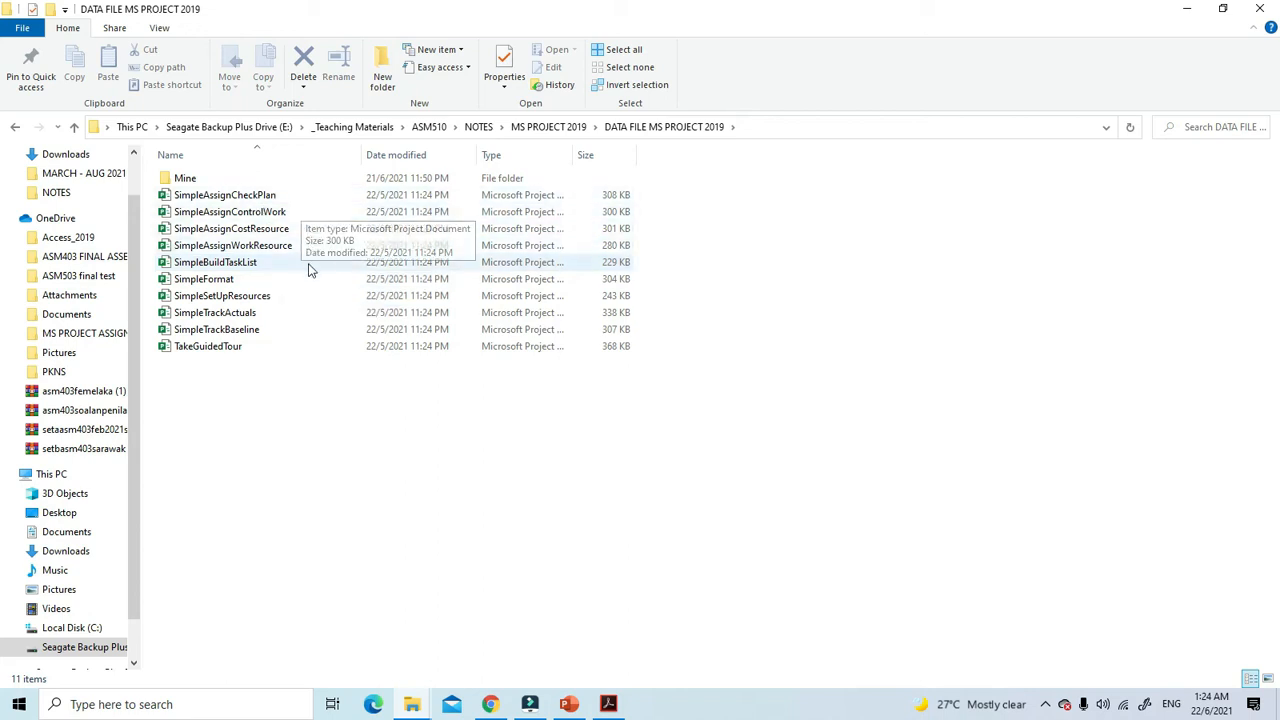
Step: Open the SimpleSetUpResources project file and display its Resource Sheet view
double_click(300, 295)
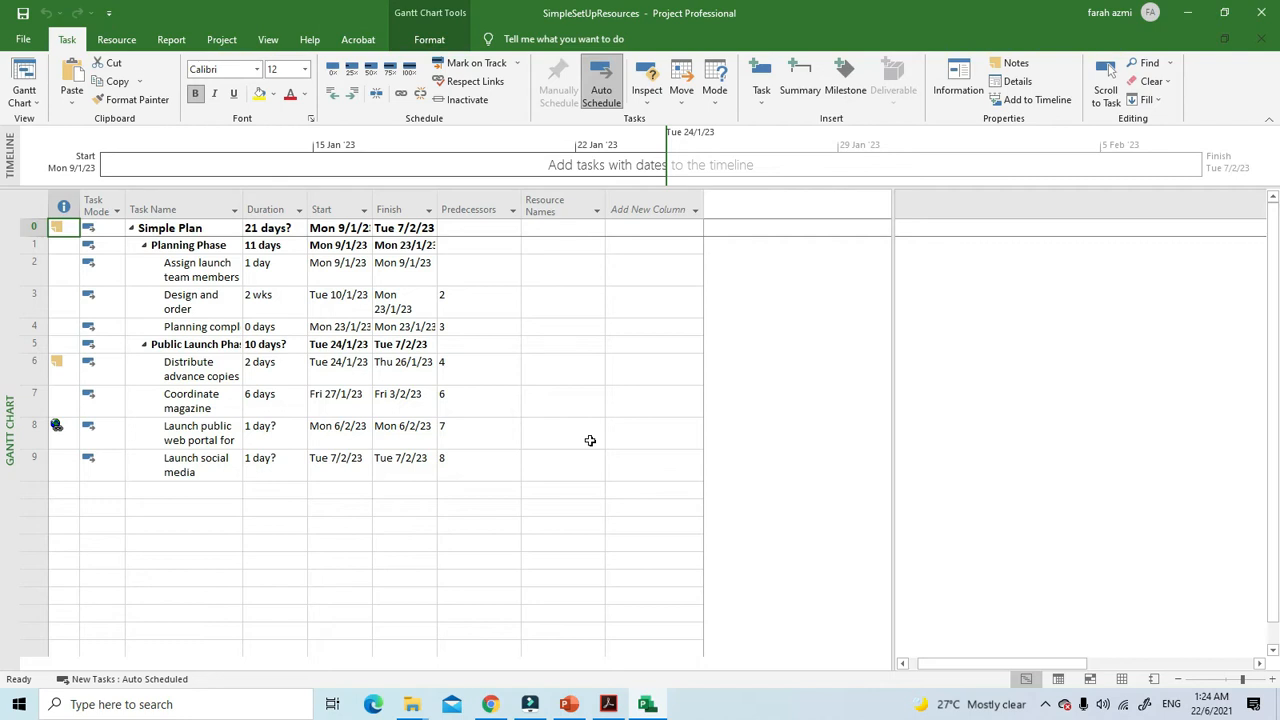
left_click(269, 41)
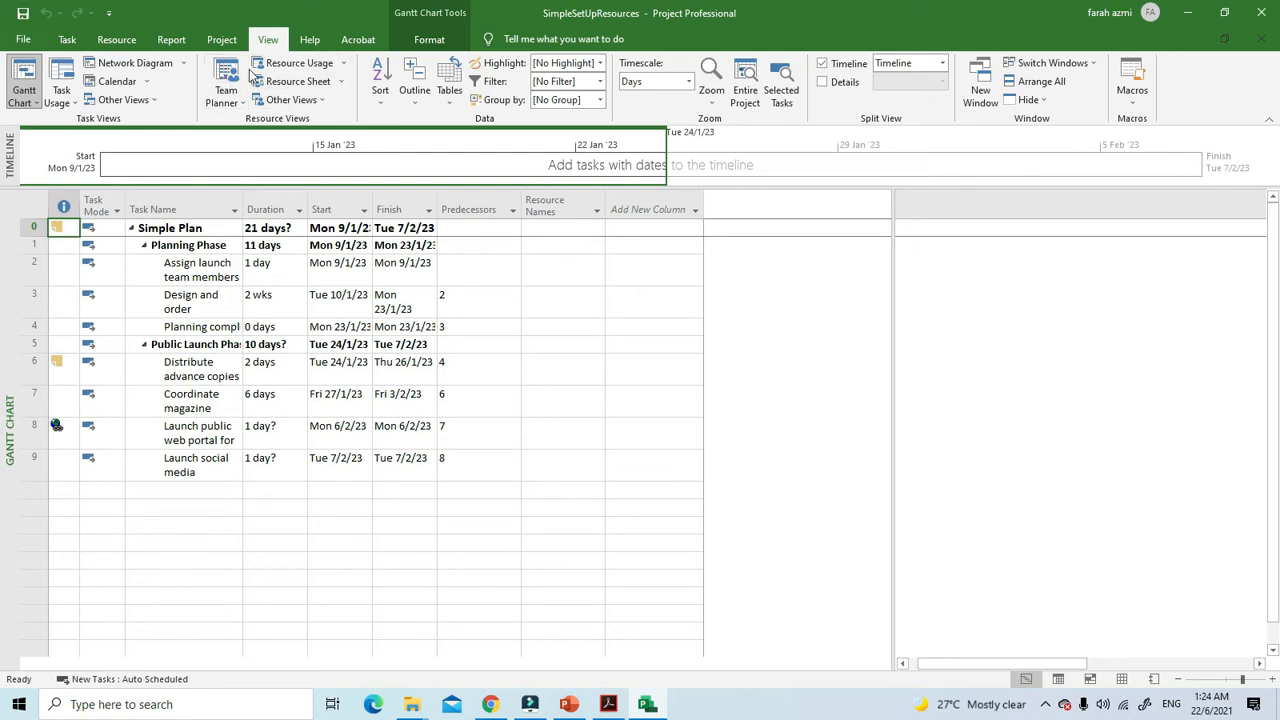
left_click(316, 87)
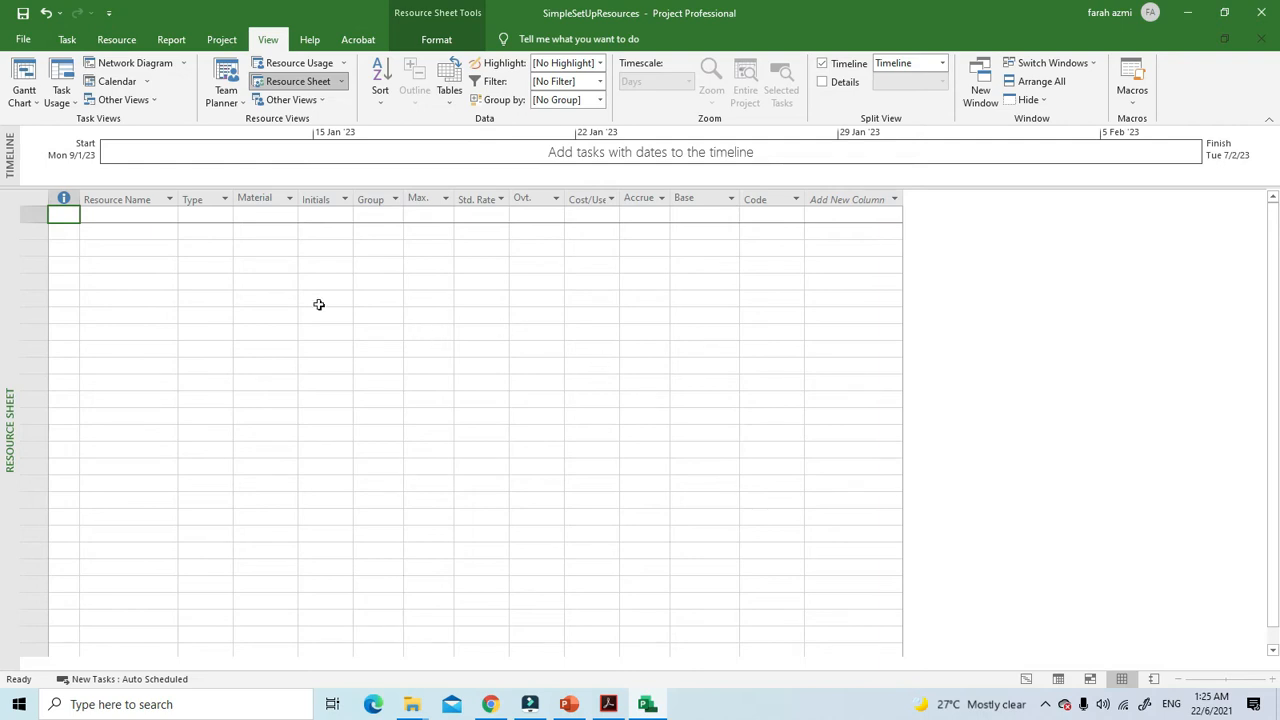
Step: Enter the first team member's full name as a resource in the first row of the resource sheet
left_click(125, 217)
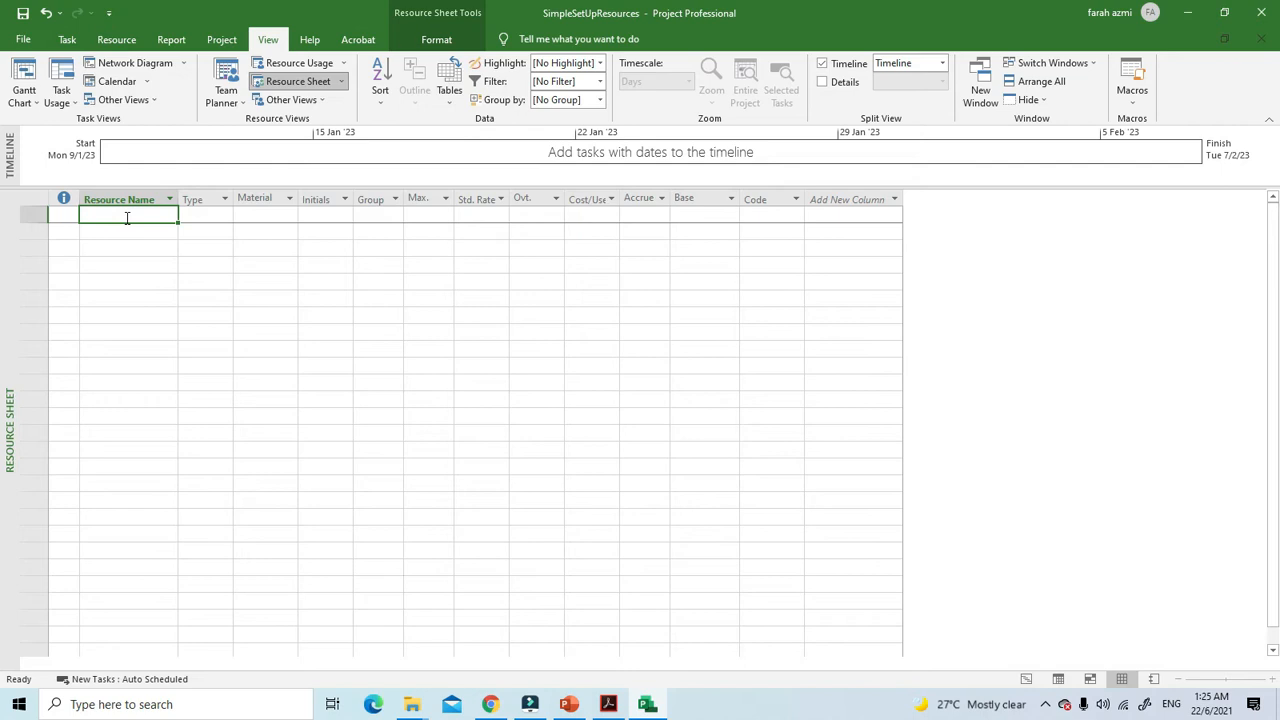
type("Jun C")
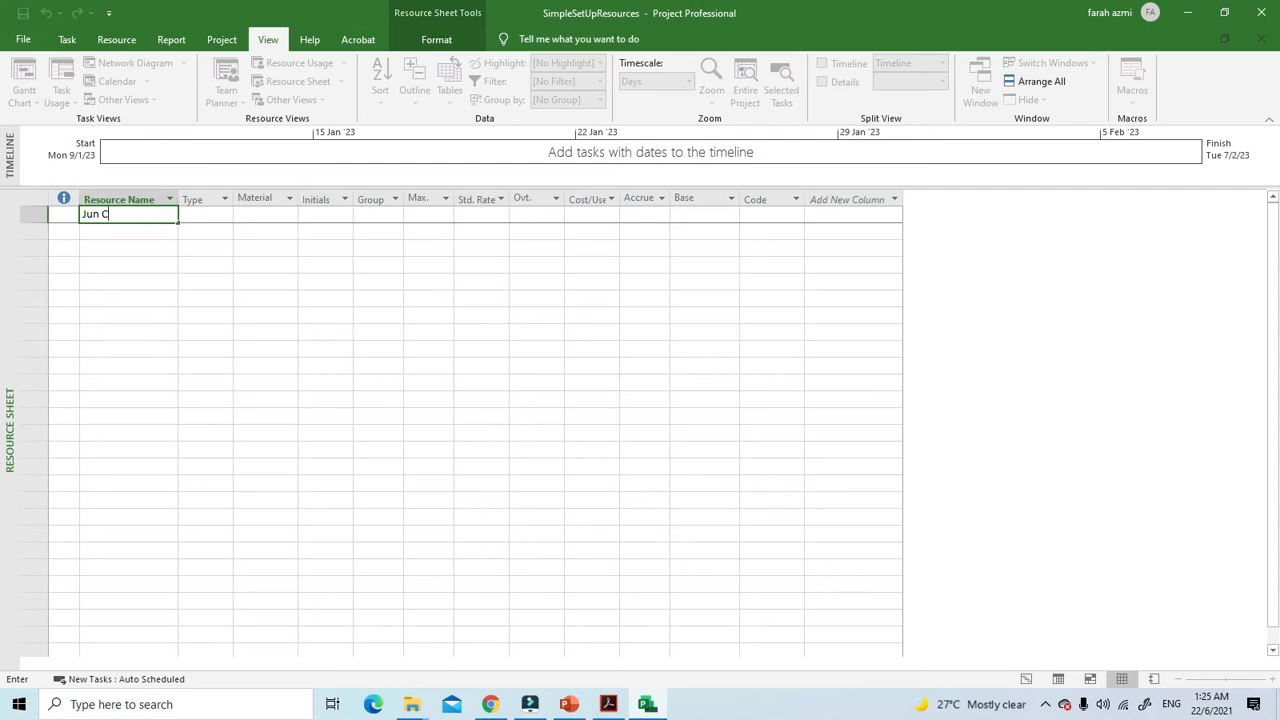
type("ao")
key("Return")
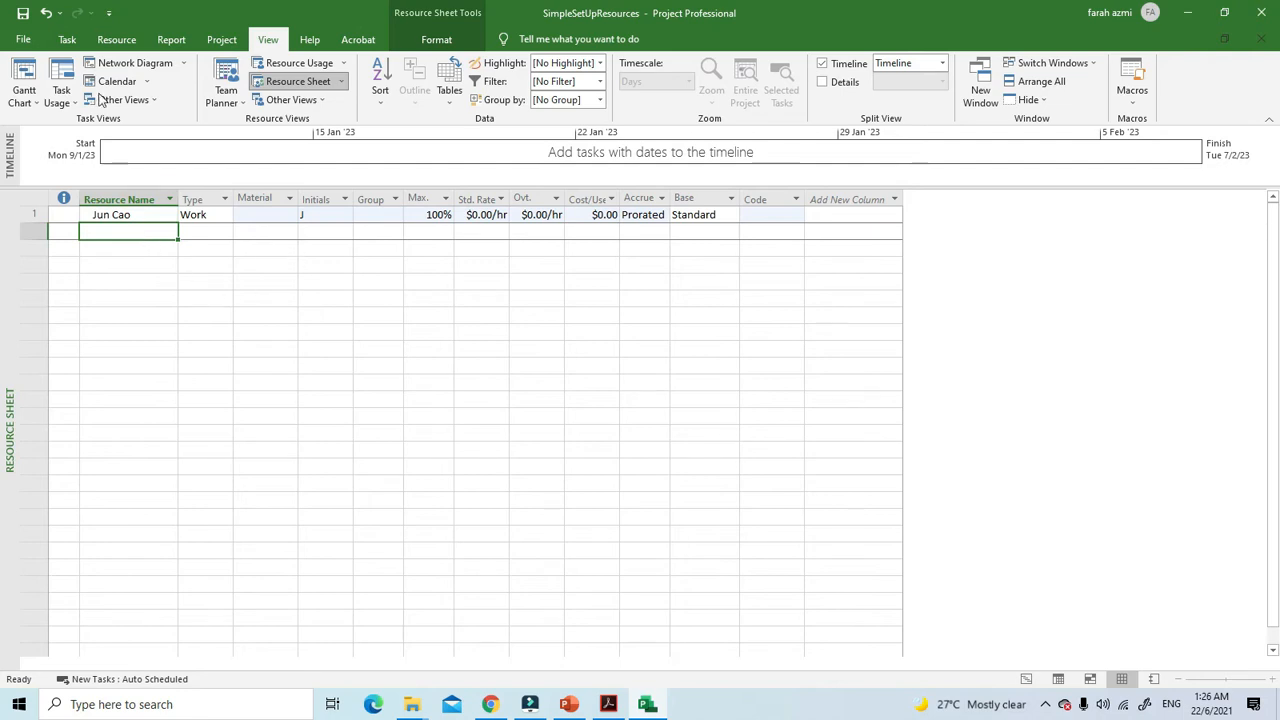
Step: Insert a new work resource in row 2 with Add Resources and replace its placeholder with the second team member's full name
left_click(109, 41)
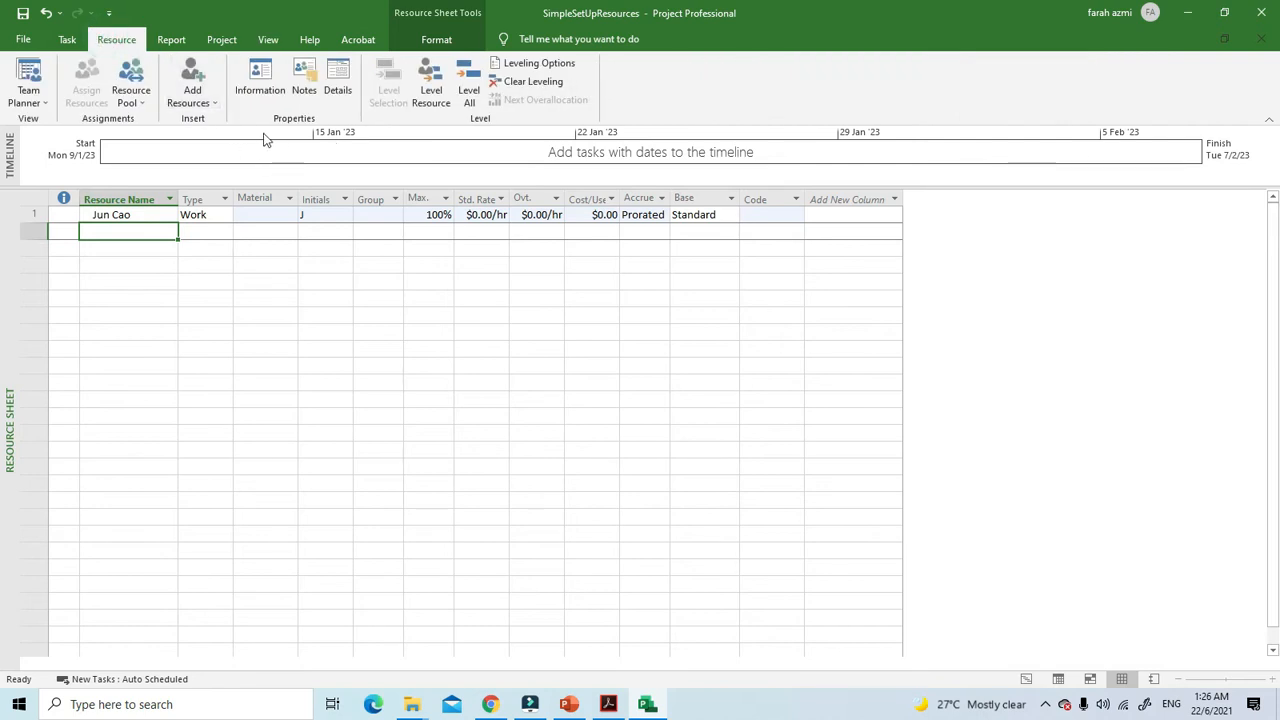
left_click(207, 103)
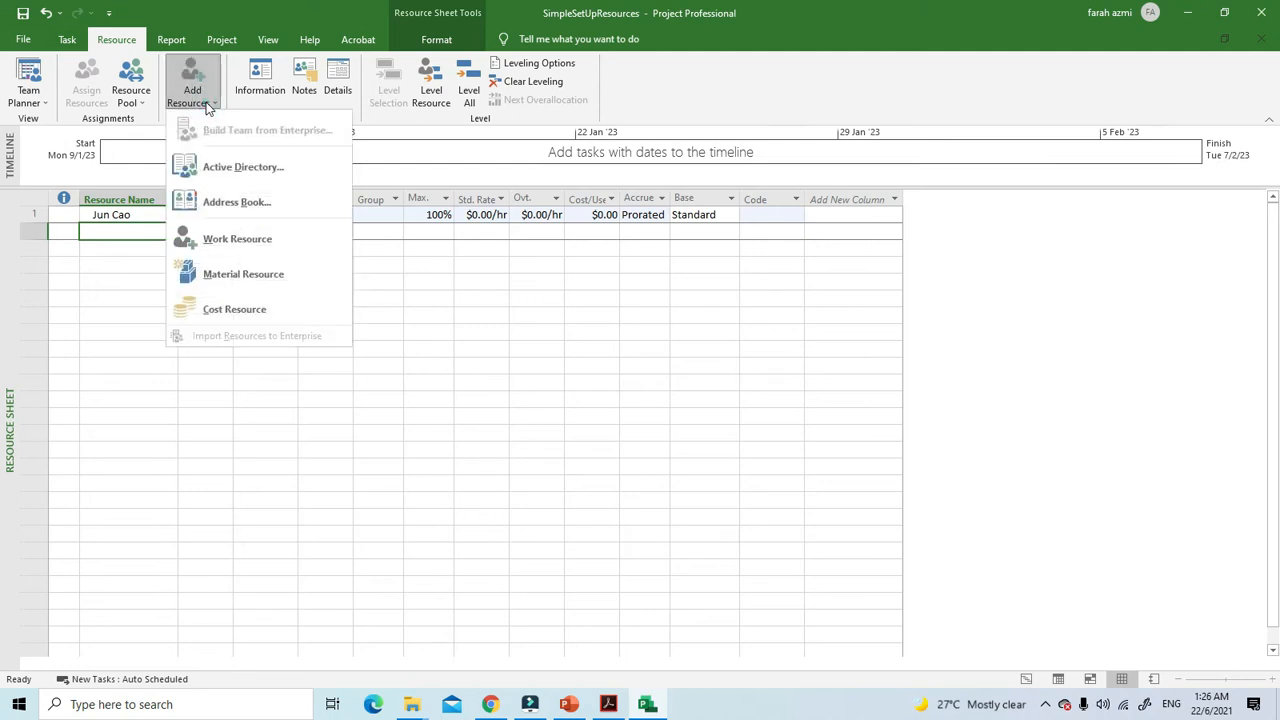
left_click(236, 238)
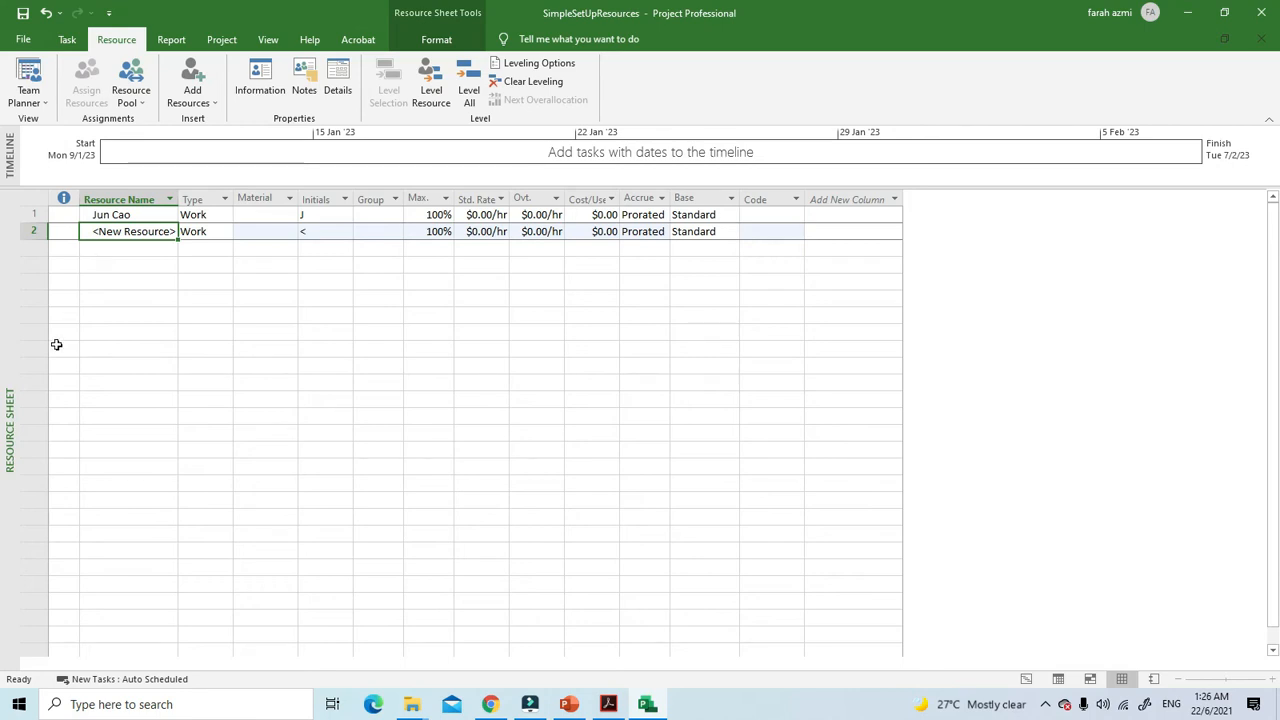
double_click(130, 230)
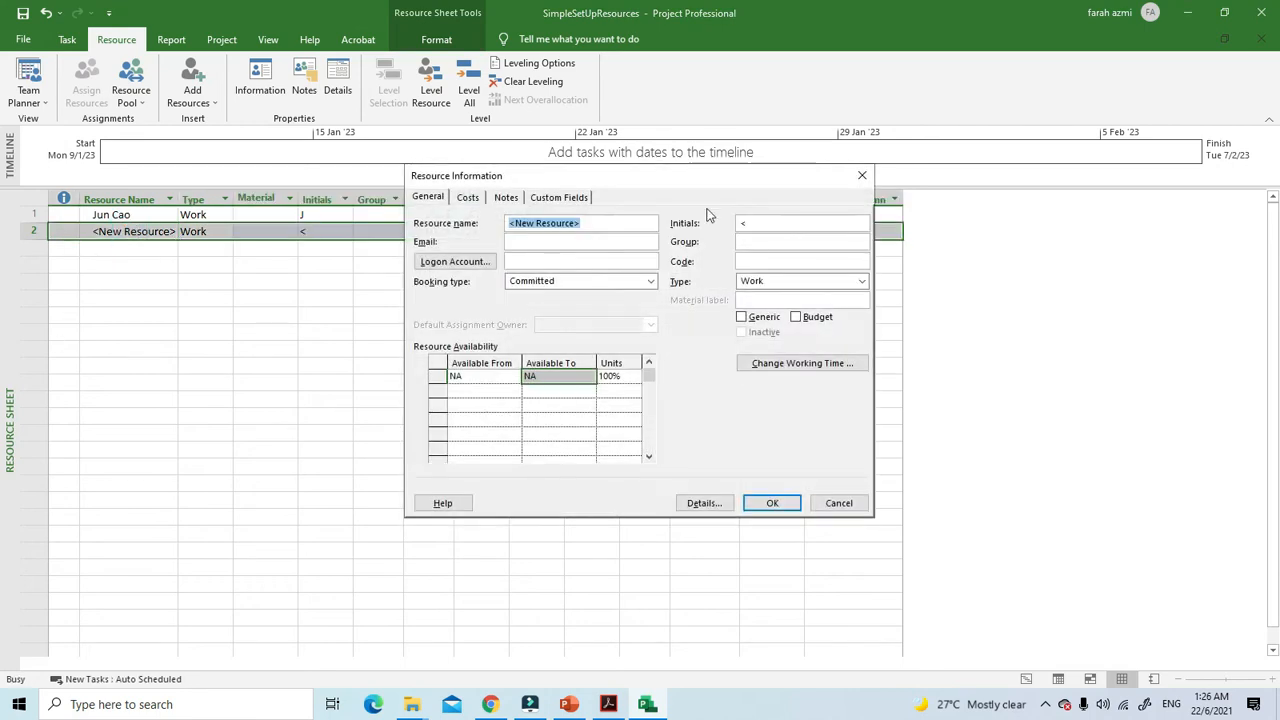
left_click(861, 170)
left_click(171, 231)
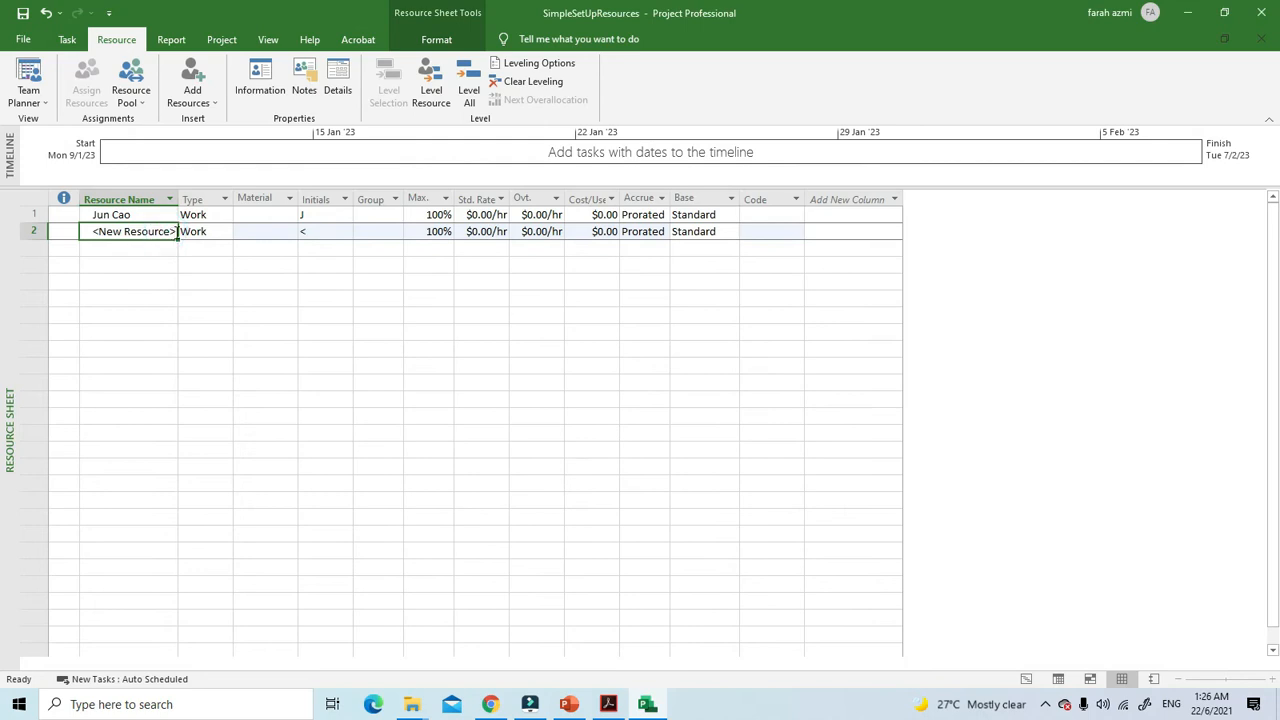
left_click(172, 231)
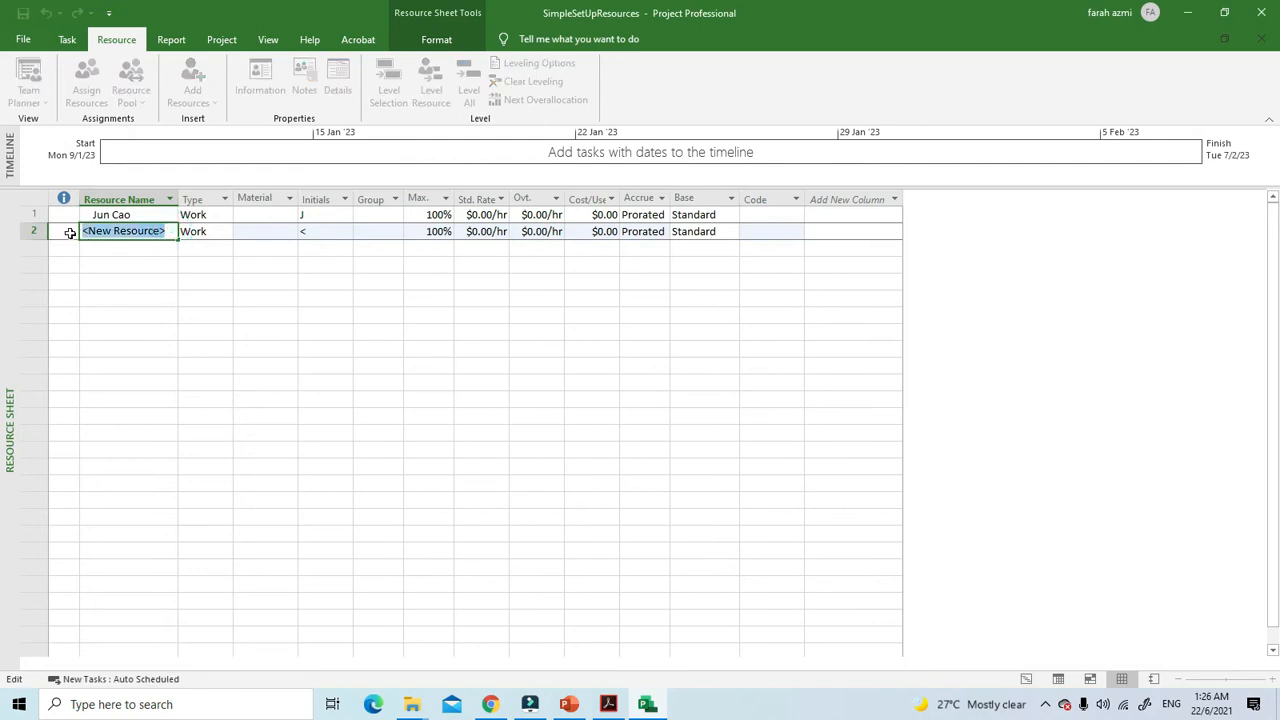
type("Sharon")
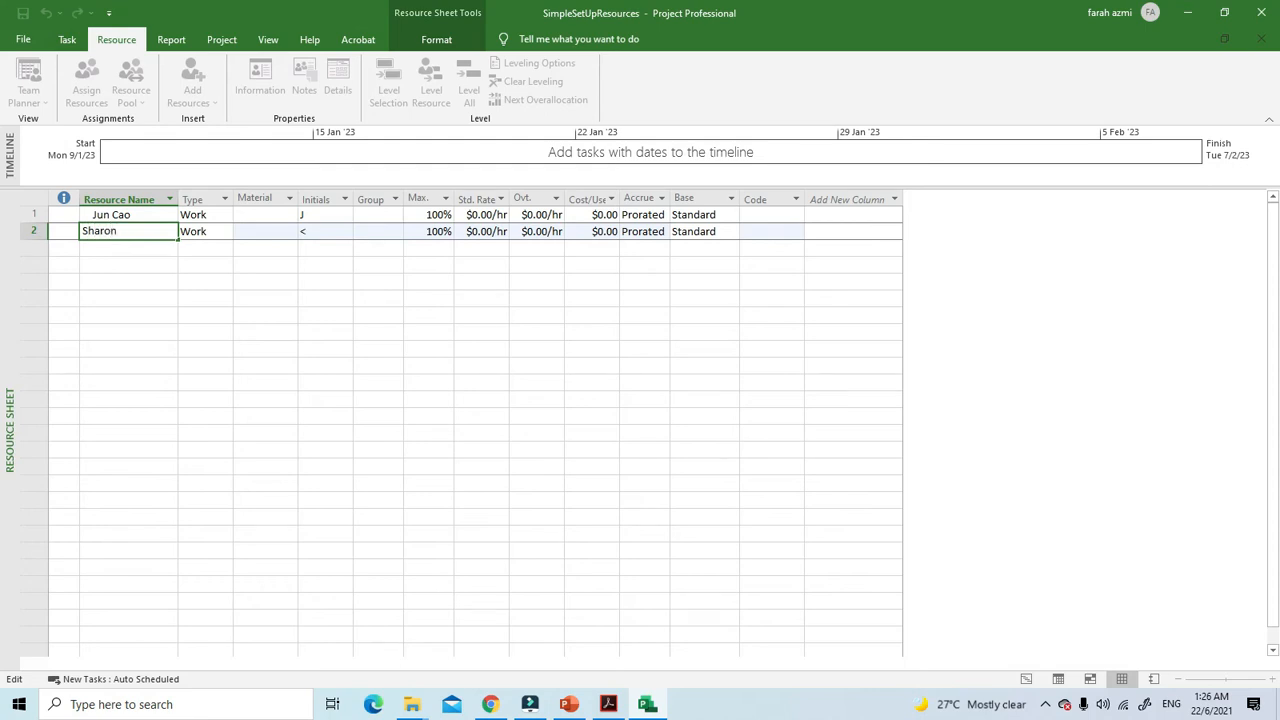
type(" Salavaria")
left_click(101, 316)
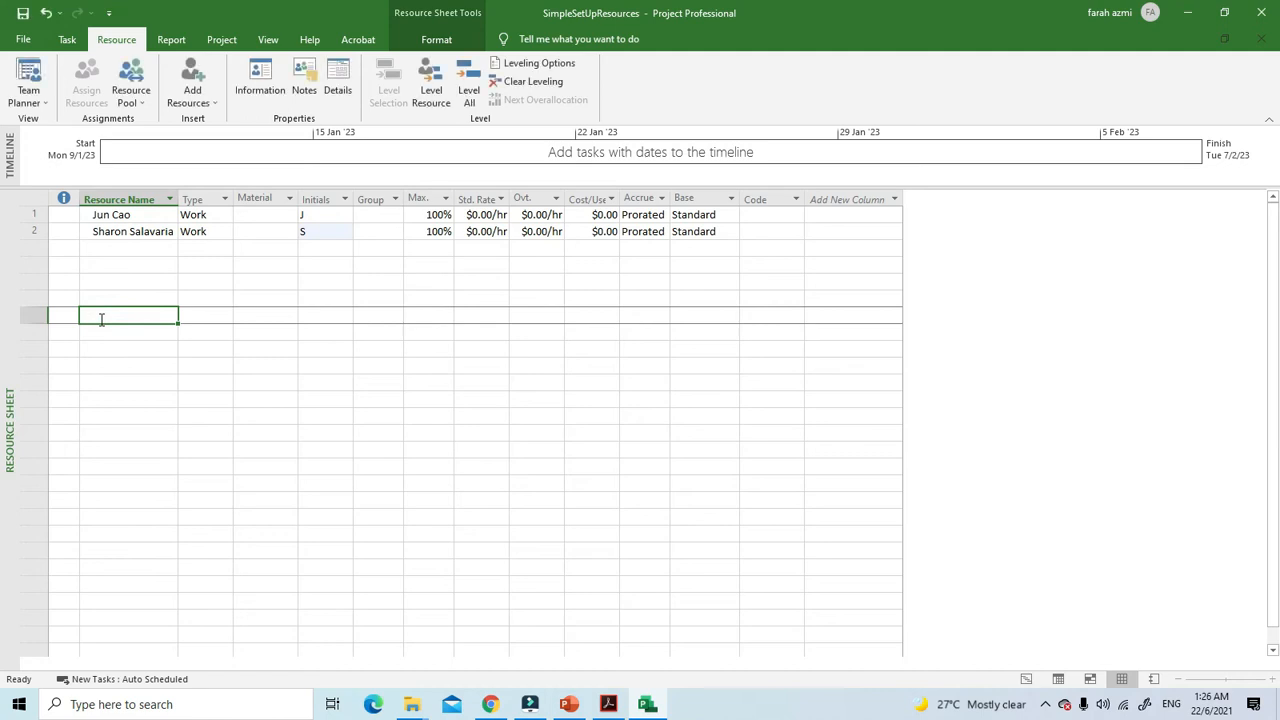
Step: Delete the second resource from the resource sheet
right_click(120, 231)
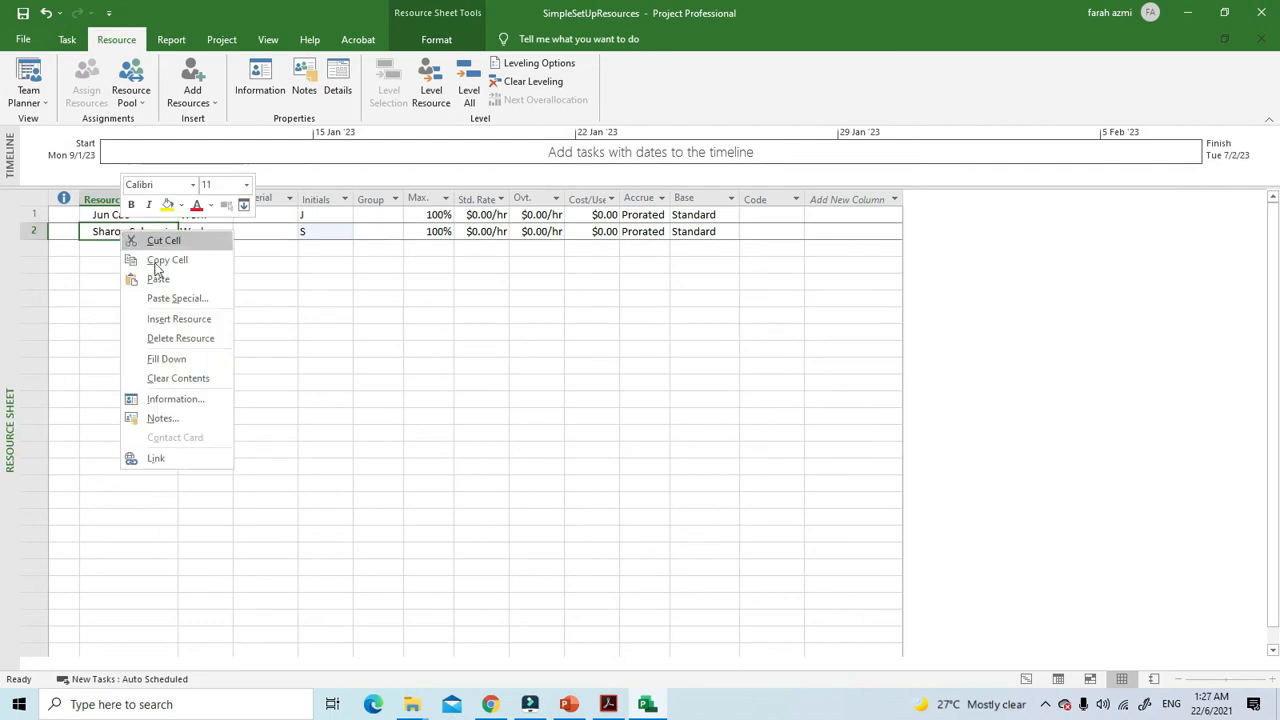
left_click(181, 340)
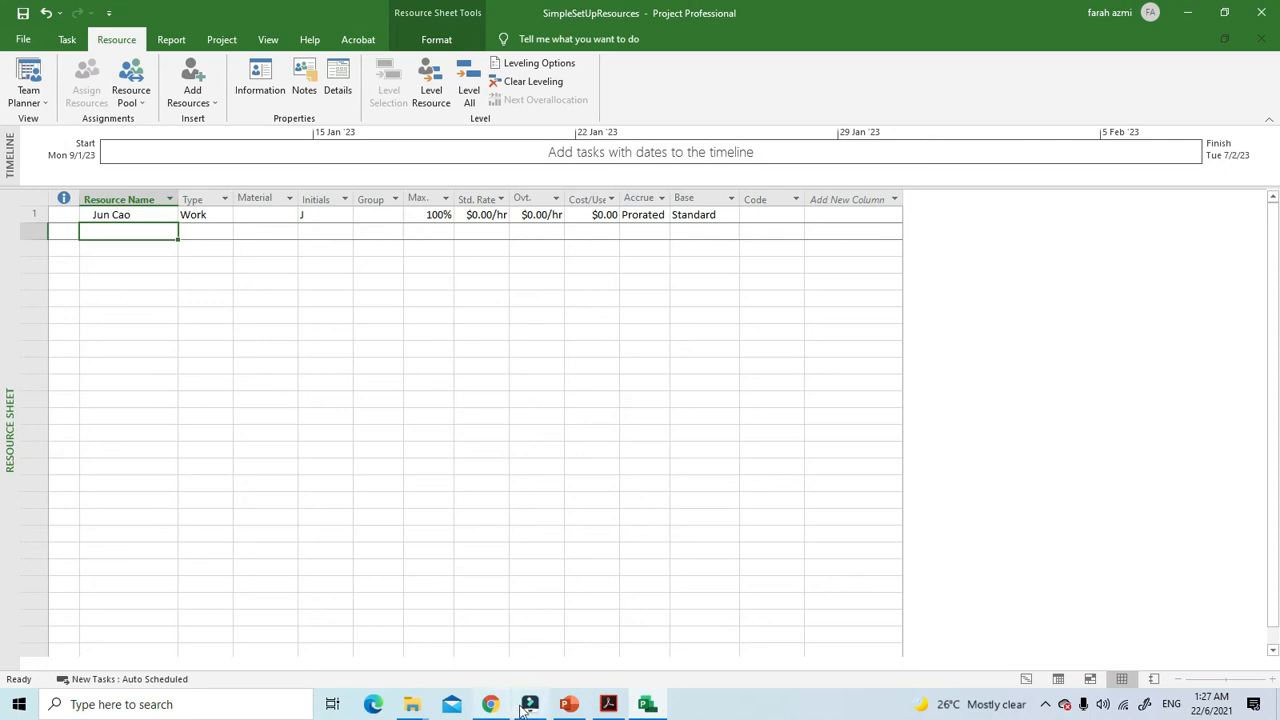
Step: Switch to the MODULE 4 - MS PROJECT 2019 PDF in Acrobat and read the slide on maximum capacity for work resources
left_click(607, 704)
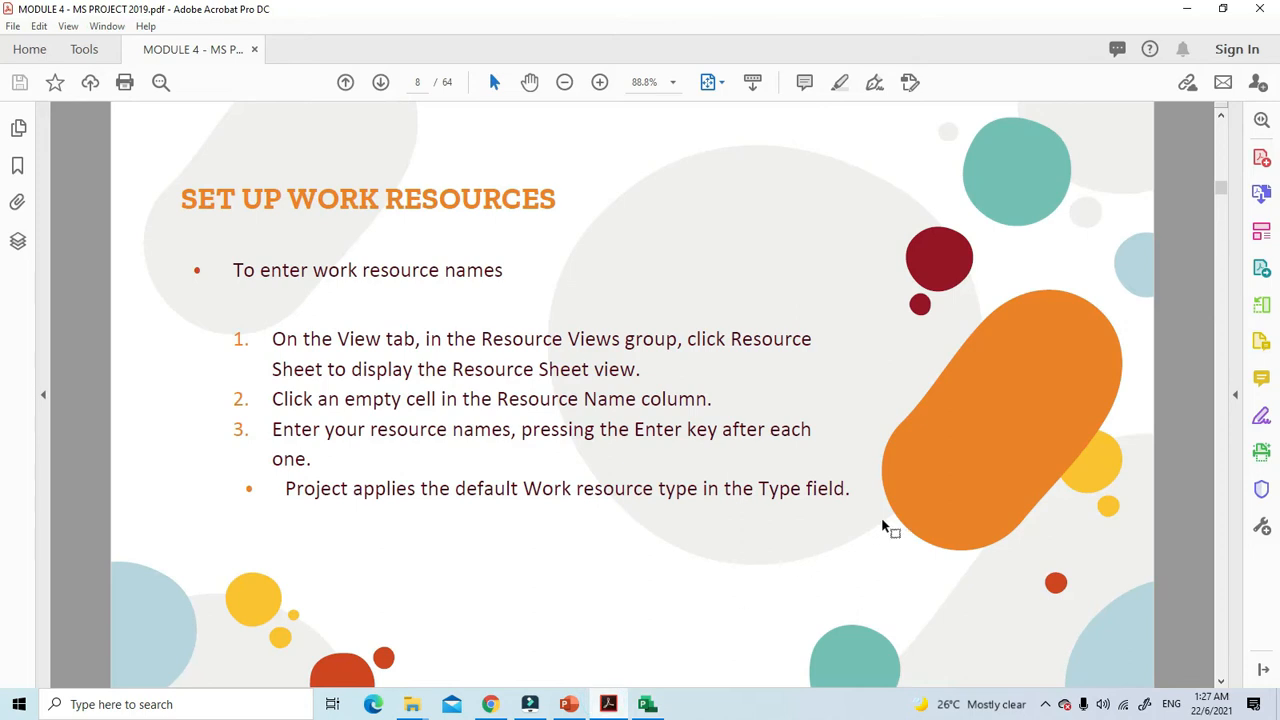
scroll(883, 526, "down", 1)
scroll(883, 526, "down", 1)
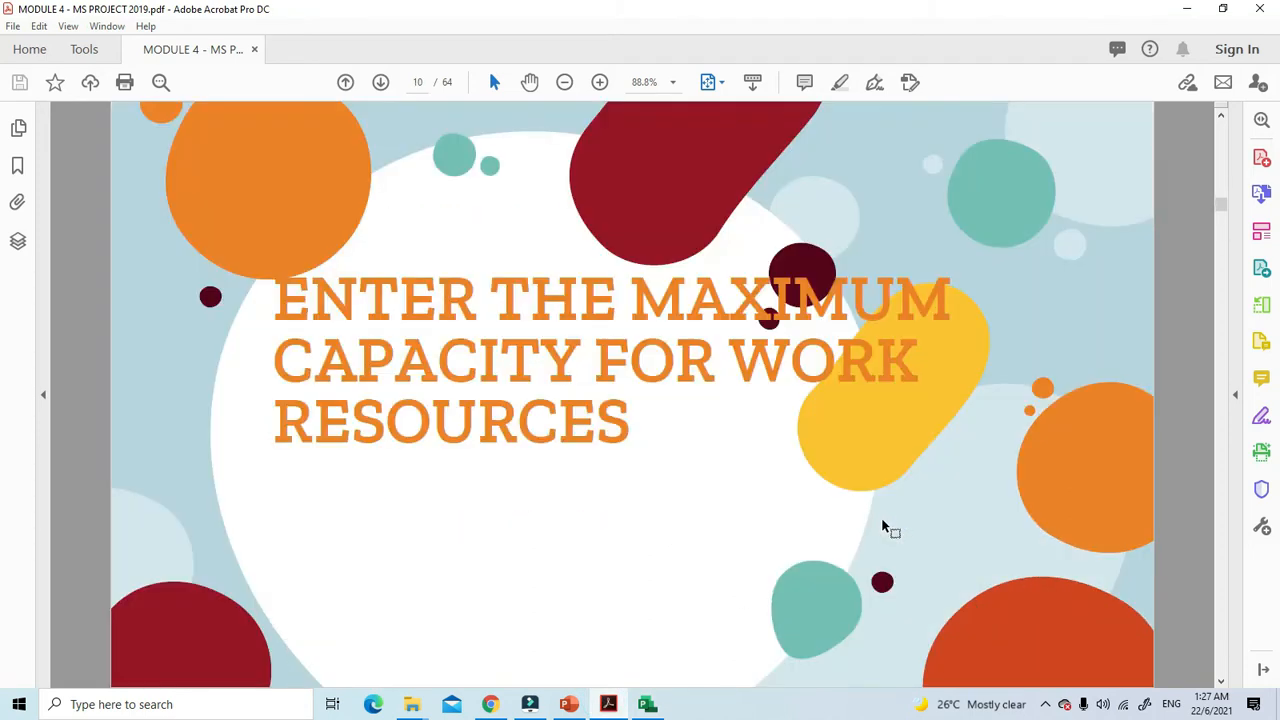
scroll(883, 526, "down", 1)
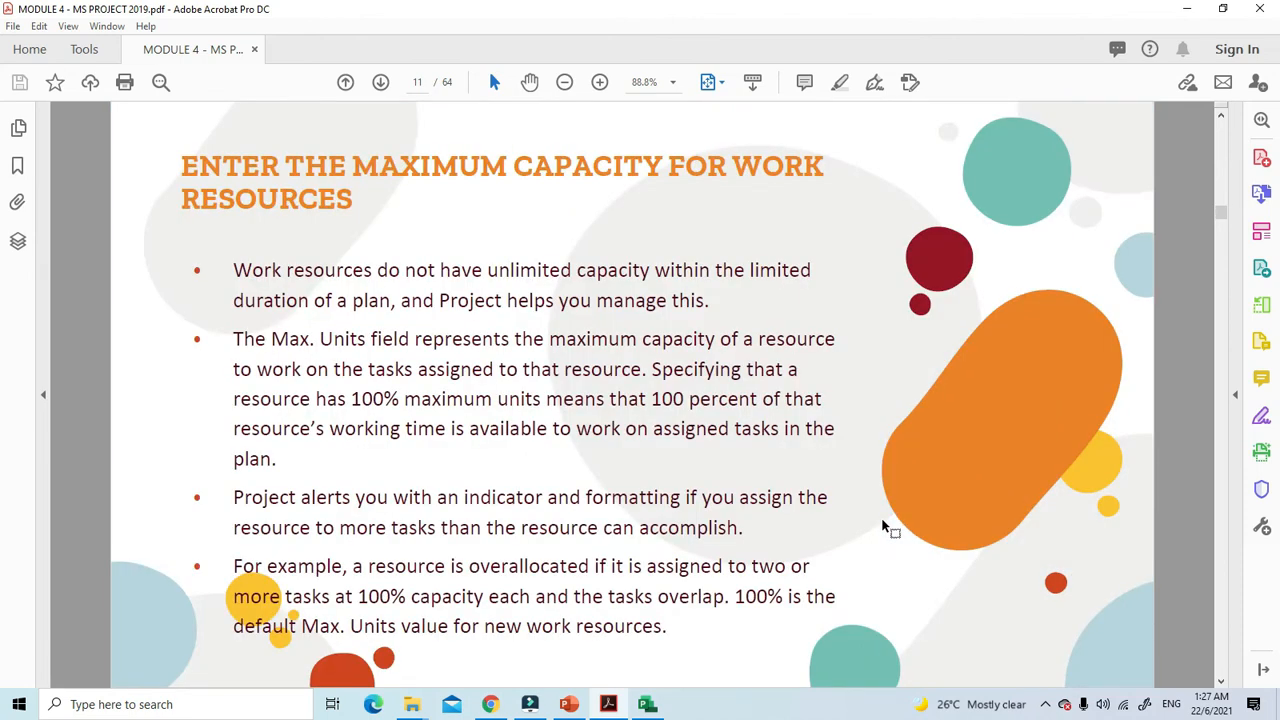
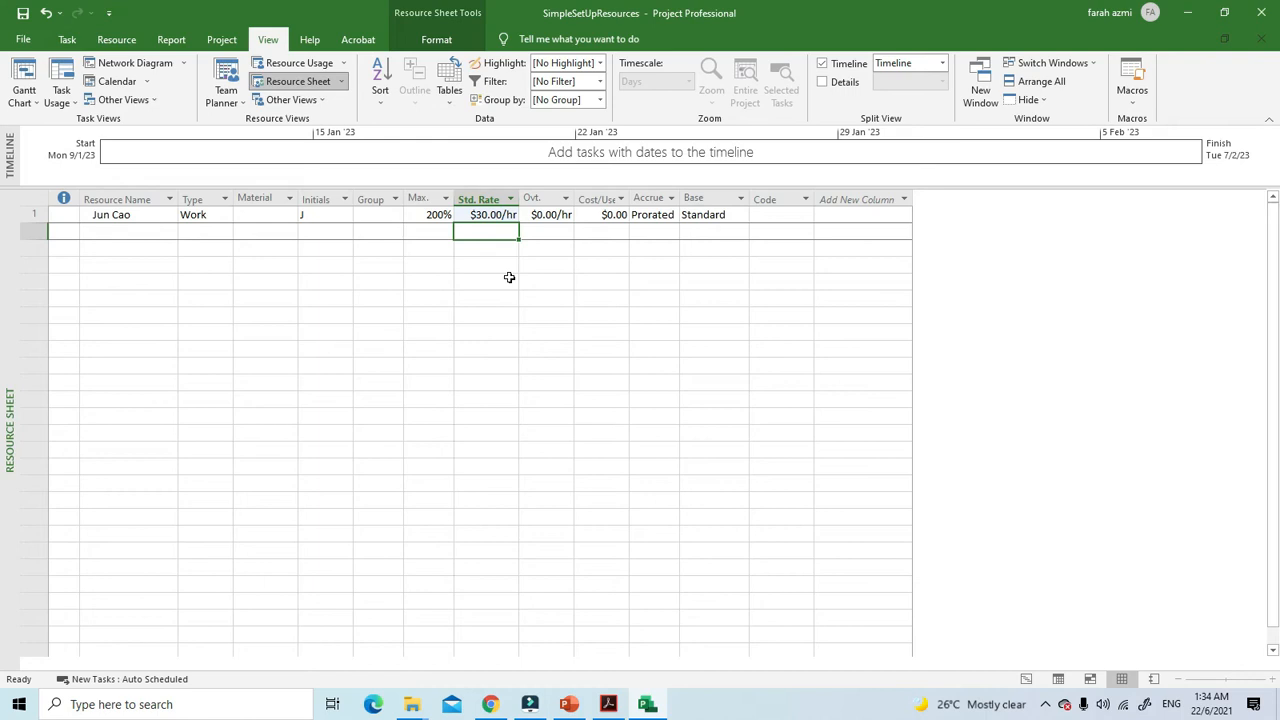
Step: Set the first resource's overtime rate to $45.00/hr
left_click(549, 214)
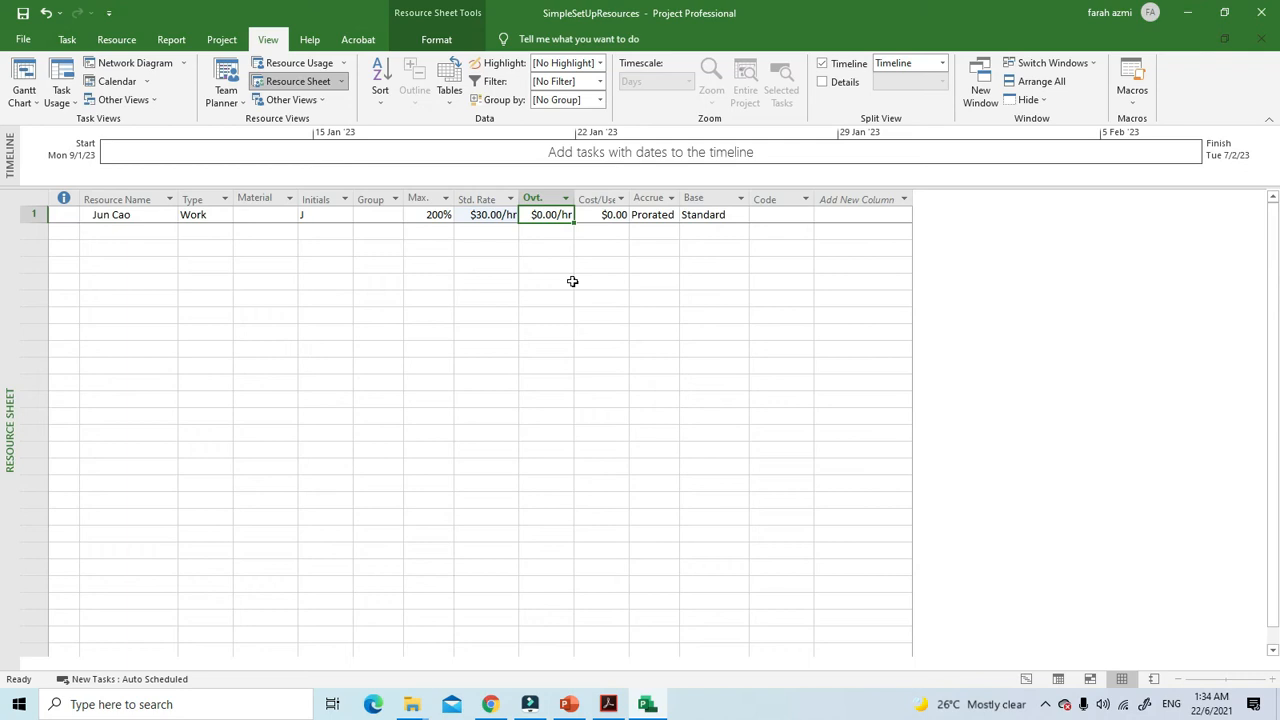
type("45")
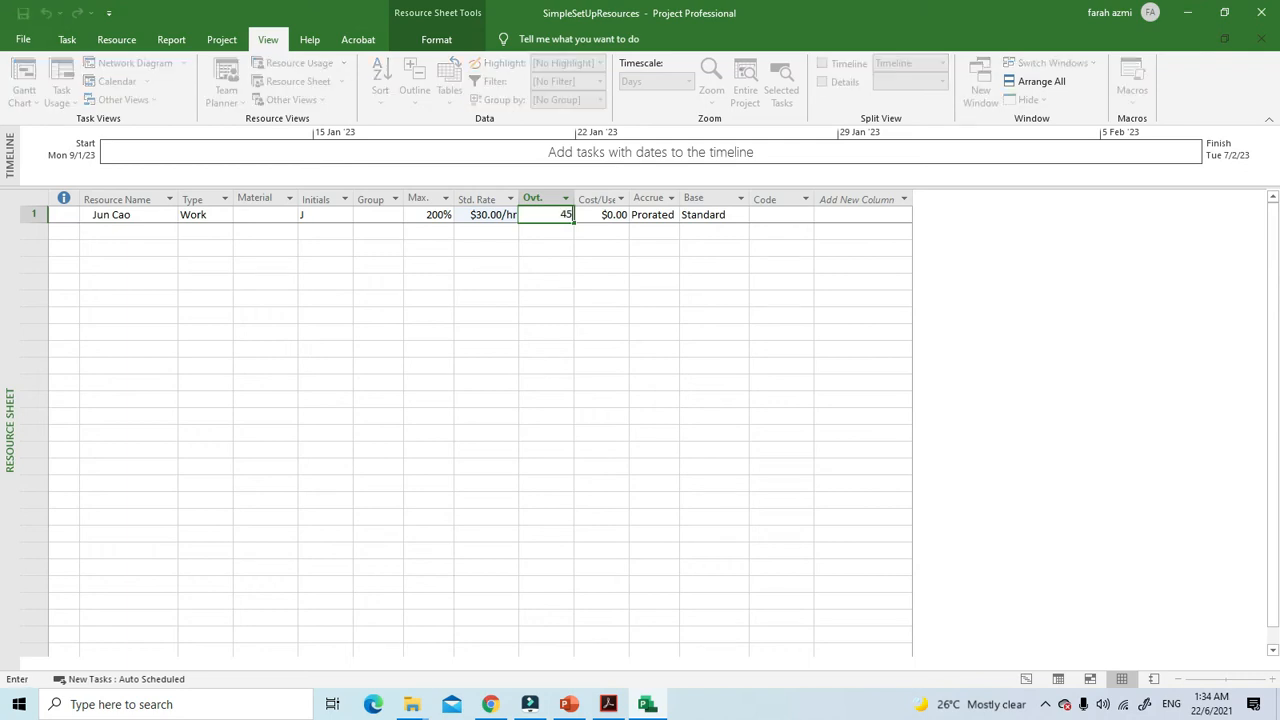
left_click(595, 318)
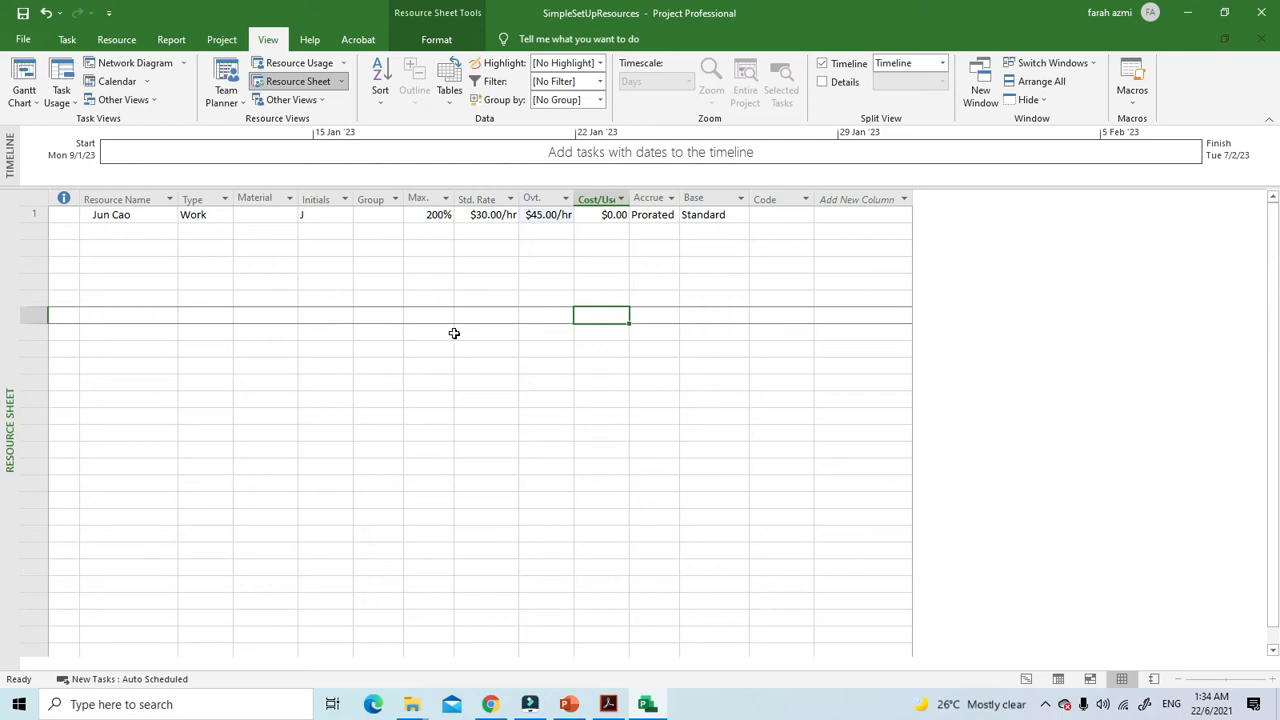
Step: Add the second and third team members as work resources in rows 2 and 3, entering their full names
left_click(150, 233)
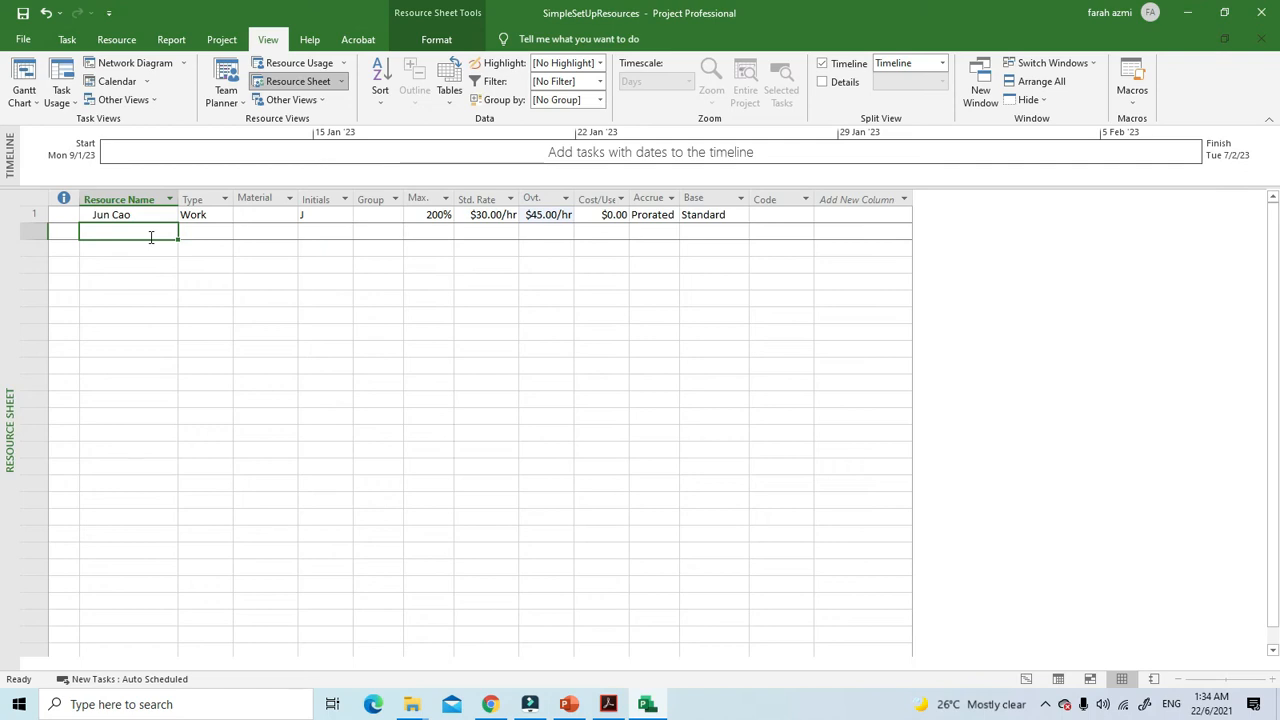
type("Sh")
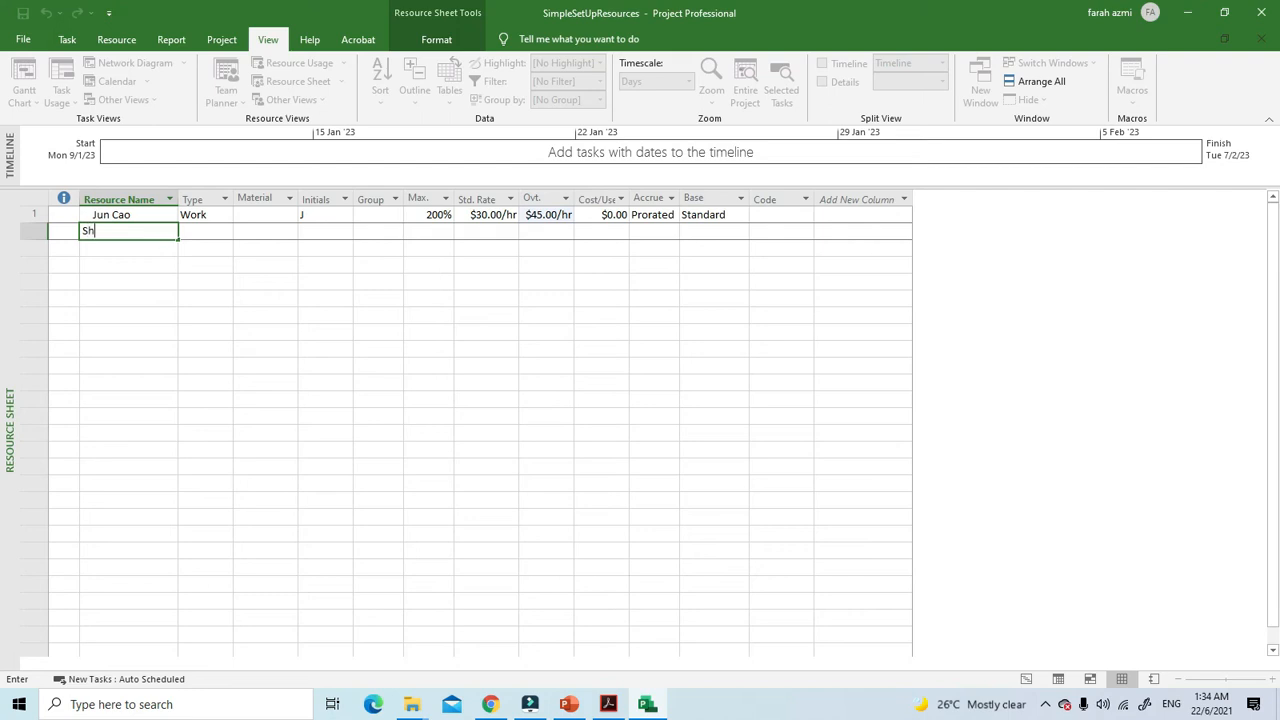
type("aron Salavaria")
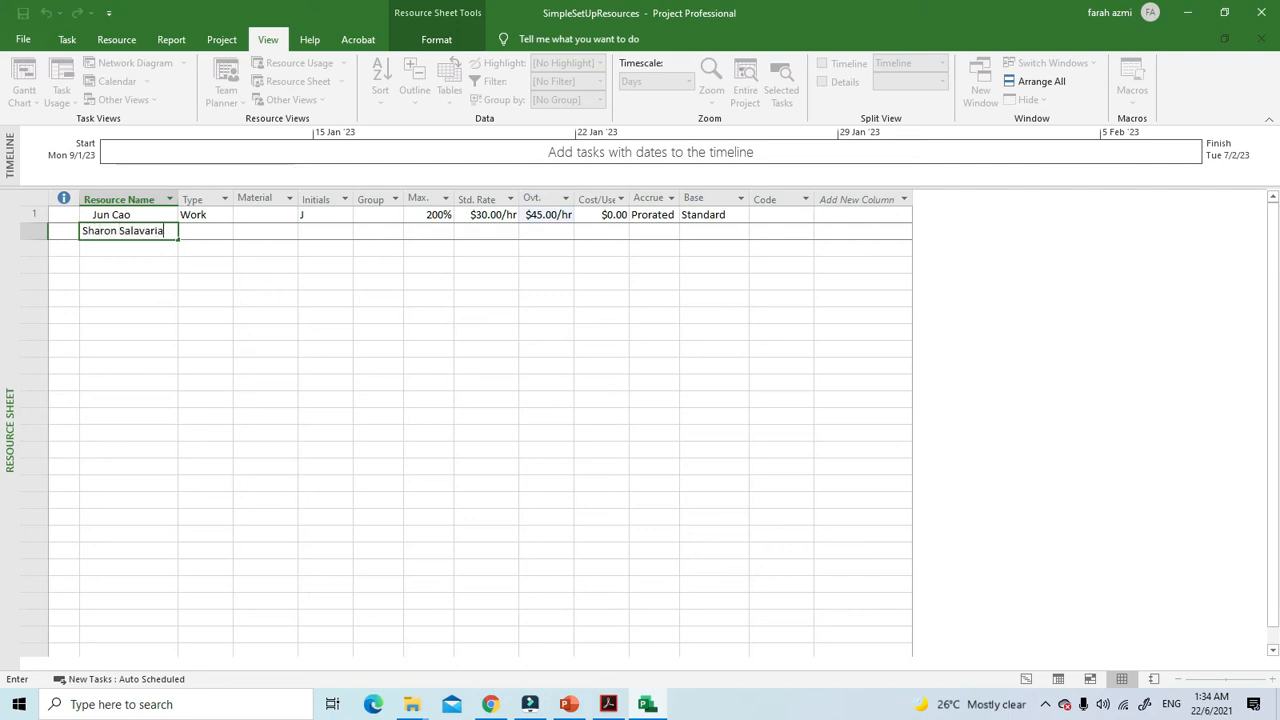
key("Return")
type("To")
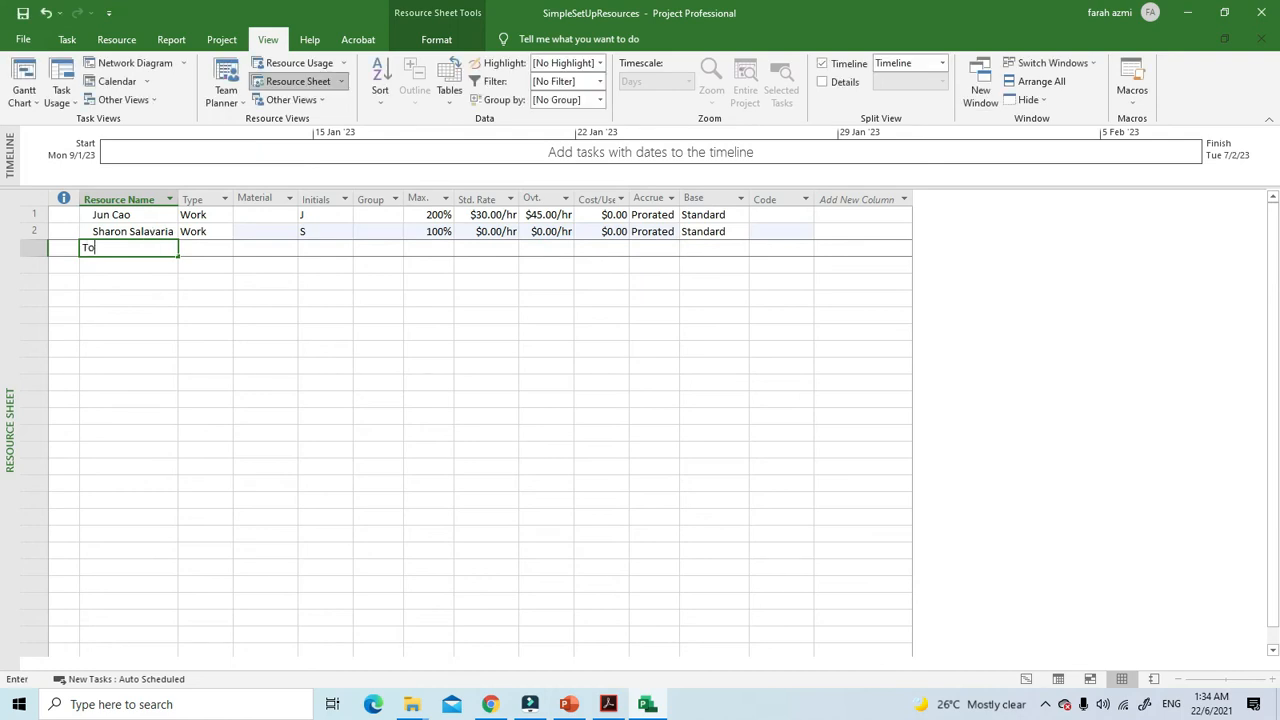
type("by Nixon")
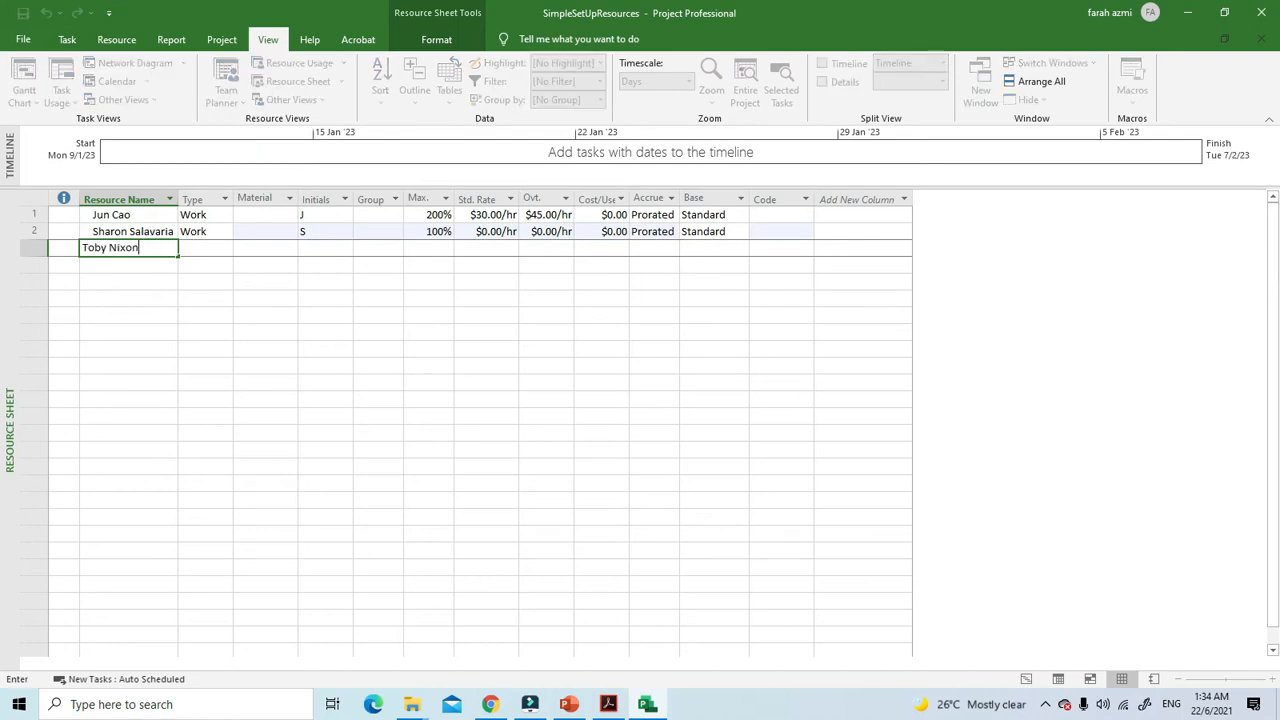
key("Return")
Step: Add the fourth and fifth team members as work resources in rows 4 and 5, entering their full names
type("Tonie")
key("BackSpace")
type("Poe")
key("Return")
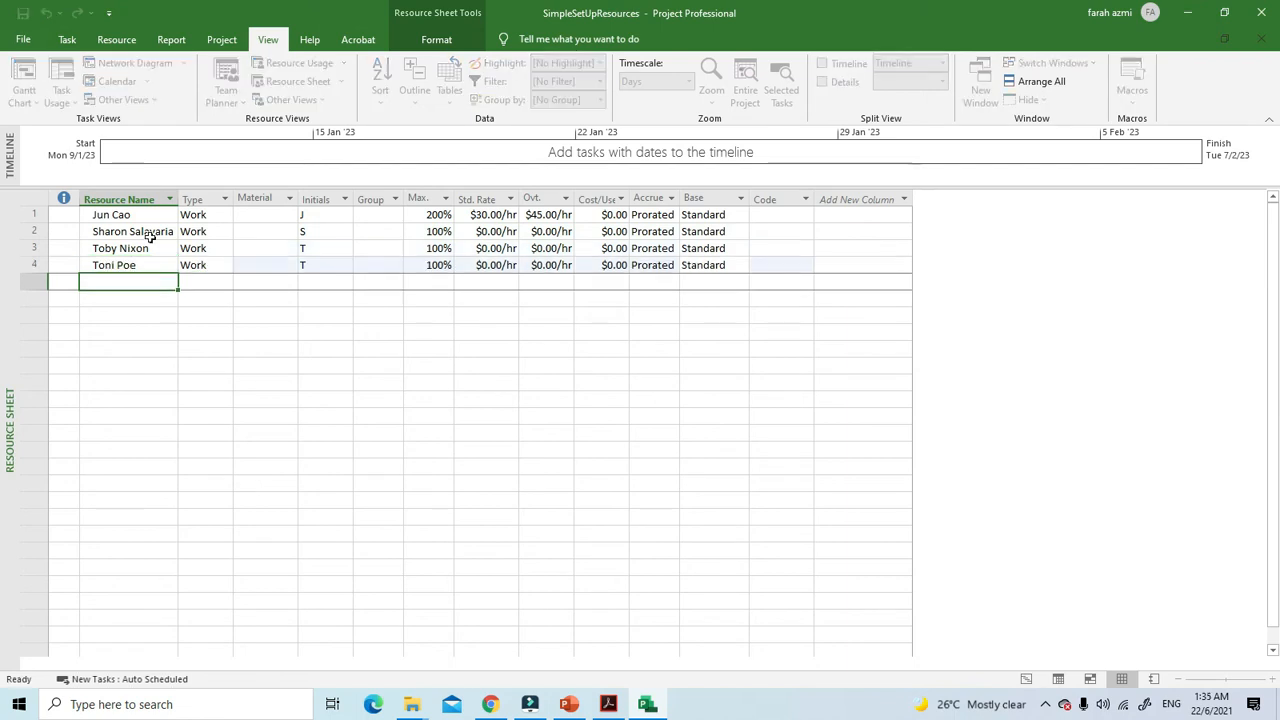
type("Zac")
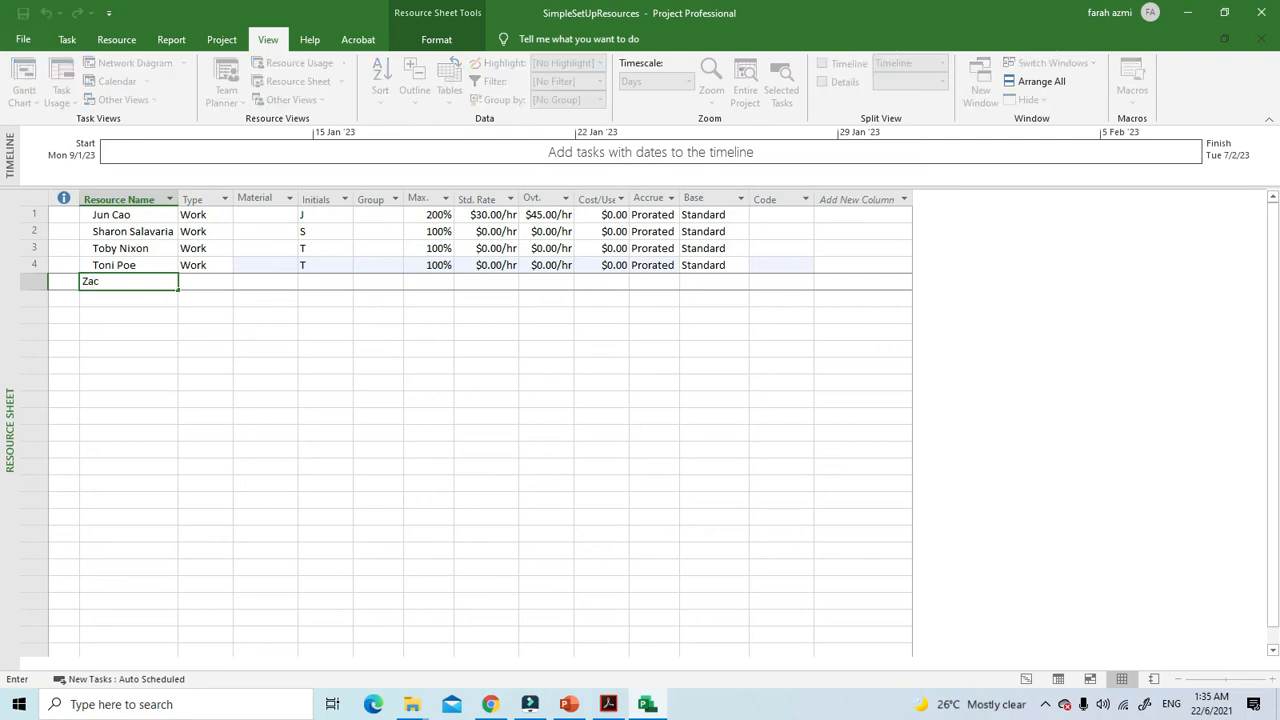
type(" Woodall")
key("Return")
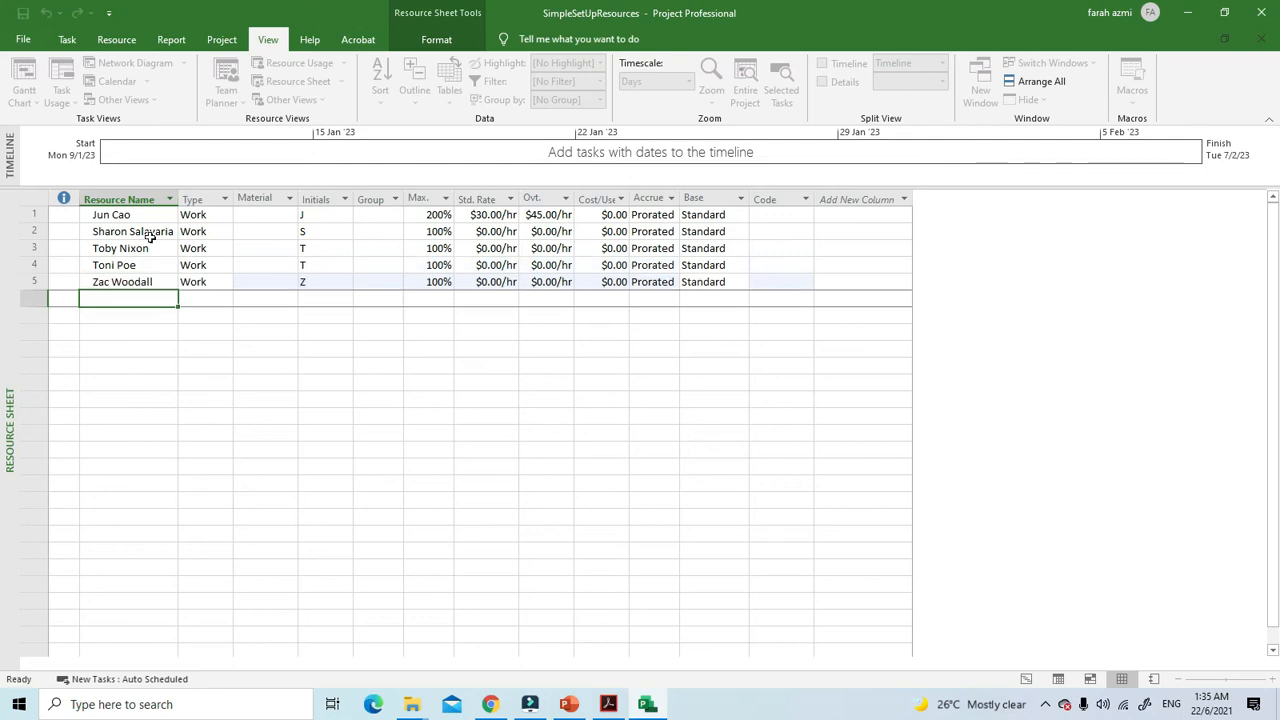
Step: Add Copyeditors as a work resource in row 6 of the resource sheet
type("Copyeditors")
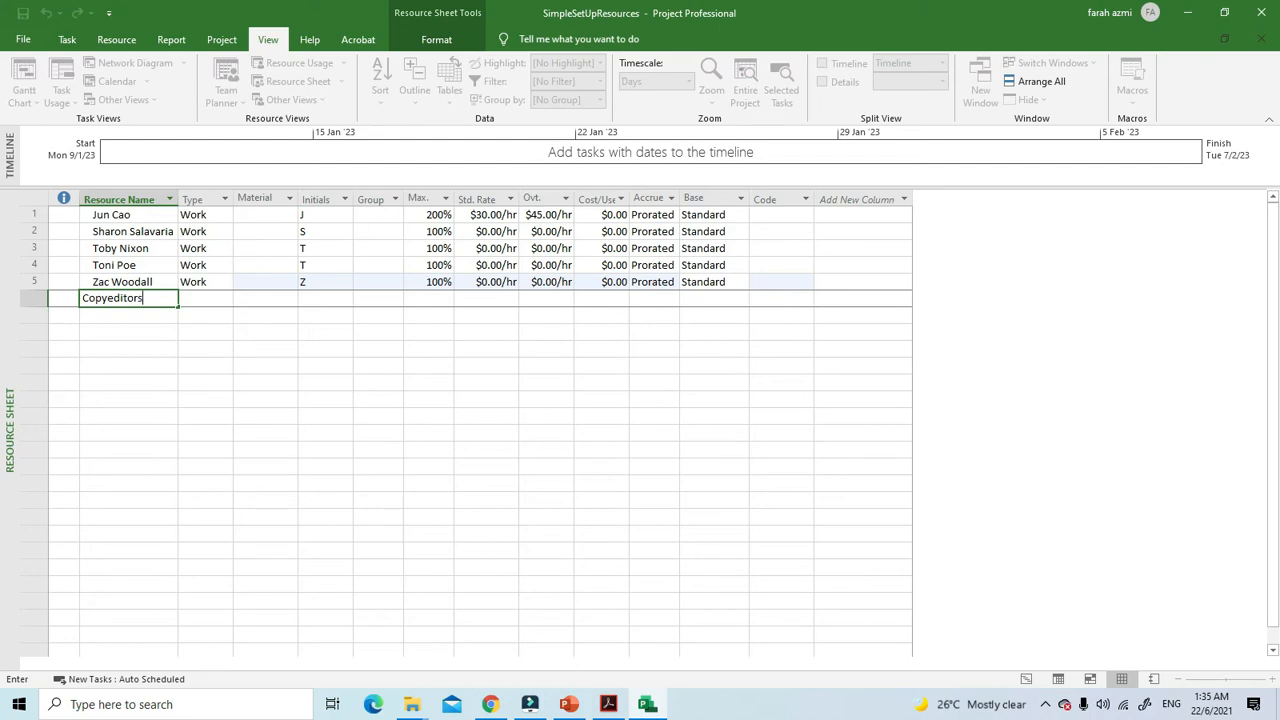
left_click(310, 332)
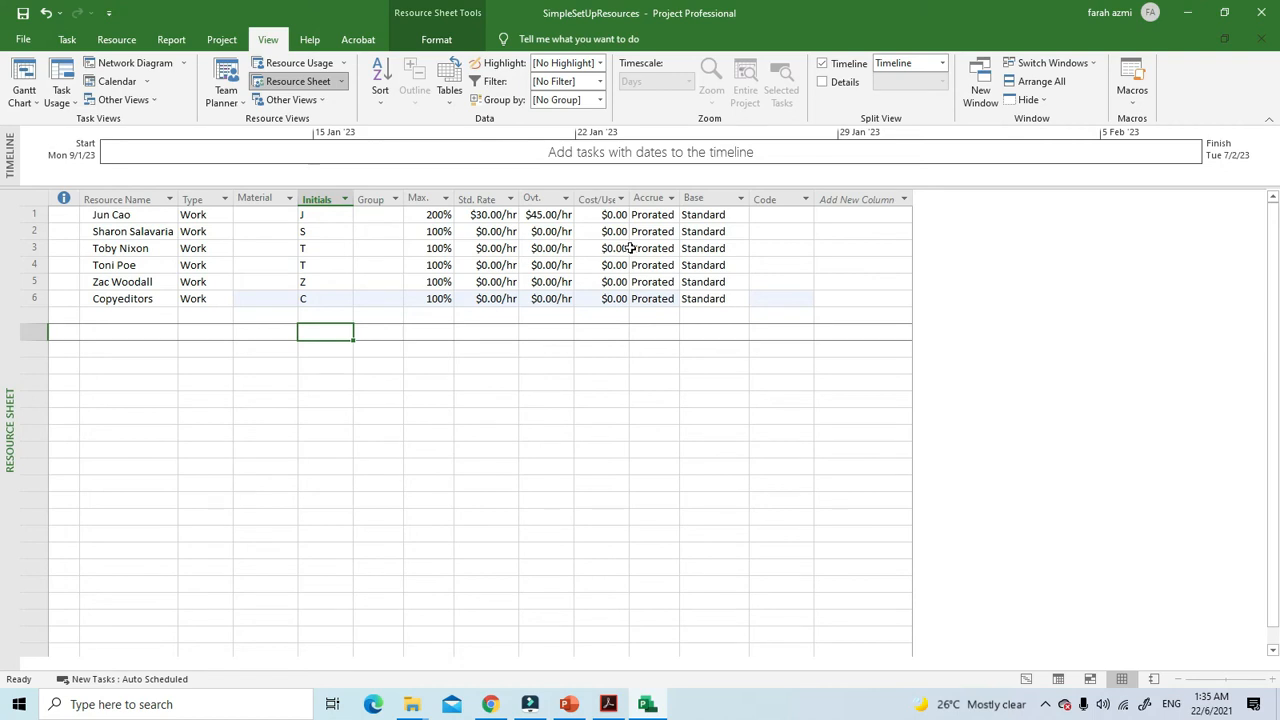
left_click(505, 299)
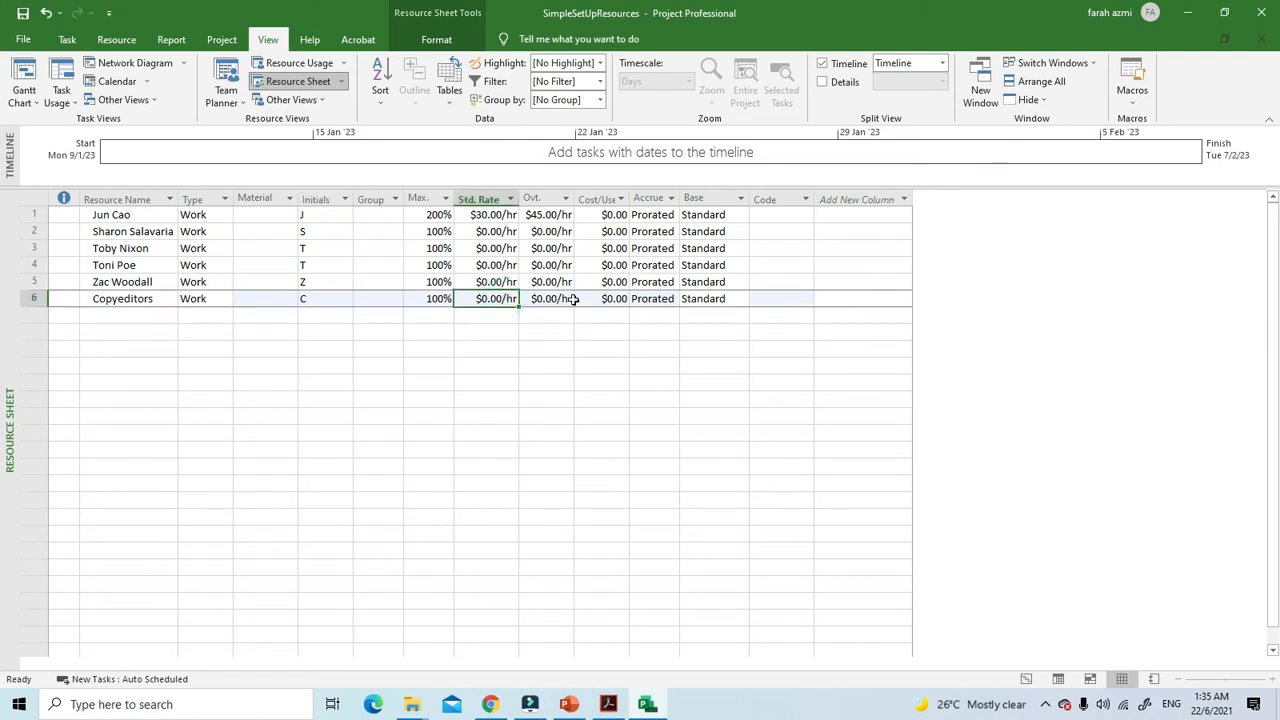
left_click(606, 299)
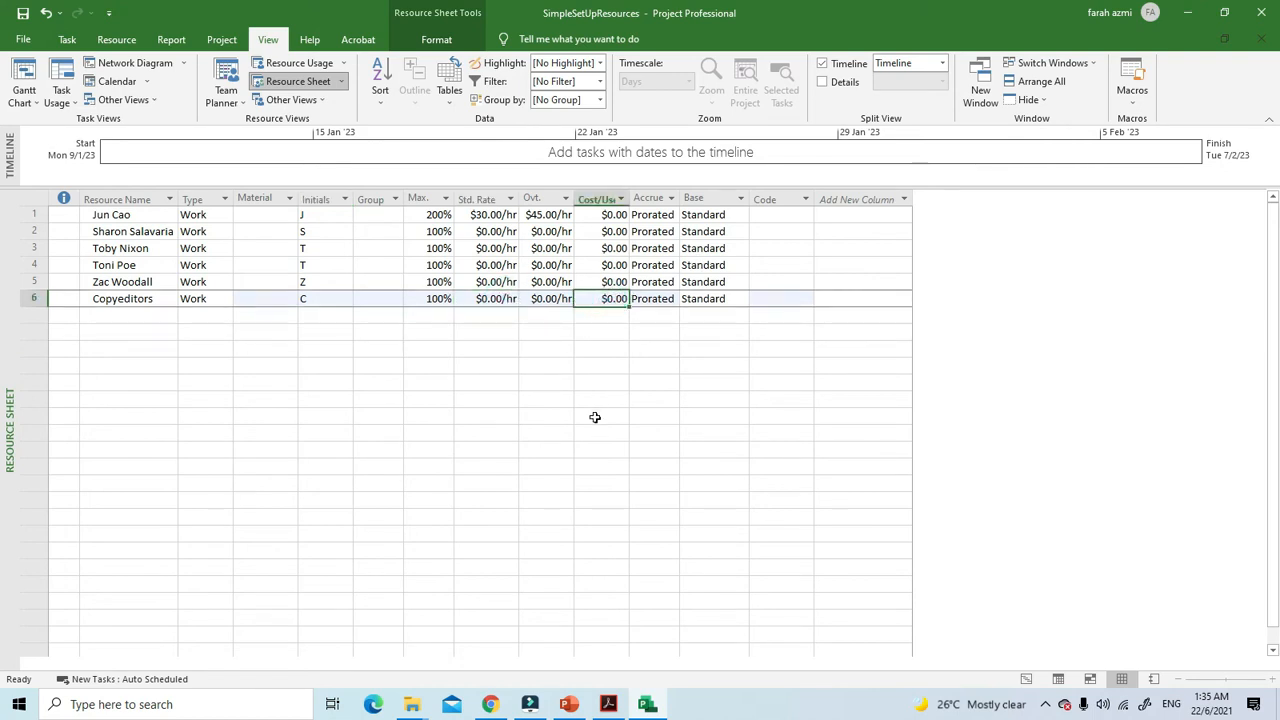
Step: Set the Copyeditors resource's cost per use to $50.00 and widen the Cost/Use column to show its full heading
type("50")
key("Return")
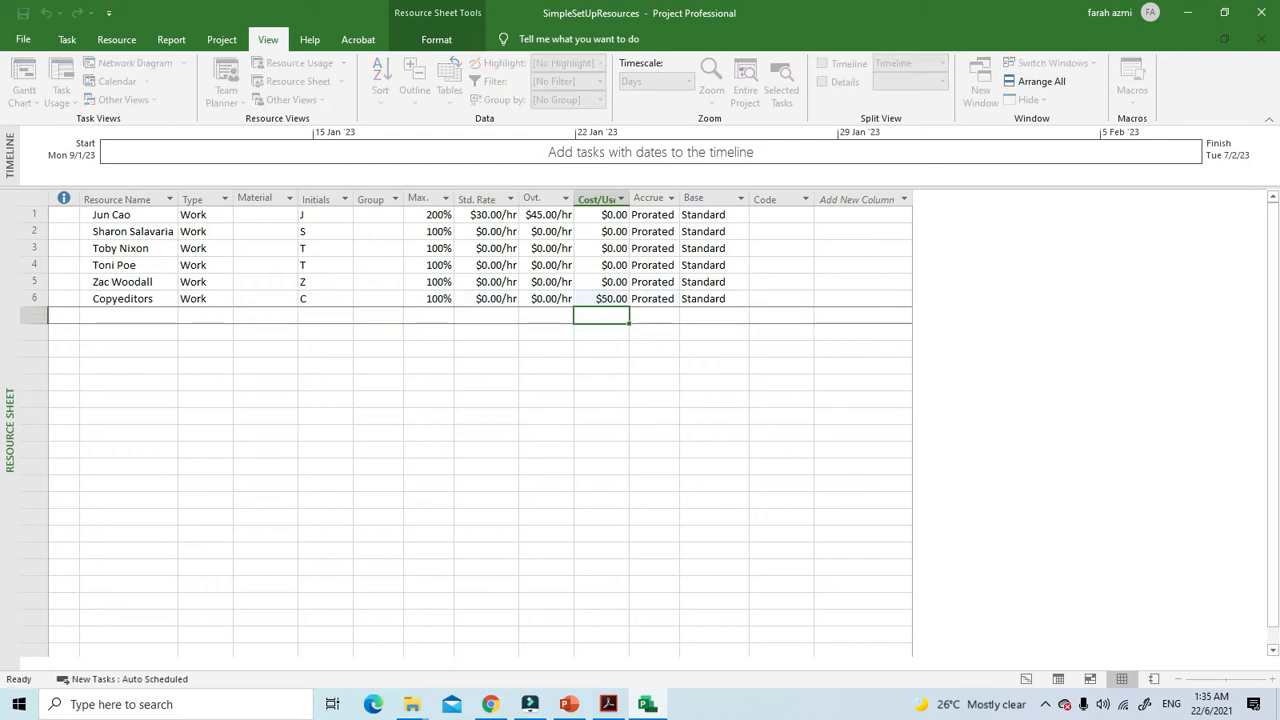
left_click(550, 466)
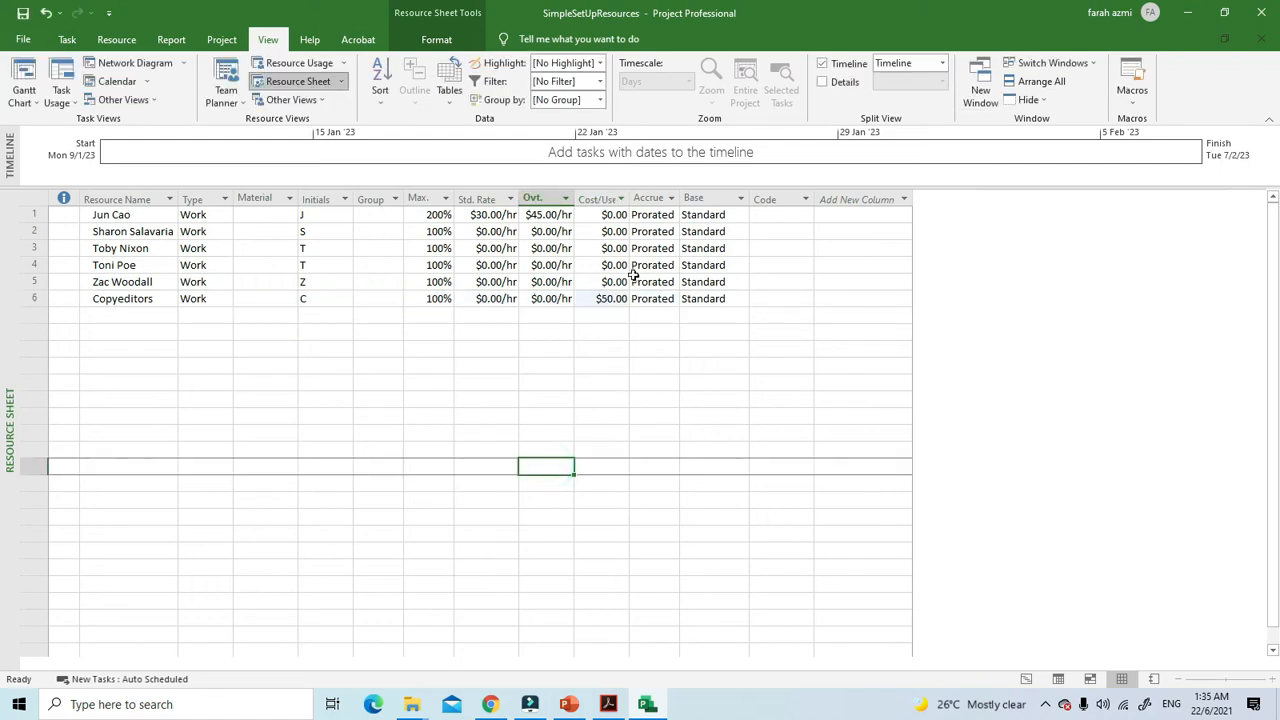
left_click_drag(629, 198, 658, 198)
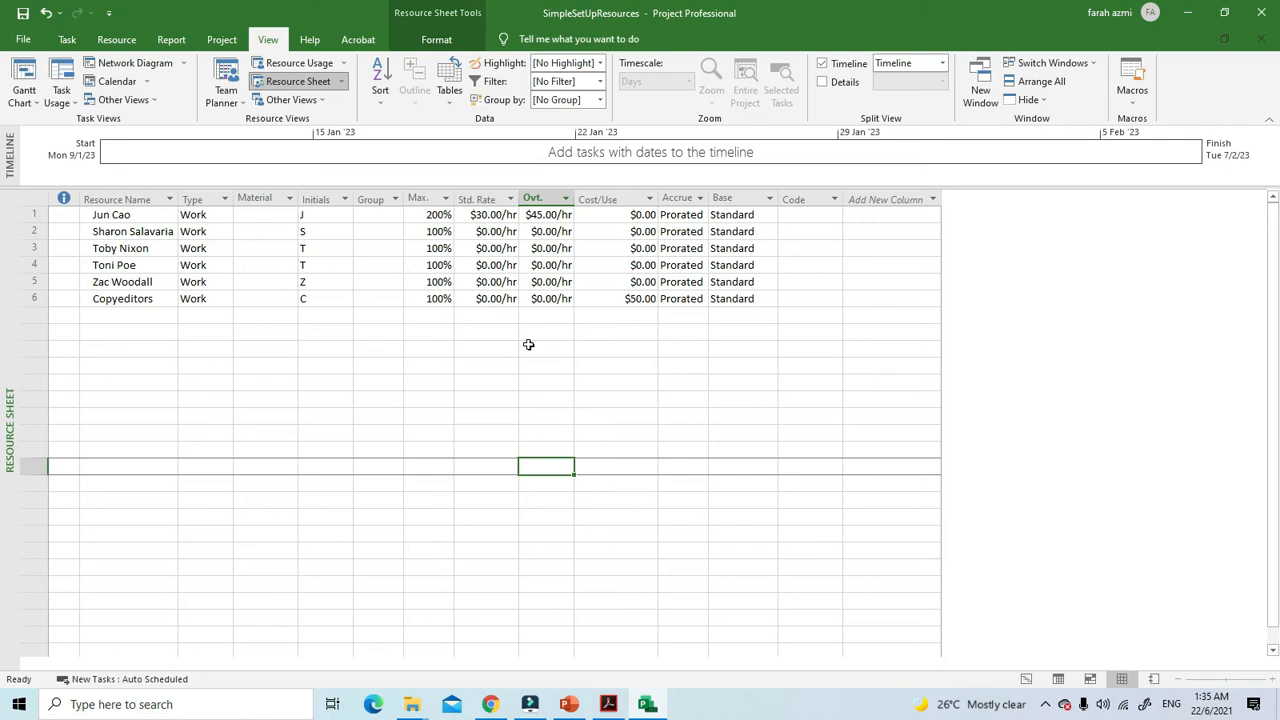
Step: Switch to the Module 4 PDF in Acrobat and read the slides on adjusting working time in a resource calendar through page 21
left_click(608, 704)
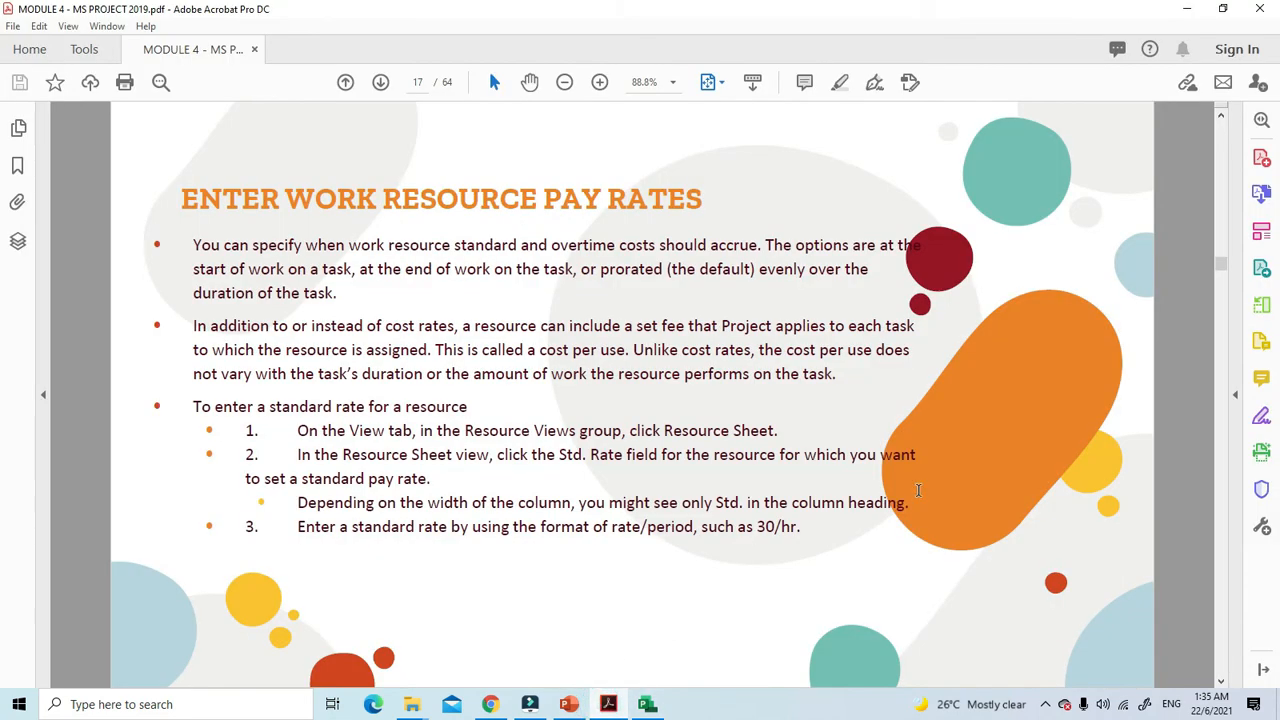
scroll(918, 490, "down", 3)
scroll(918, 495, "down", 3)
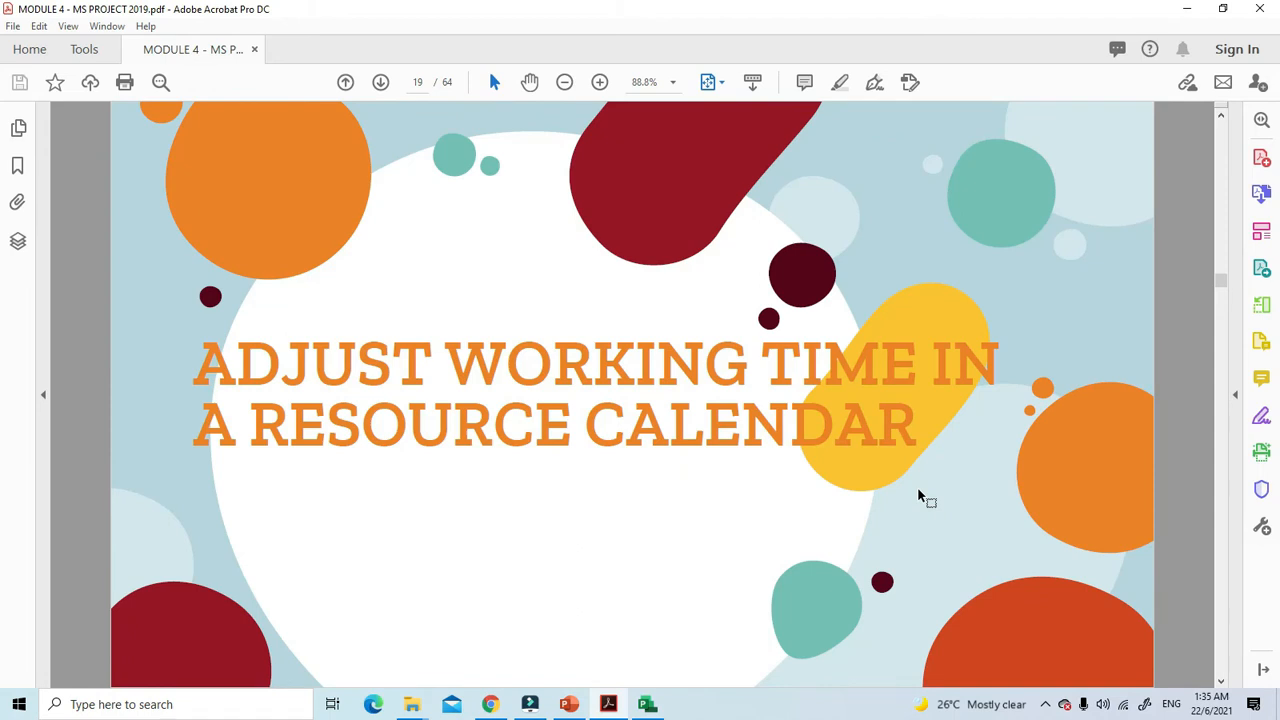
scroll(920, 496, "down", 3)
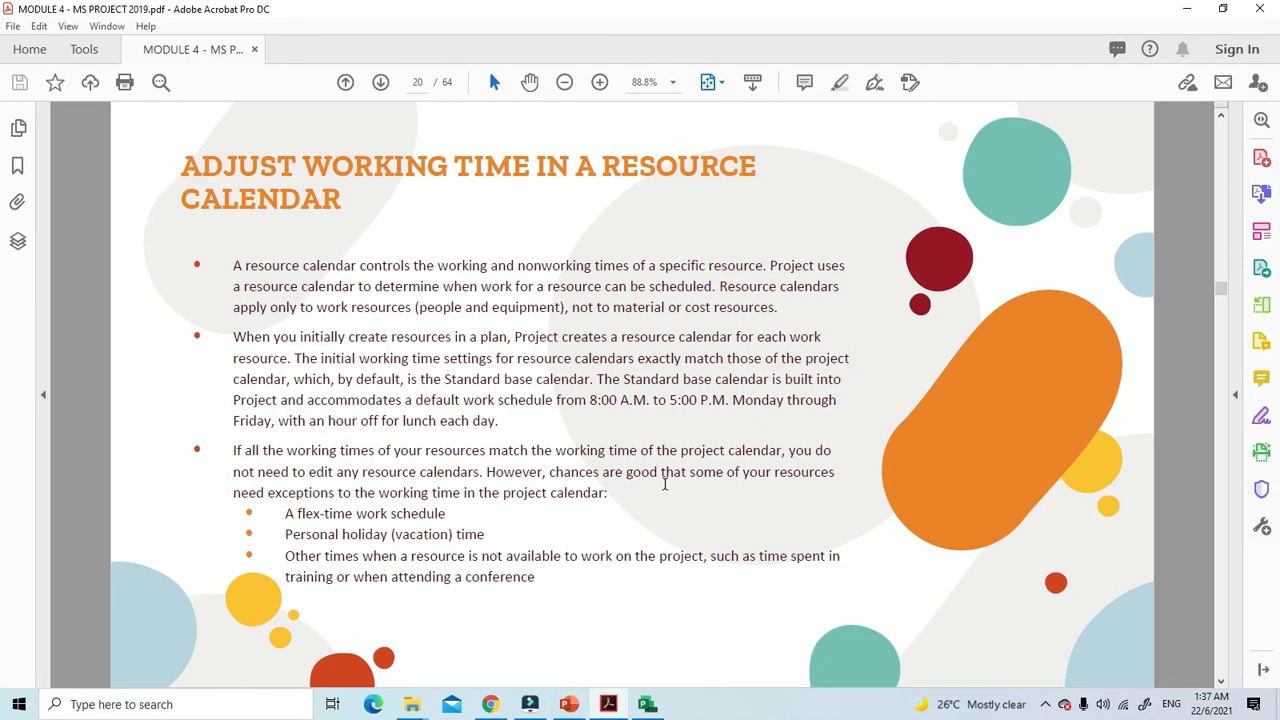
scroll(664, 484, "down", 1)
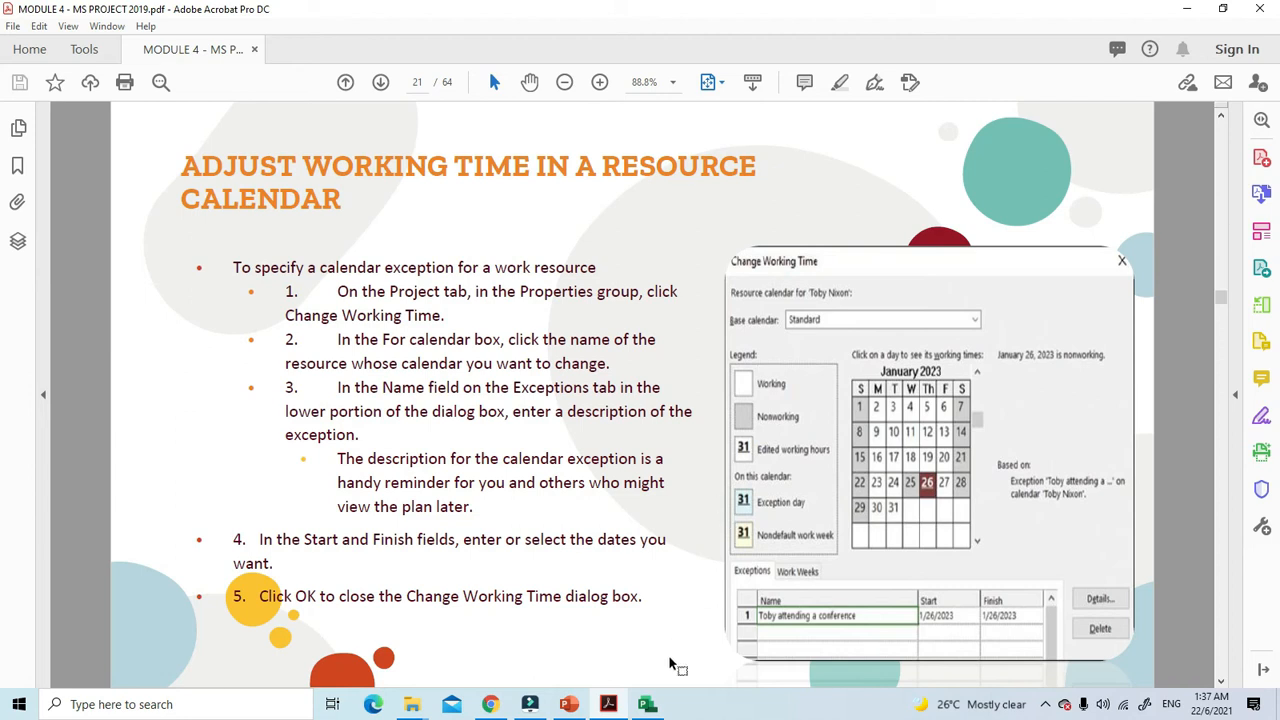
Step: Return to Microsoft Project and review the Standard project calendar's exceptions in Change Working Time without altering them
left_click(656, 707)
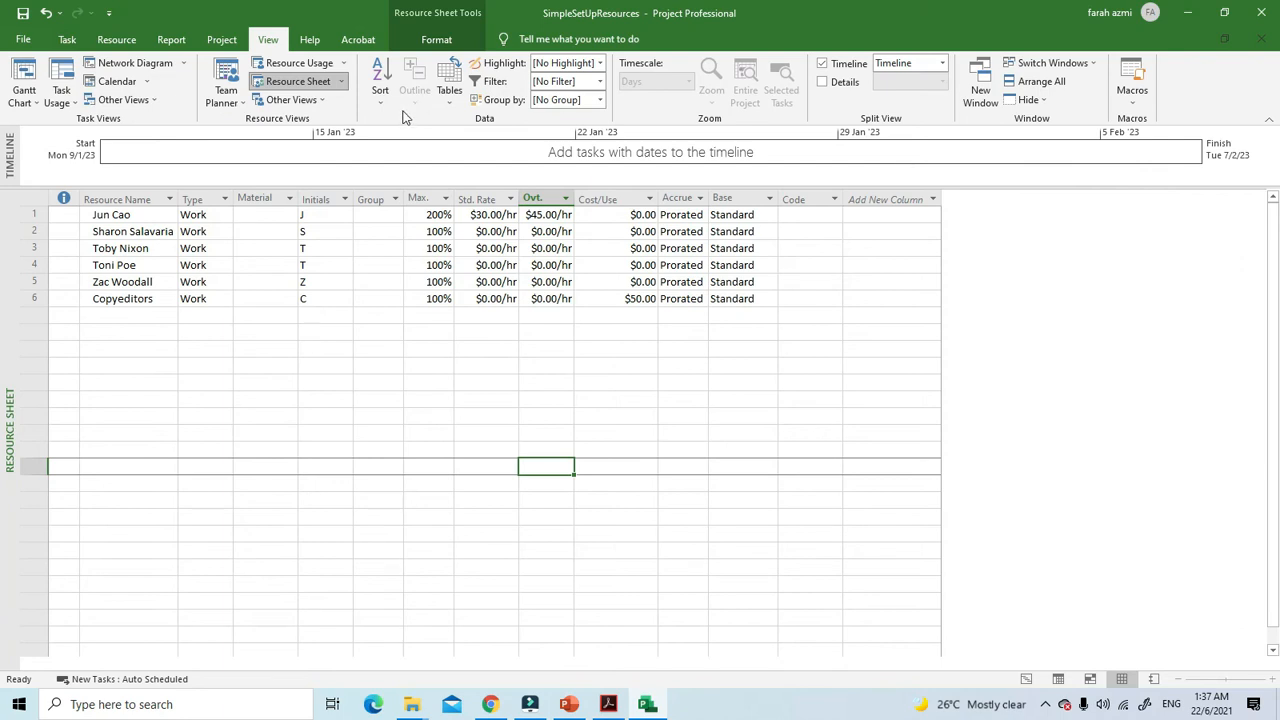
left_click(215, 40)
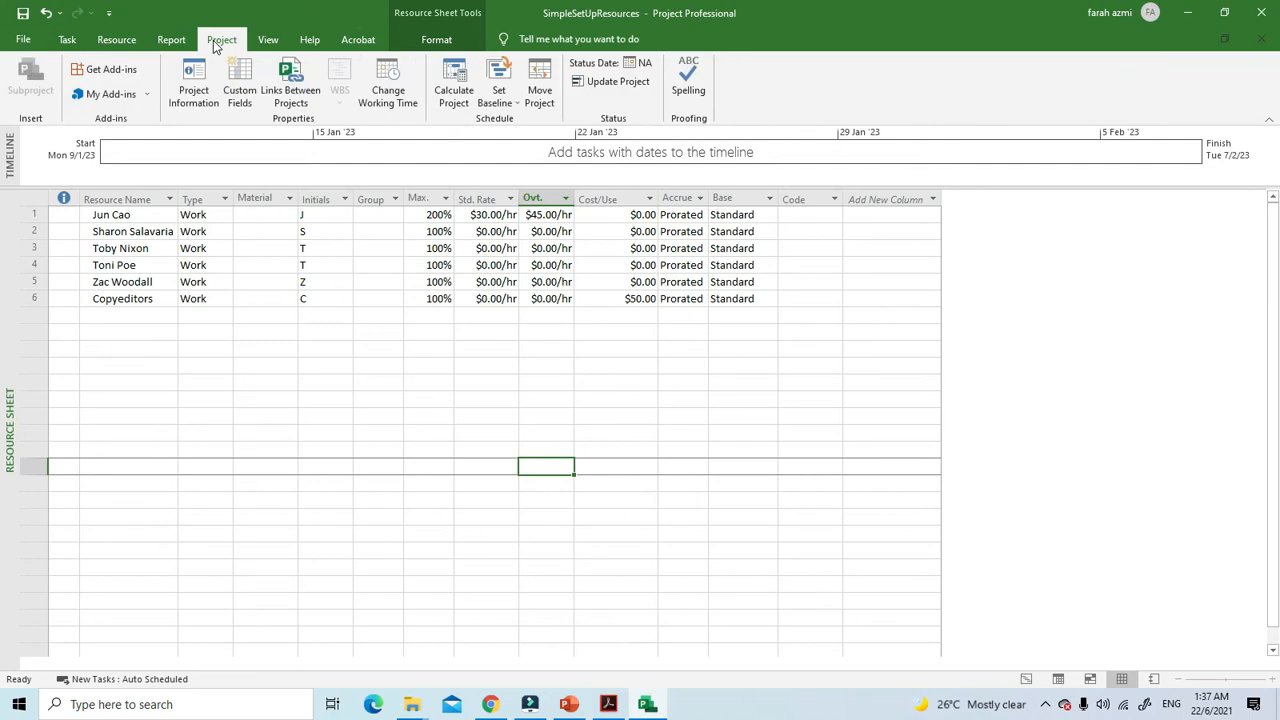
left_click(401, 104)
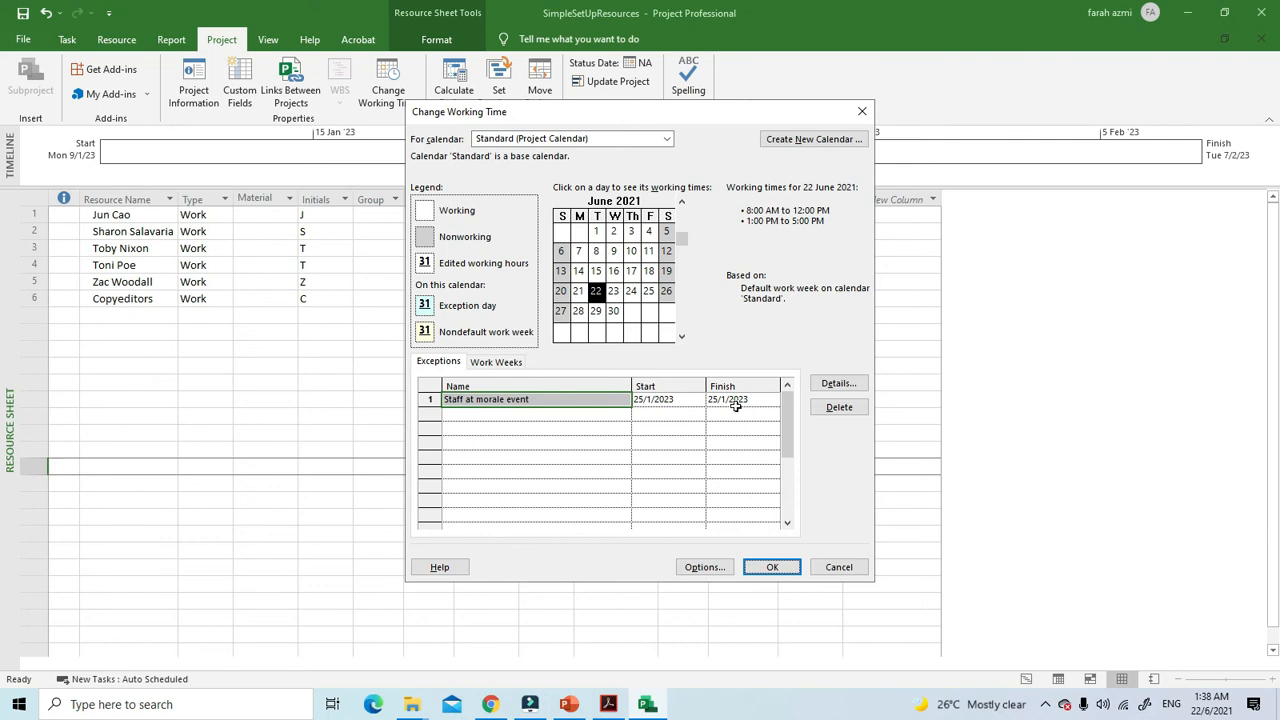
left_click(839, 566)
Step: Open the working-time calendar of the resource in row 3 and add a calendar exception beginning with the resource's first name
left_click(206, 316)
left_click(135, 249)
left_click(388, 90)
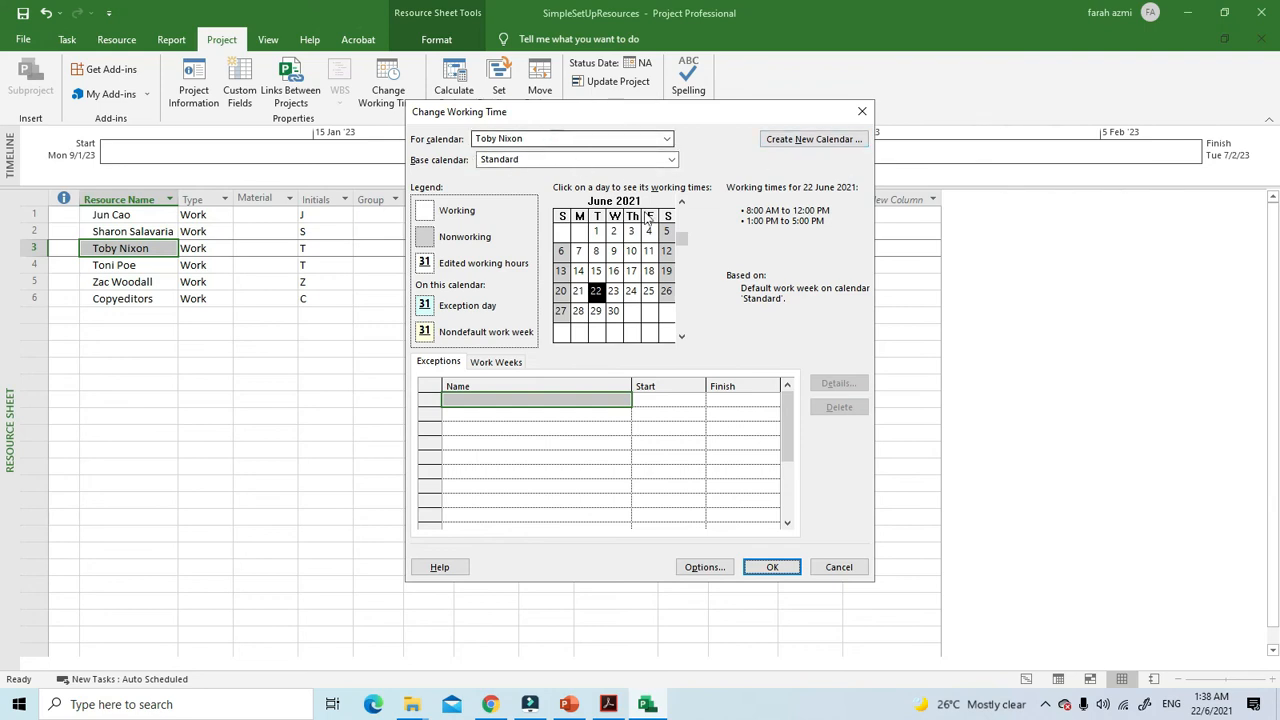
left_click(465, 398)
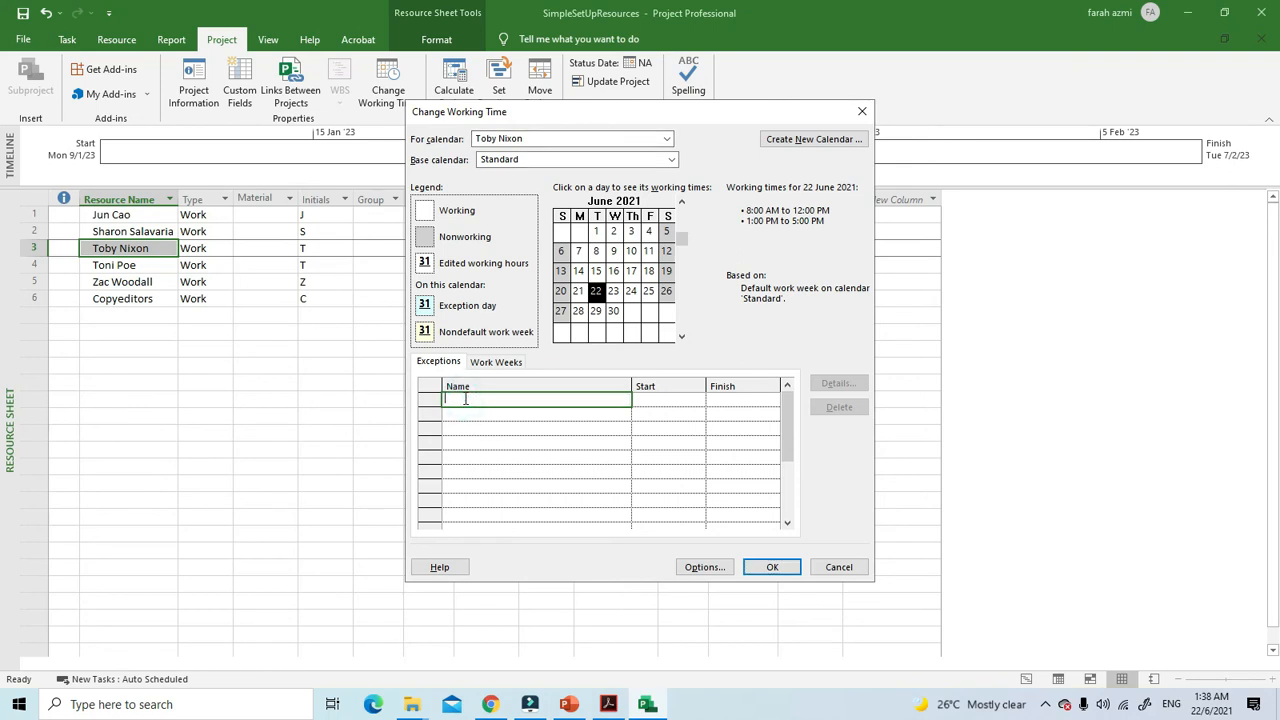
type("Toby")
Step: Try to date the exception by selecting 26 January 2023 in the calendar preview
left_click(681, 338)
left_click(681, 338)
left_click(681, 338)
left_click(681, 338)
left_click(681, 338)
left_click(681, 338)
left_click(681, 338)
left_click(681, 338)
left_click(681, 338)
left_click(681, 338)
left_click(681, 338)
left_click(681, 338)
left_click(681, 338)
left_click(681, 338)
left_click(681, 338)
left_click(681, 338)
left_click(681, 338)
left_click(681, 338)
left_click(681, 338)
left_click(681, 338)
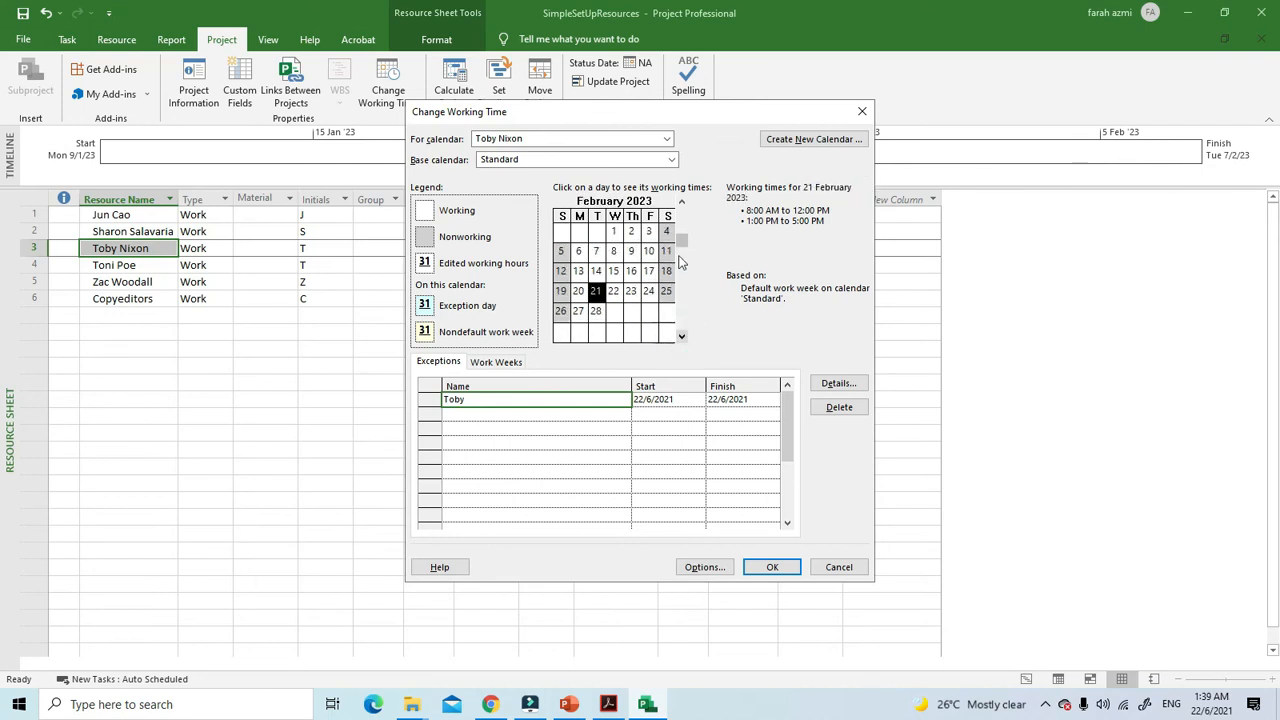
left_click(683, 202)
left_click(633, 292)
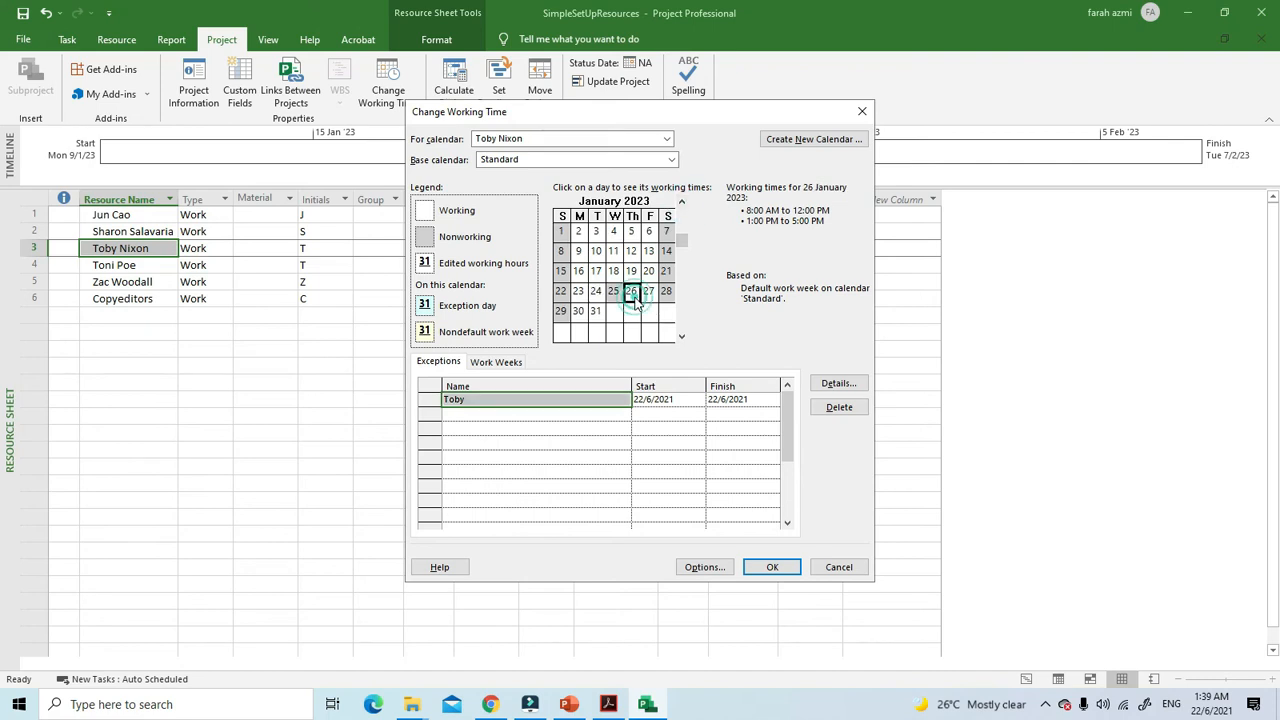
Step: Complete the exception's name by adding "attending a conference" after the resource's first name
left_click(513, 404)
left_click(507, 402)
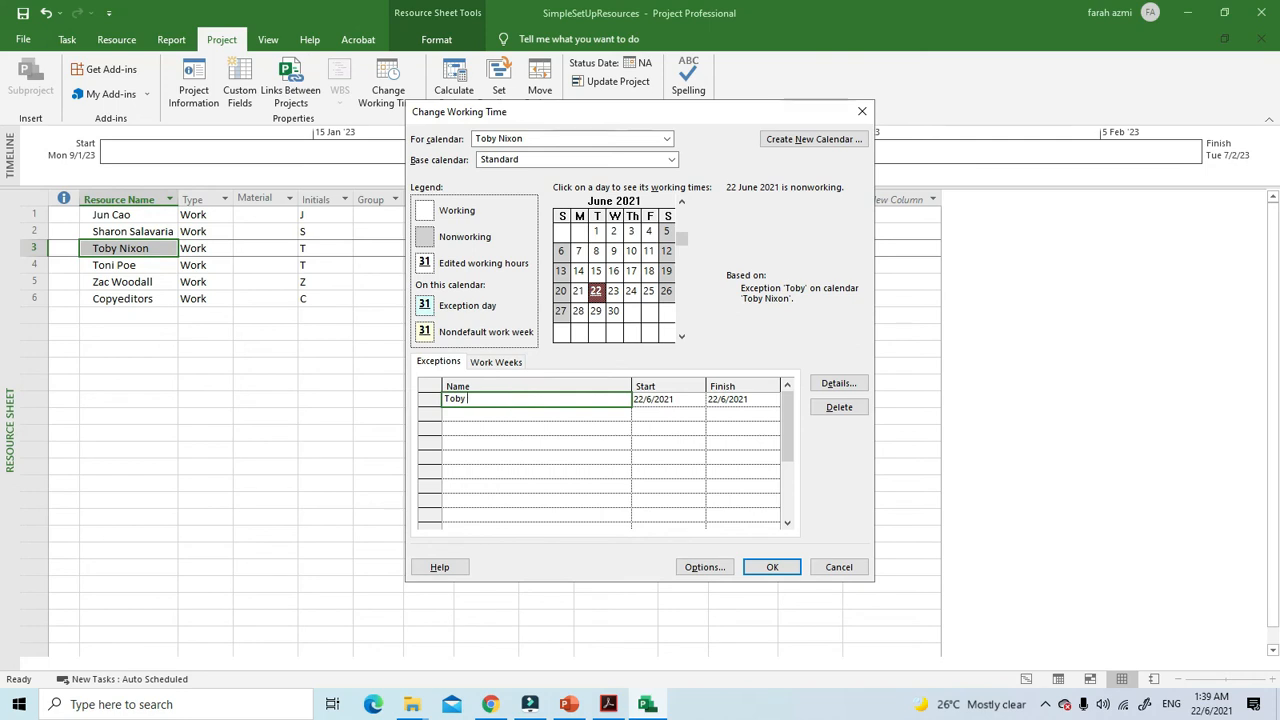
type("attending a conference")
Step: Try to date the conference exception by selecting 26 January 2021 in the calendar preview
left_click(682, 204)
left_click(682, 204)
left_click(682, 204)
left_click(682, 204)
left_click(682, 204)
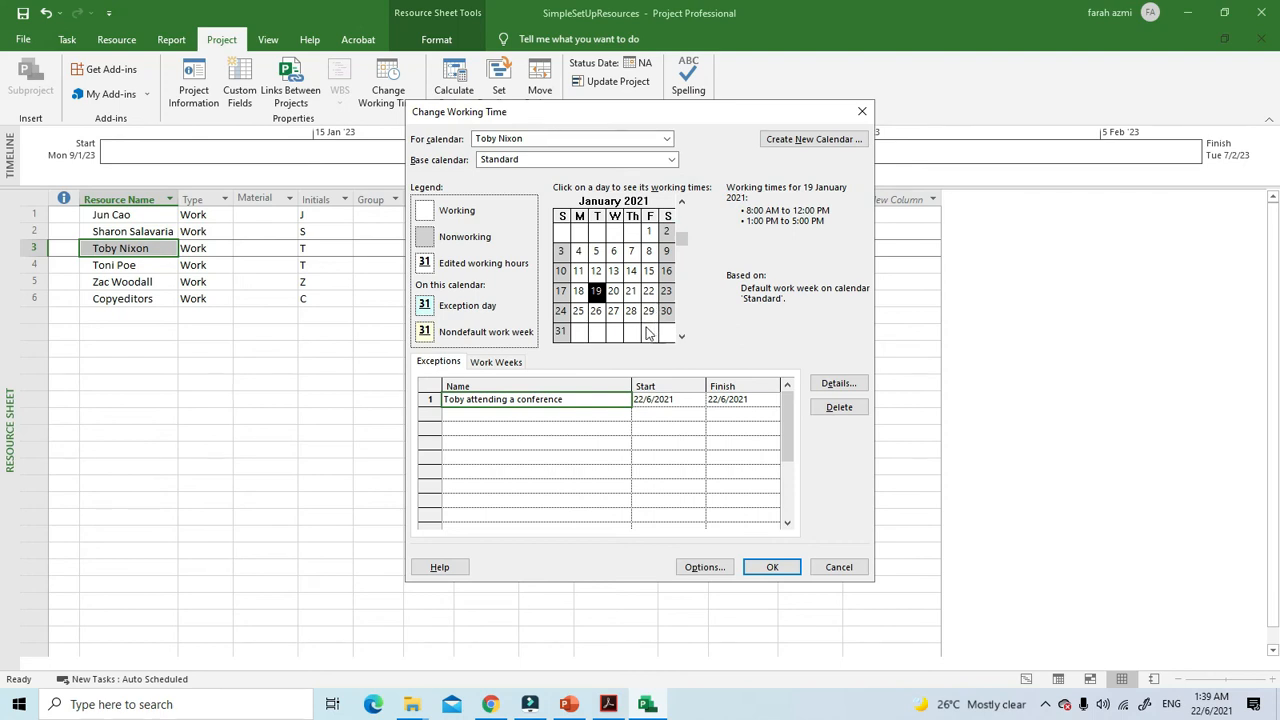
left_click(596, 311)
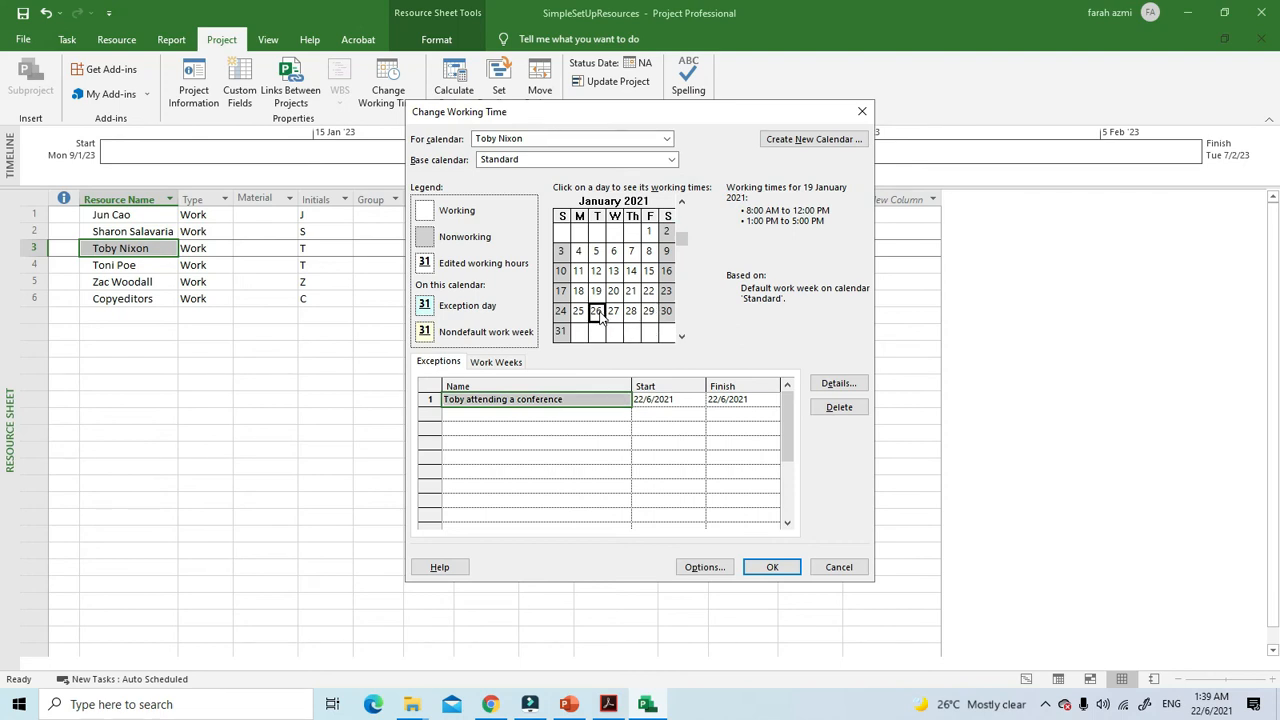
left_click(677, 400)
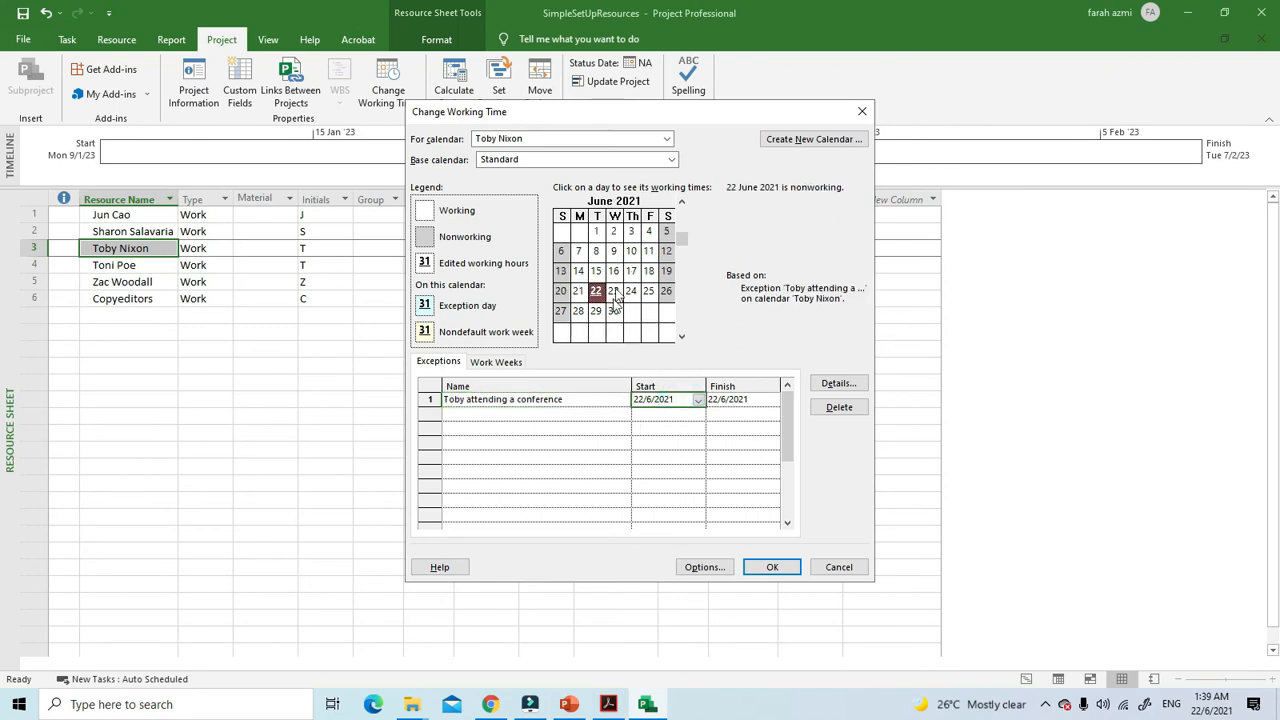
left_click(682, 203)
left_click(682, 203)
left_click(682, 203)
left_click(682, 203)
left_click(682, 203)
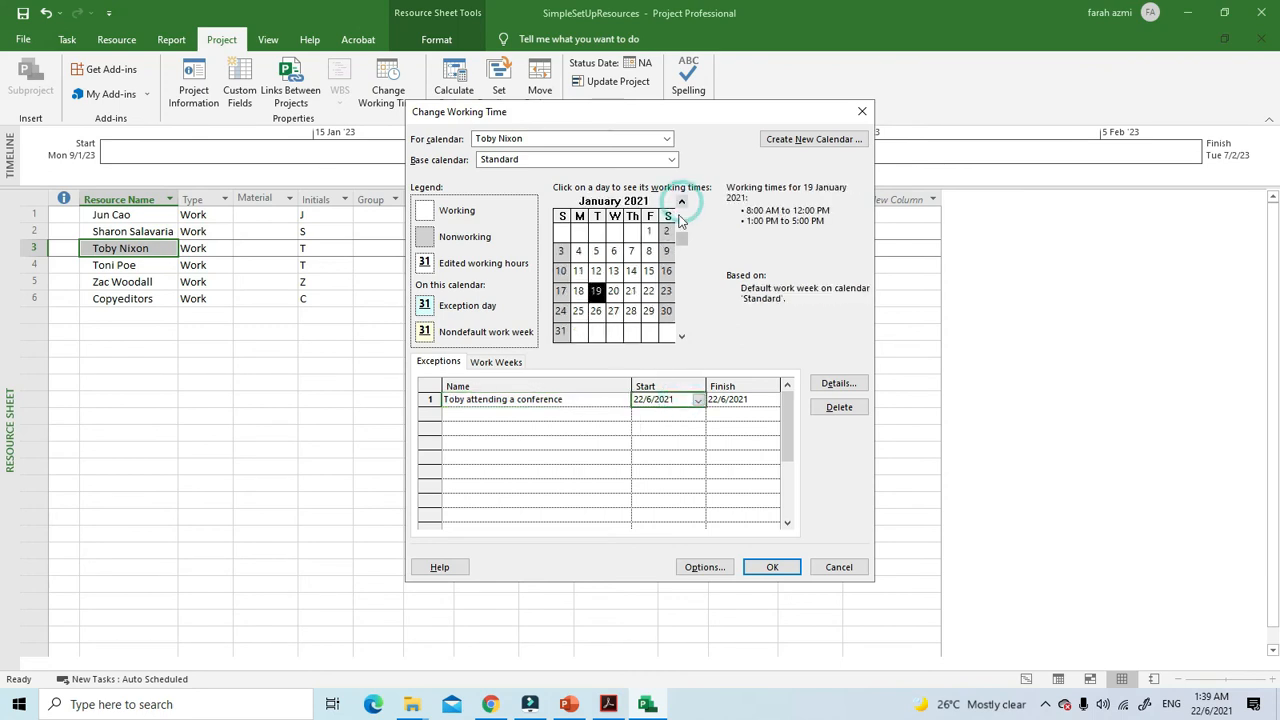
left_click(683, 453)
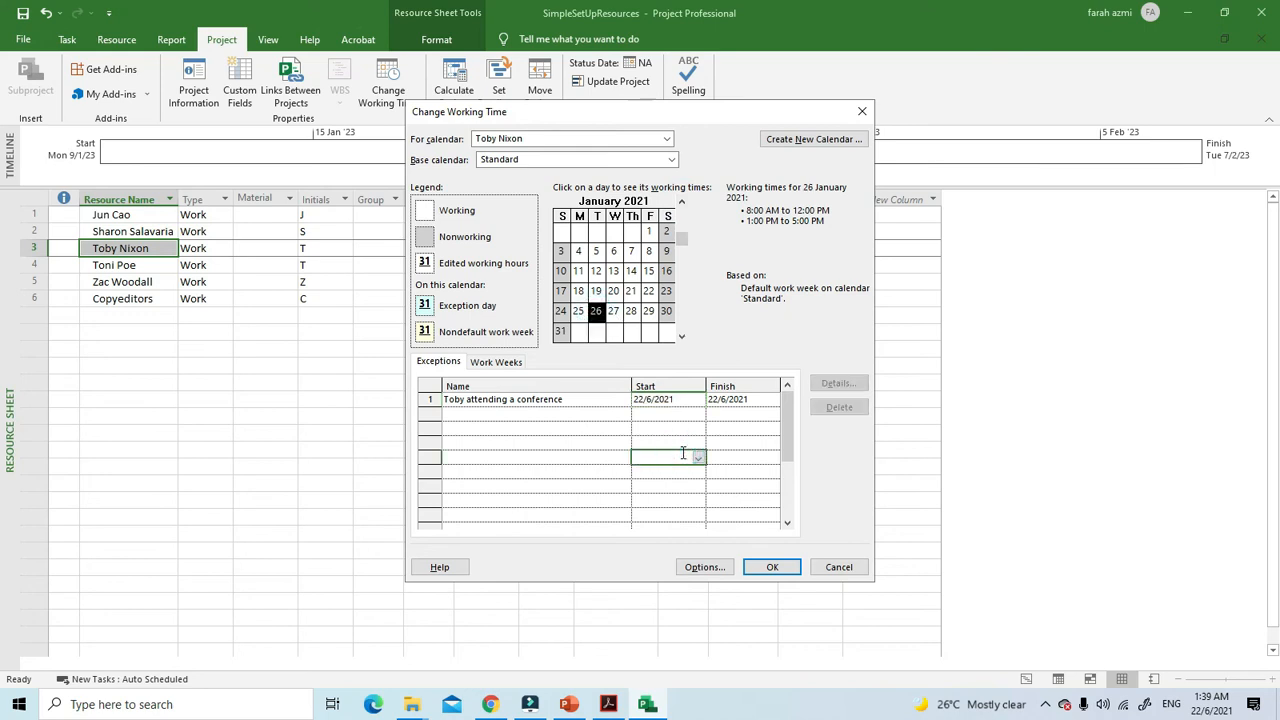
left_click(597, 312)
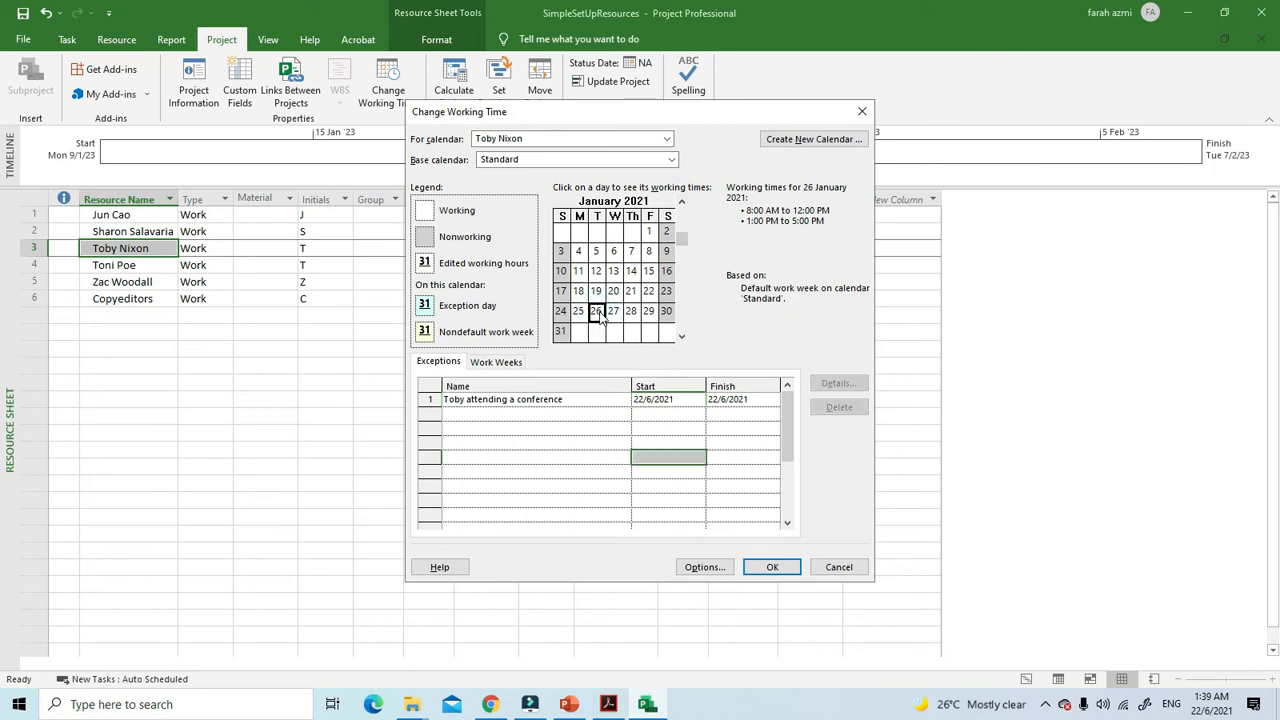
Step: Set the conference exception's start date to 26/1/2021
left_click(657, 400)
left_click(697, 403)
left_click(567, 415)
left_click(567, 415)
left_click(567, 415)
left_click(567, 415)
left_click(567, 415)
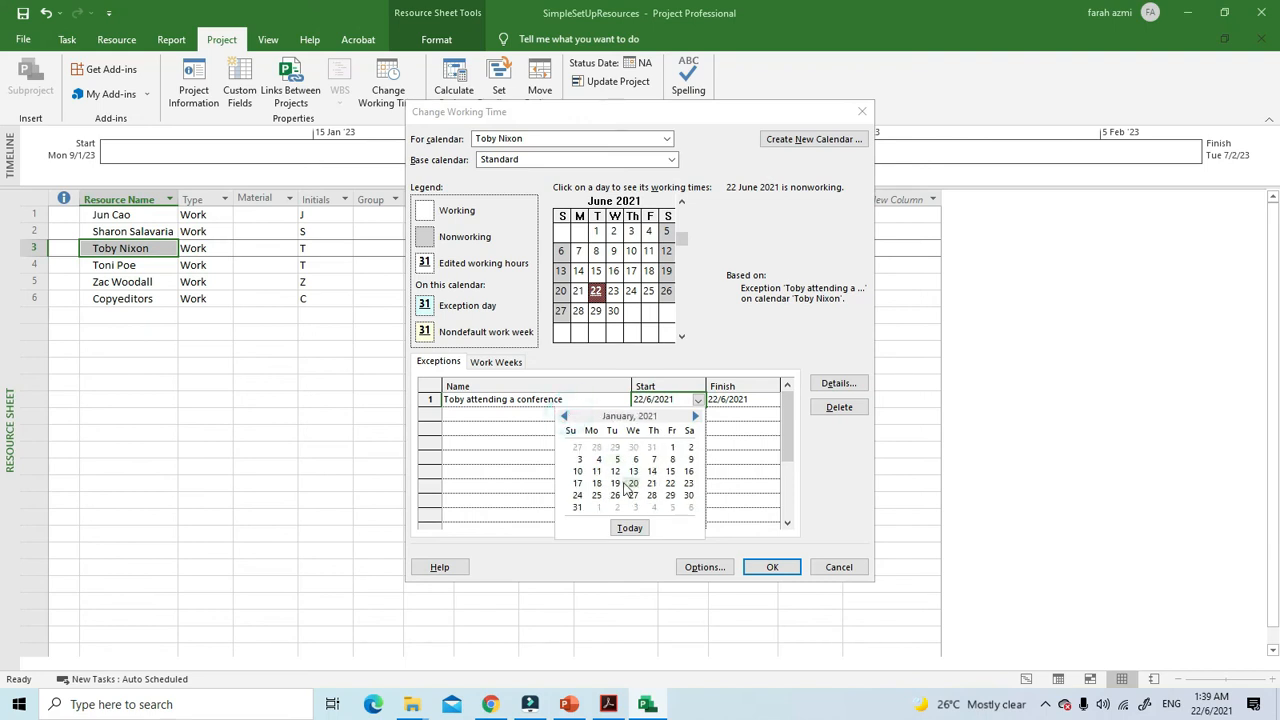
left_click(614, 495)
Step: Set the conference exception's finish date to 26/1/2021 and save the resource calendar changes
left_click(737, 399)
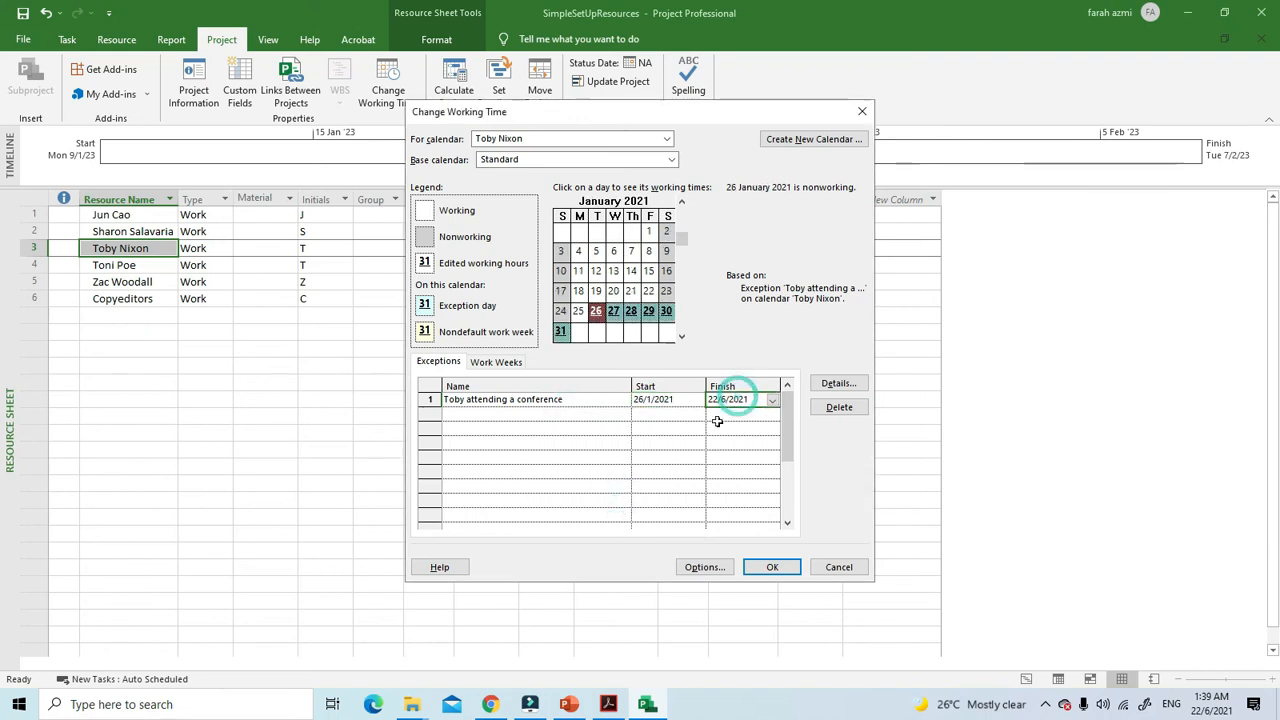
left_click(772, 400)
left_click(640, 416)
left_click(639, 416)
left_click(639, 416)
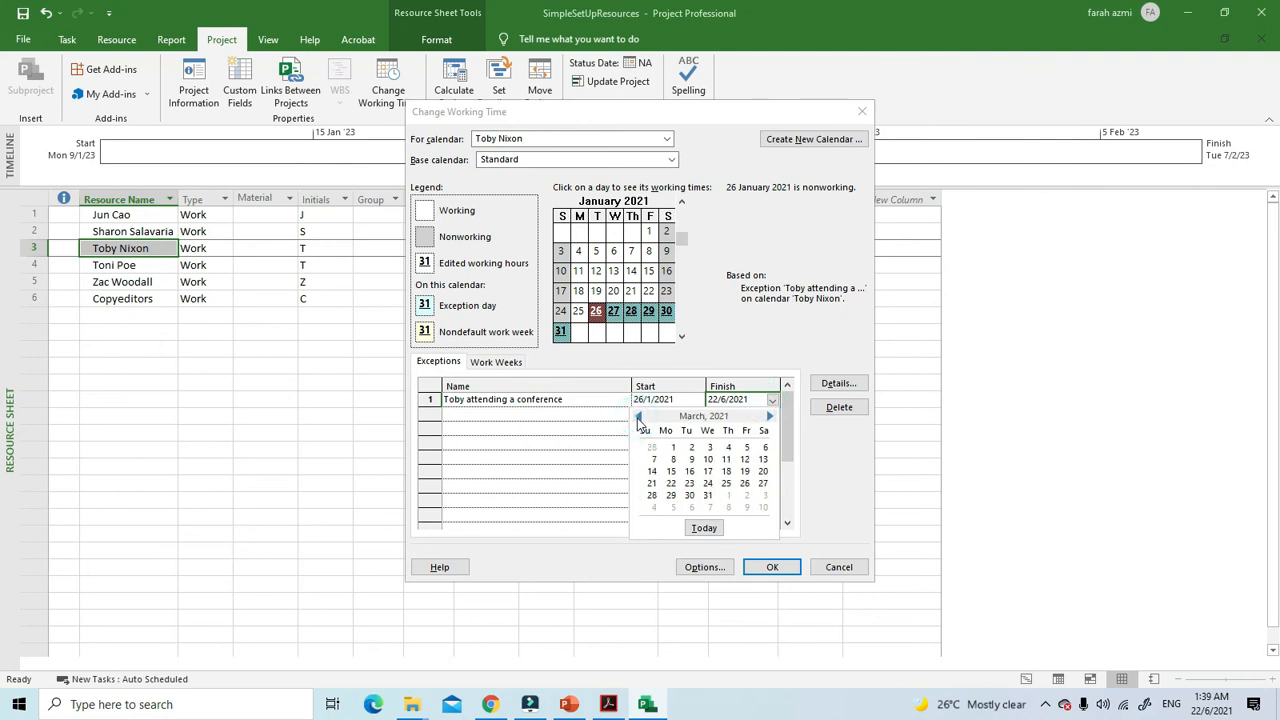
left_click(638, 417)
left_click(638, 417)
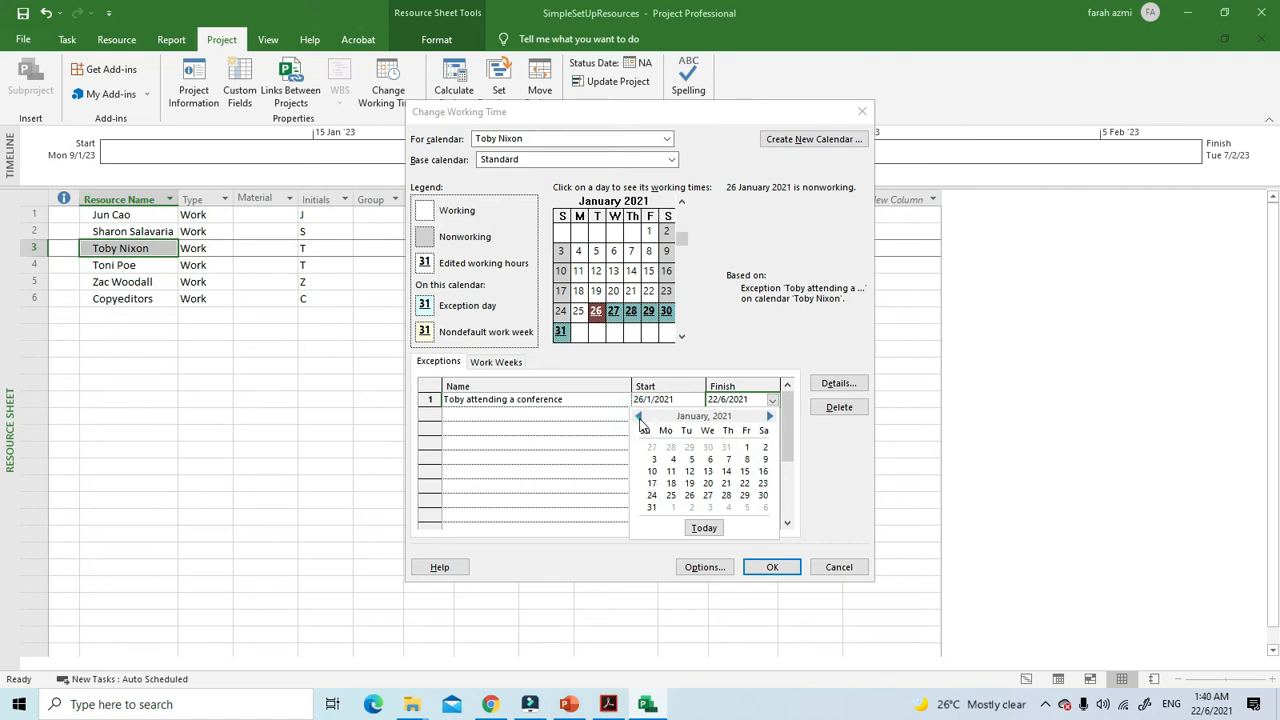
left_click(689, 495)
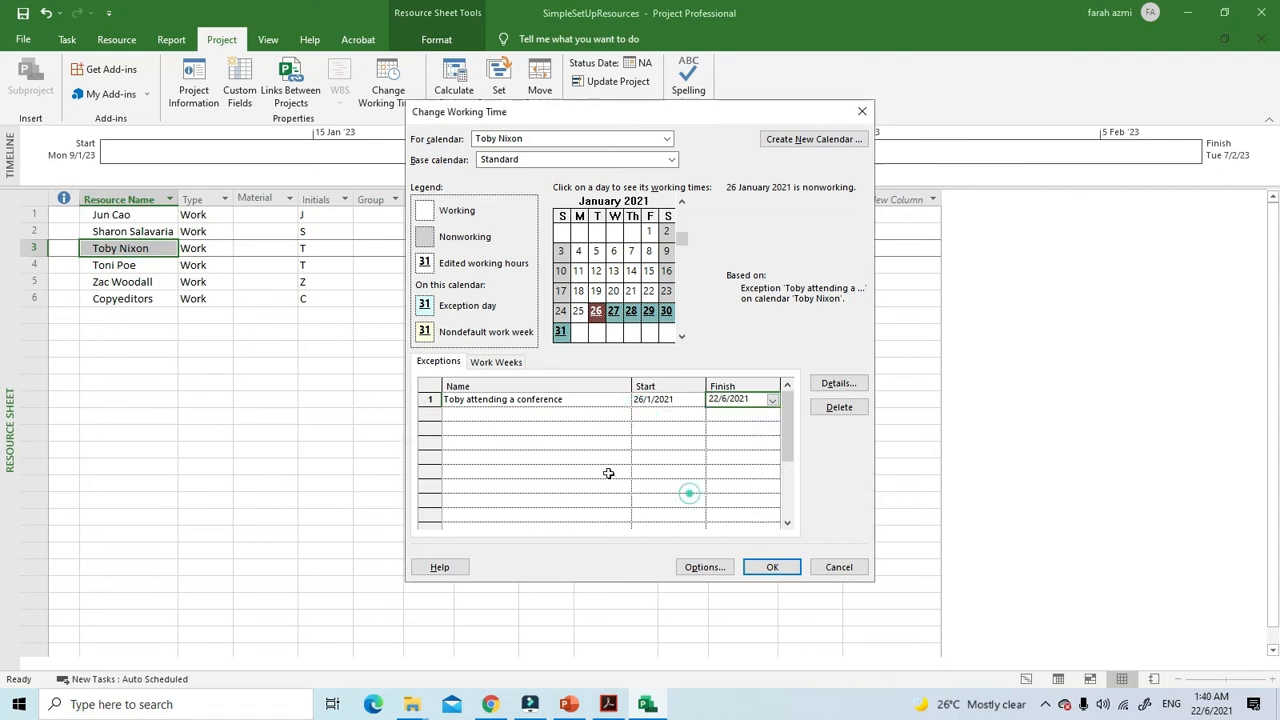
left_click(608, 471)
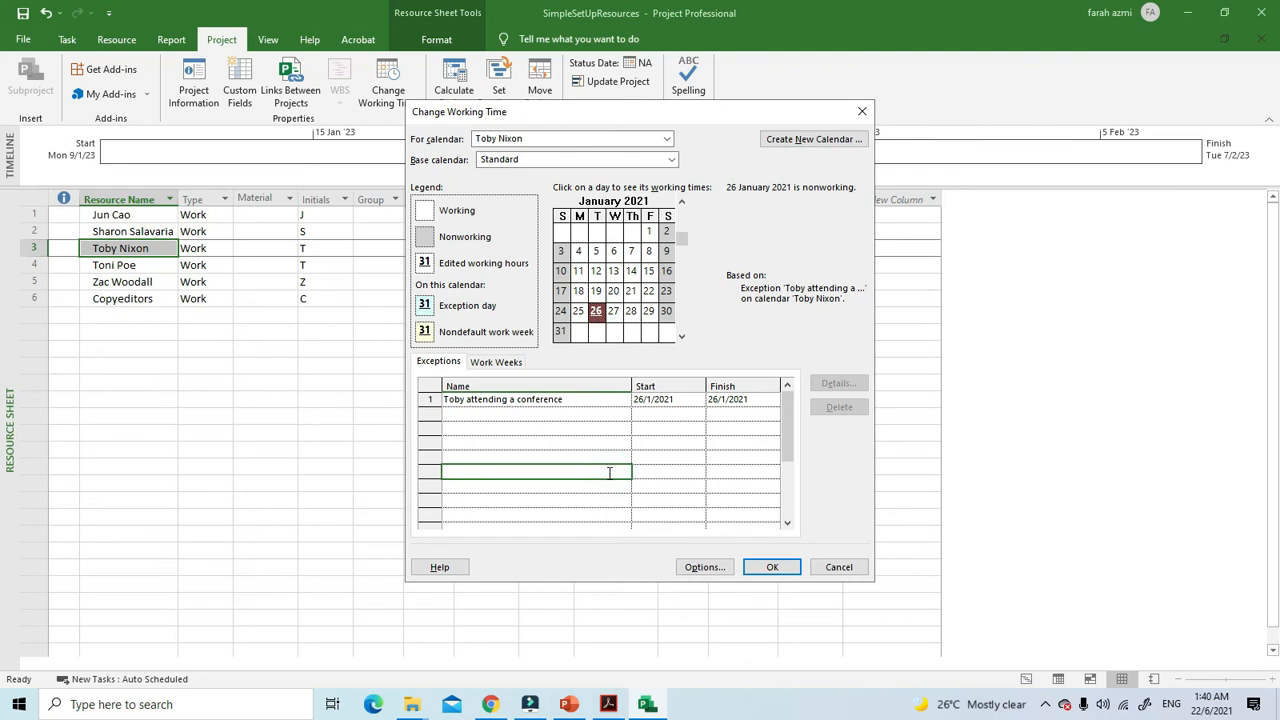
left_click(772, 567)
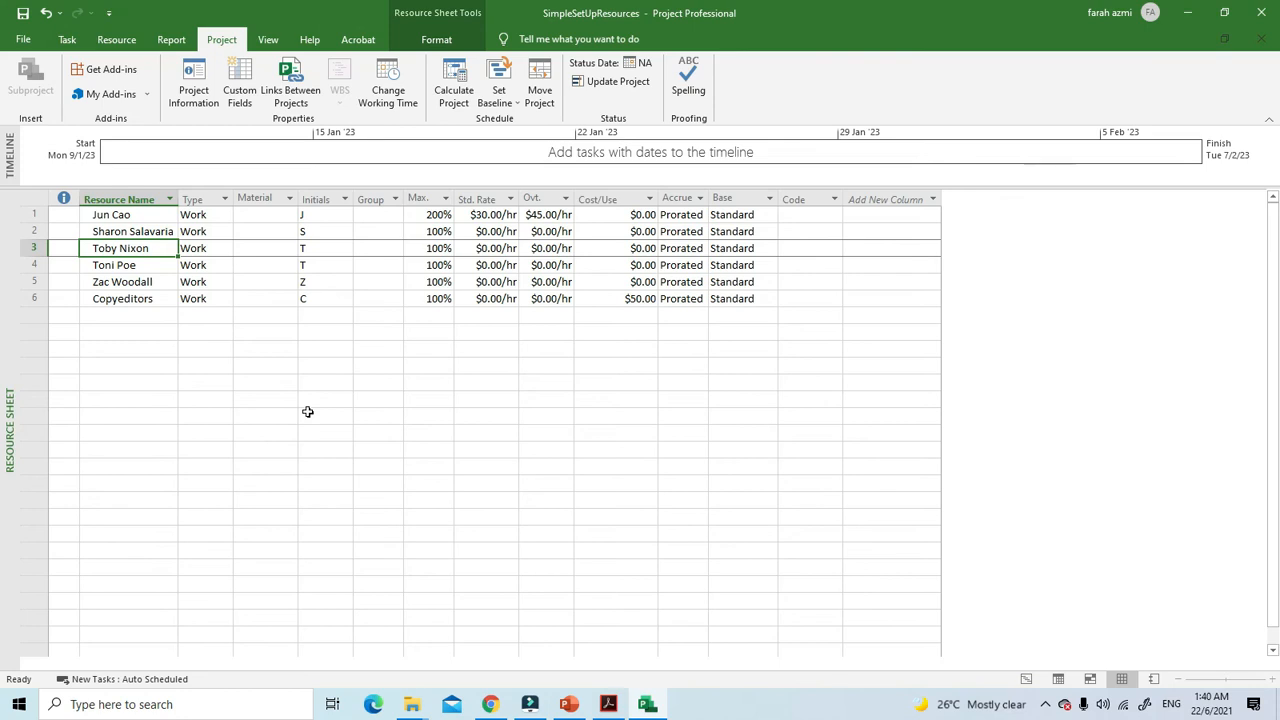
Step: Open the default work week details in the row 2 resource's working time calendar
left_click(407, 108)
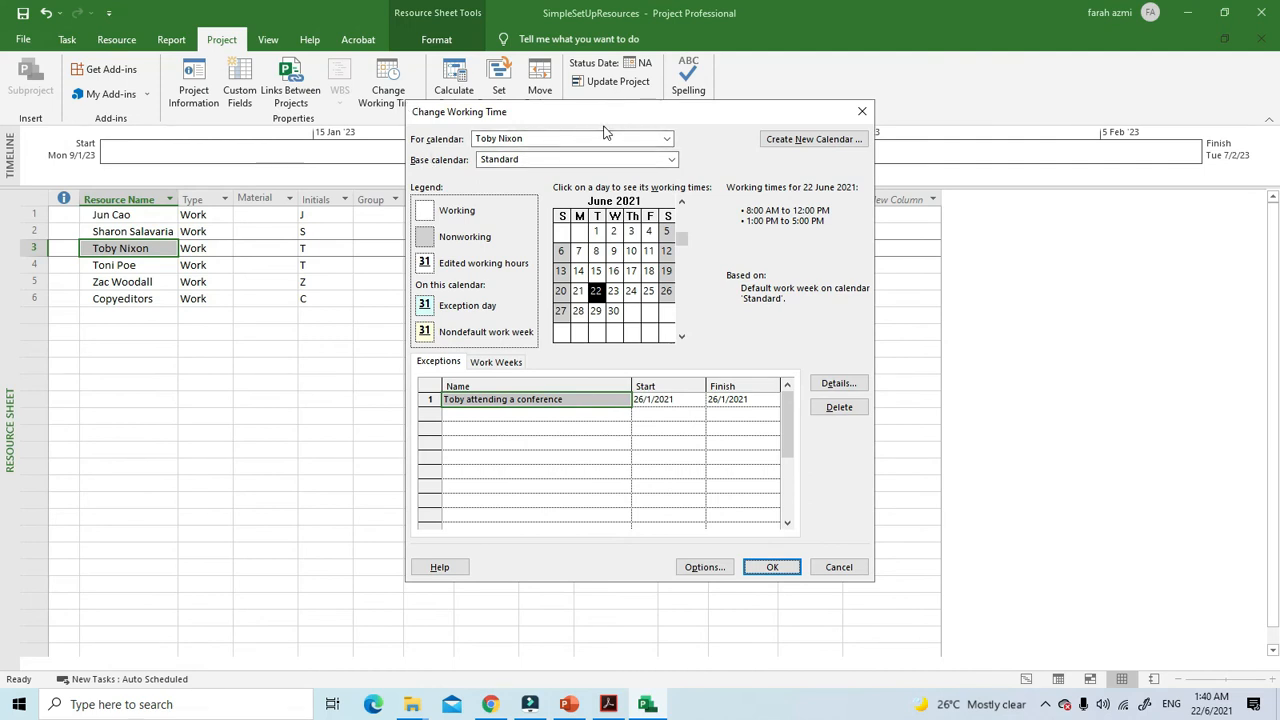
left_click(652, 138)
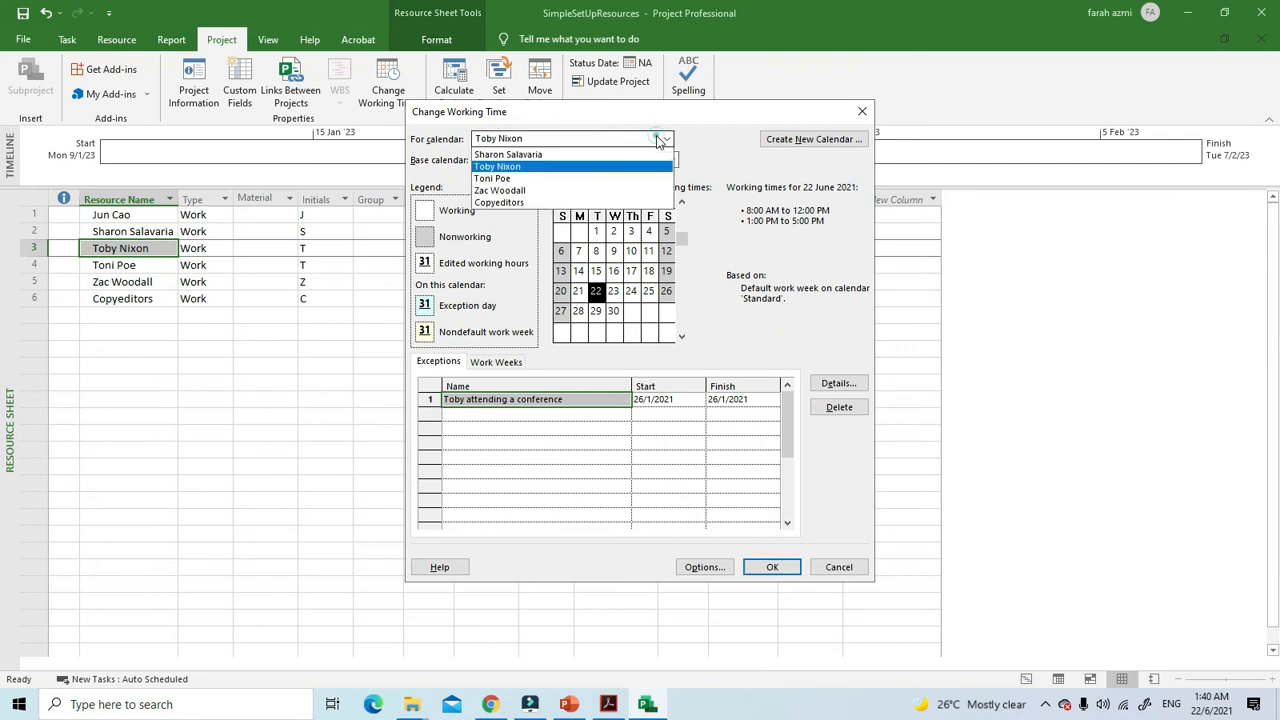
left_click(643, 201)
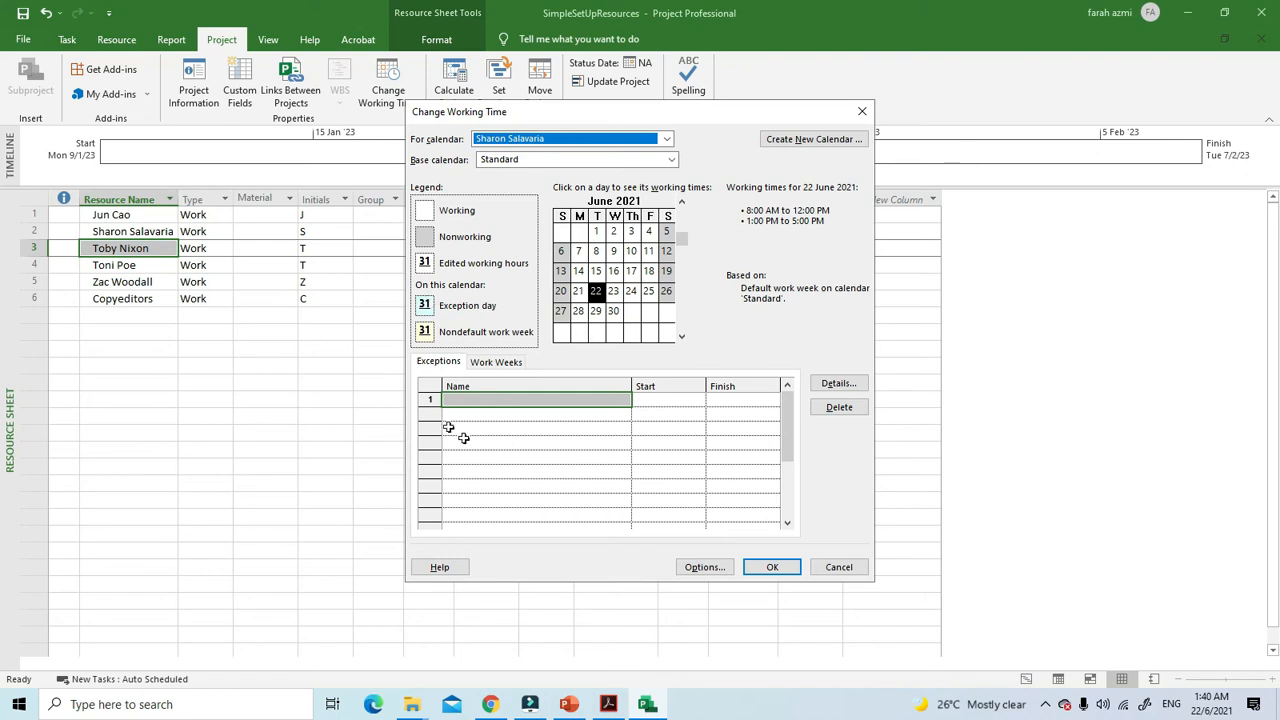
left_click(509, 364)
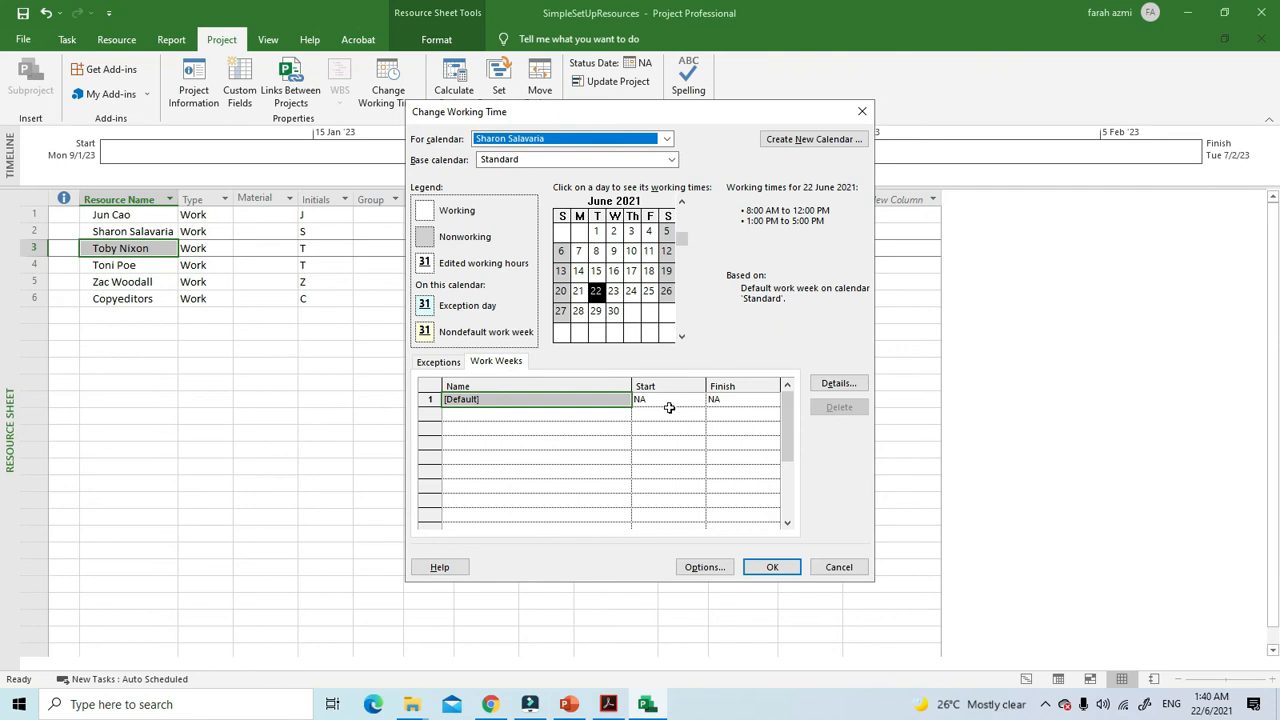
left_click(852, 383)
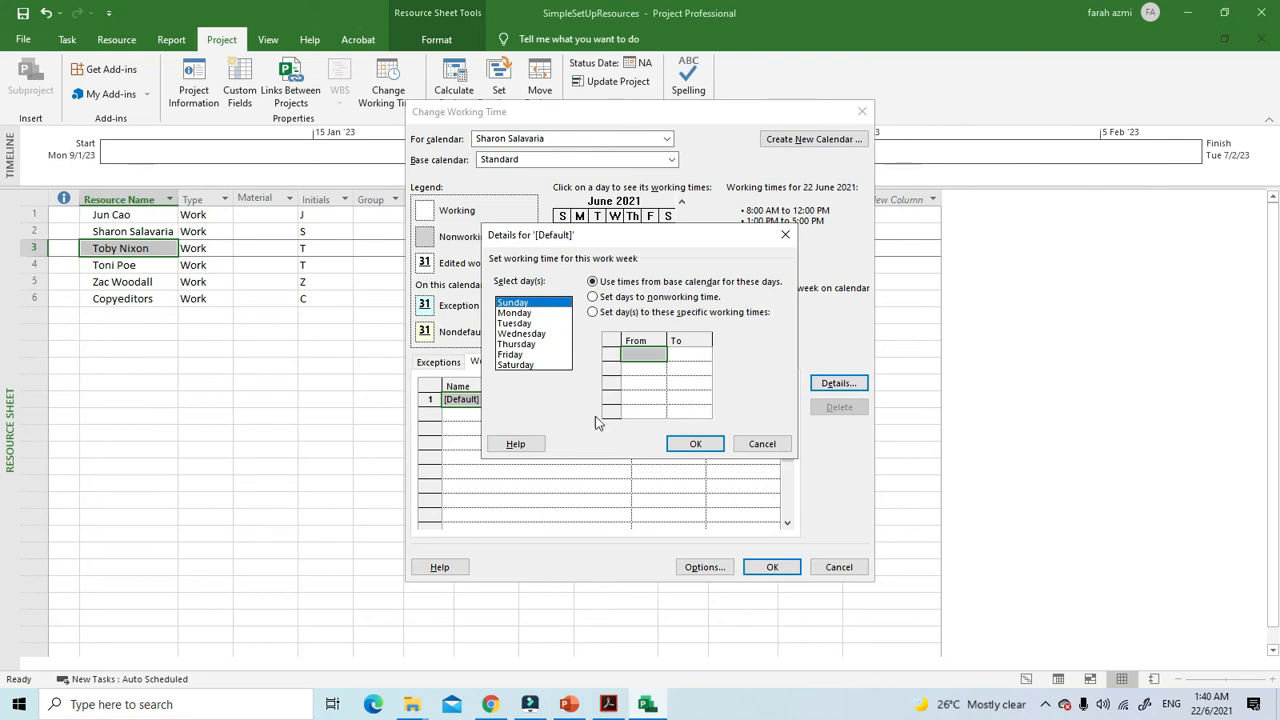
Step: Try the nonworking time and specific working times options for Sunday, and restore the use of base calendar times
left_click(646, 300)
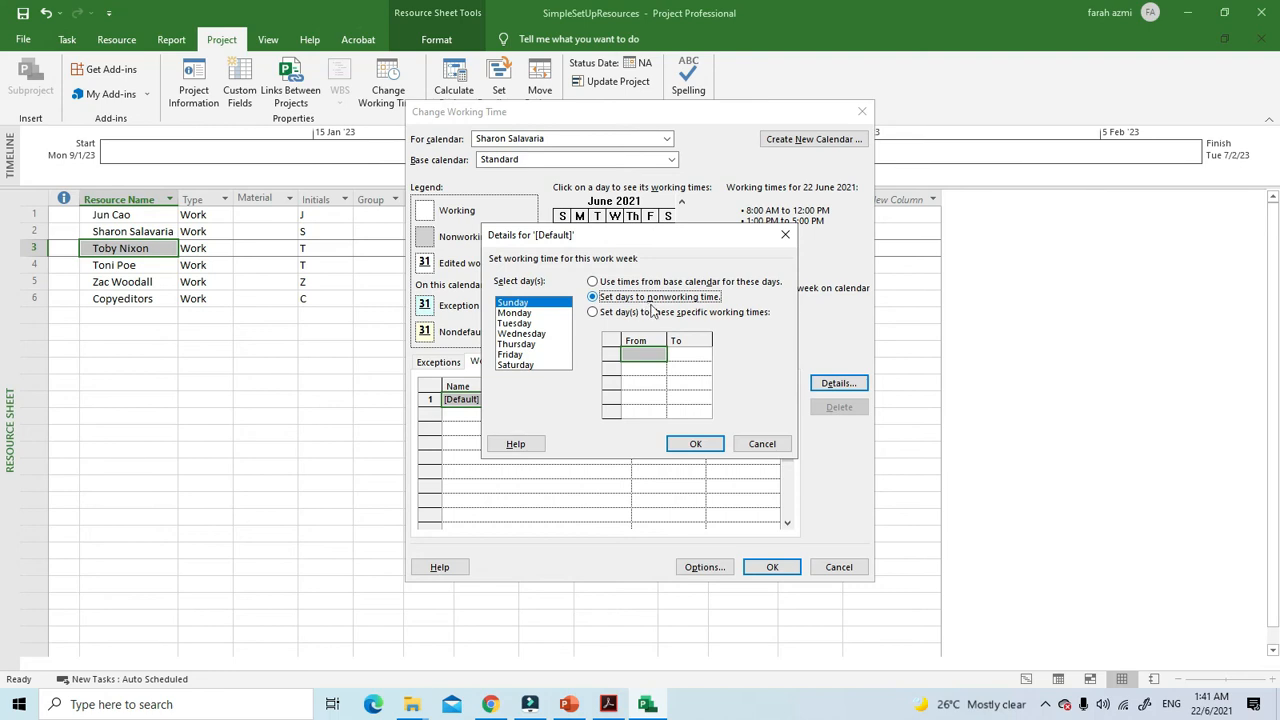
left_click(686, 316)
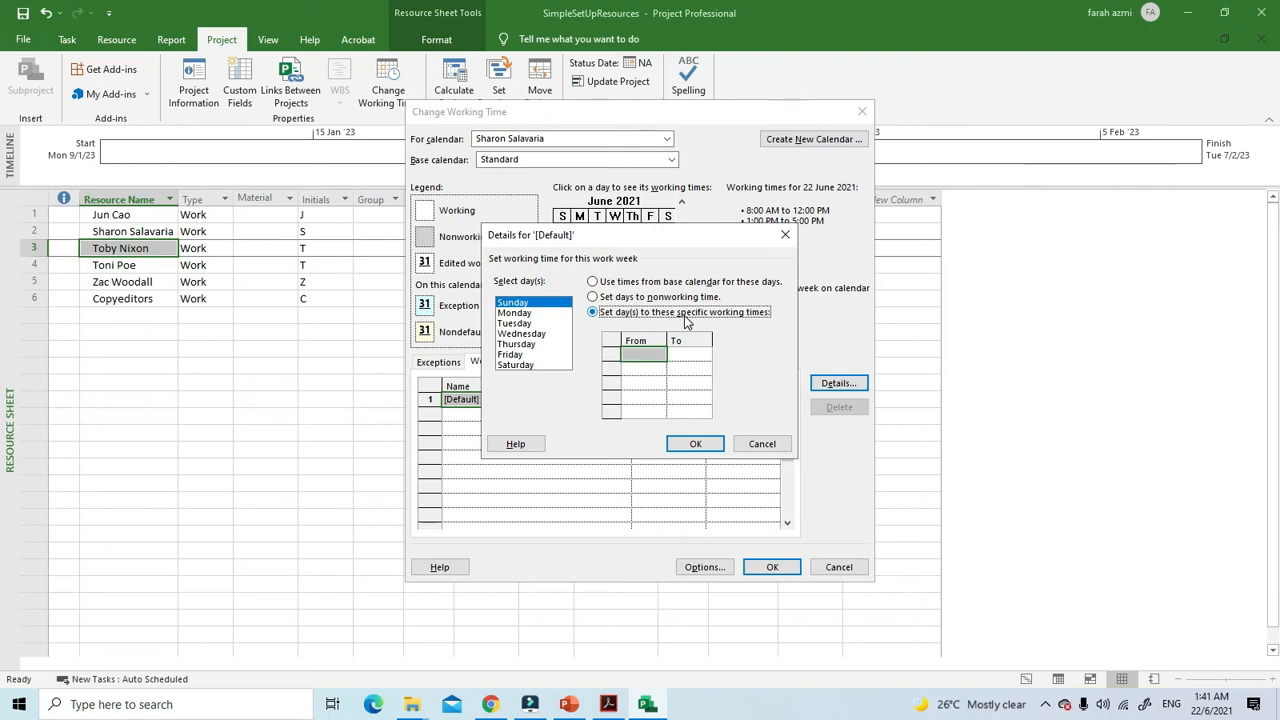
left_click(652, 283)
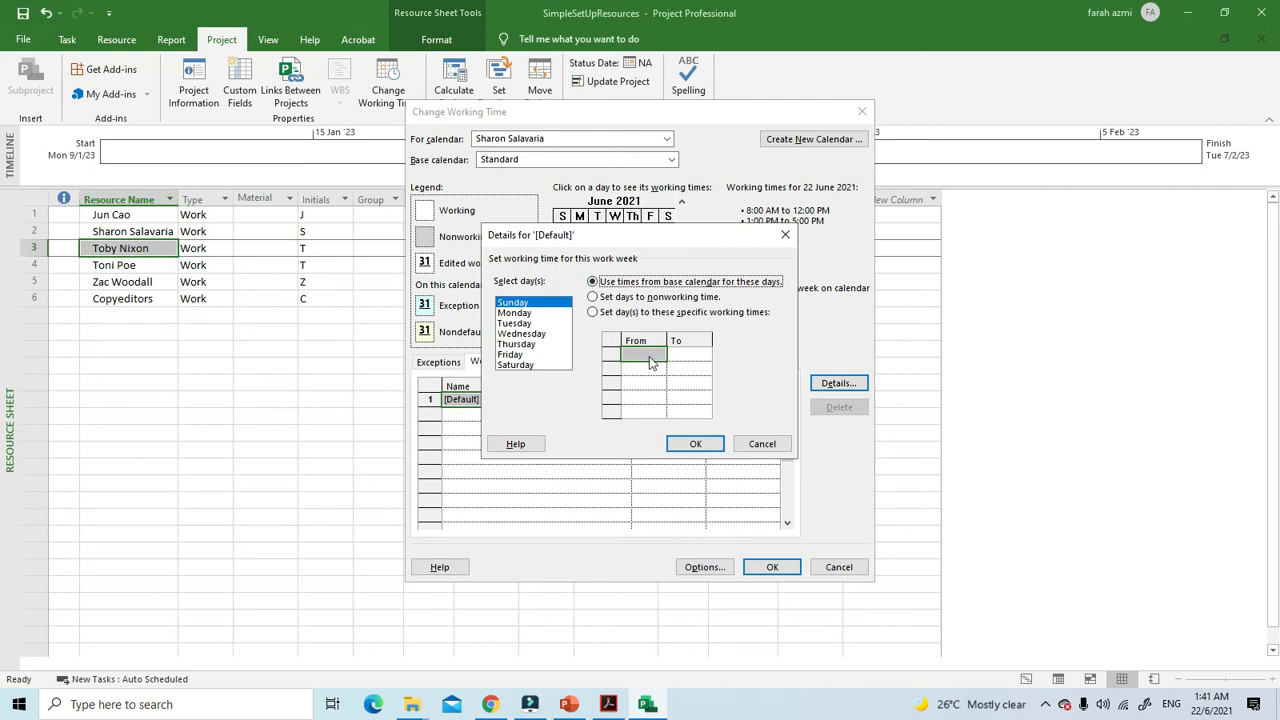
Step: Check the default working times for Monday, Tuesday and Wednesday, and close the resource's calendar settings
left_click(513, 314)
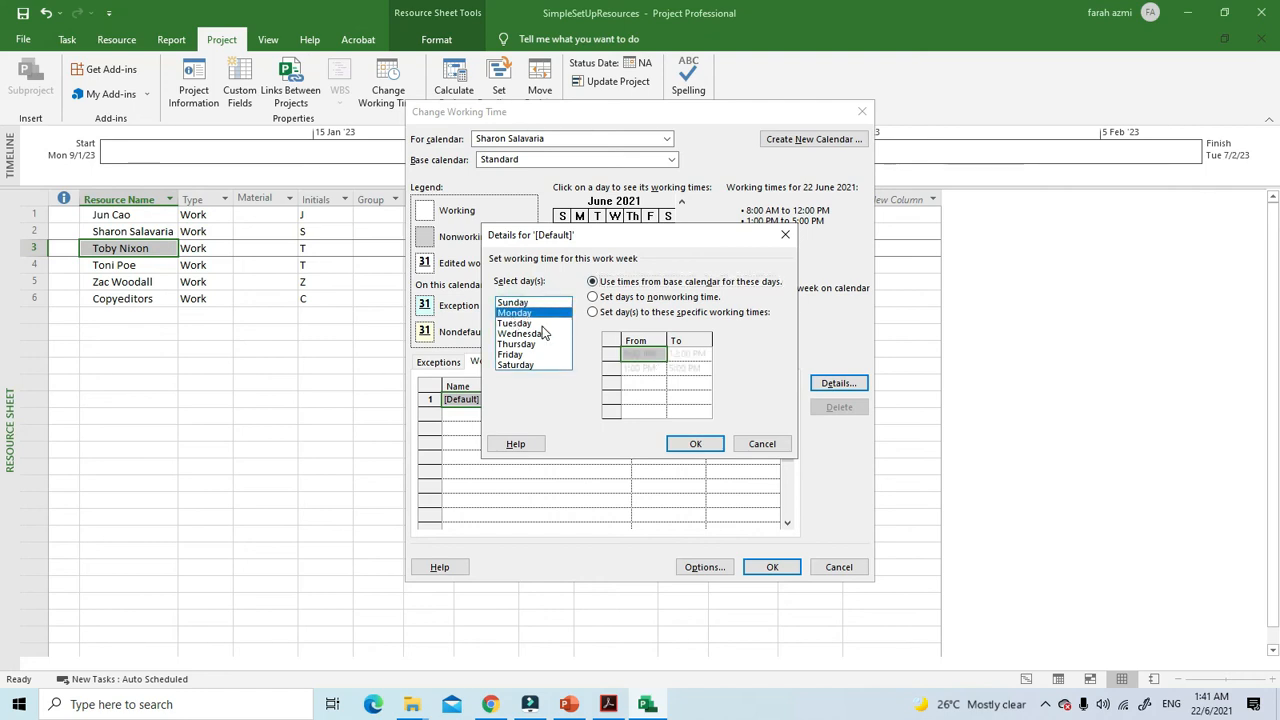
left_click(541, 325)
left_click(535, 334)
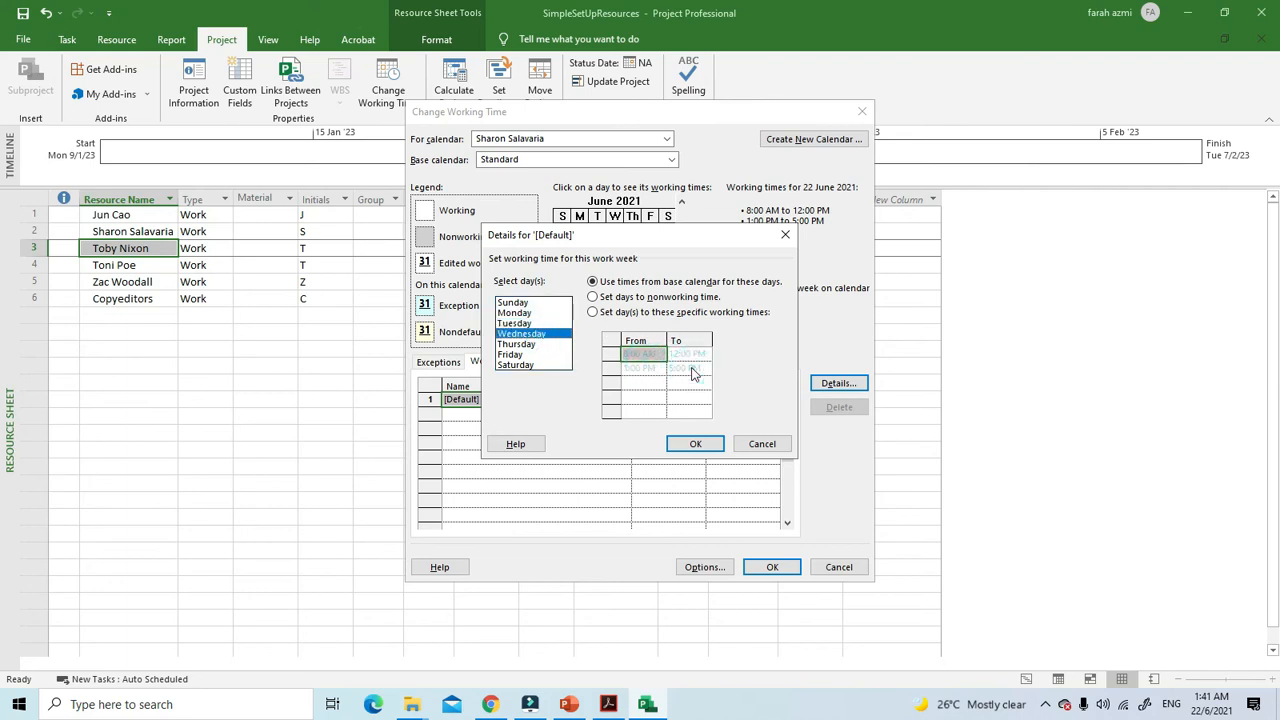
left_click(700, 443)
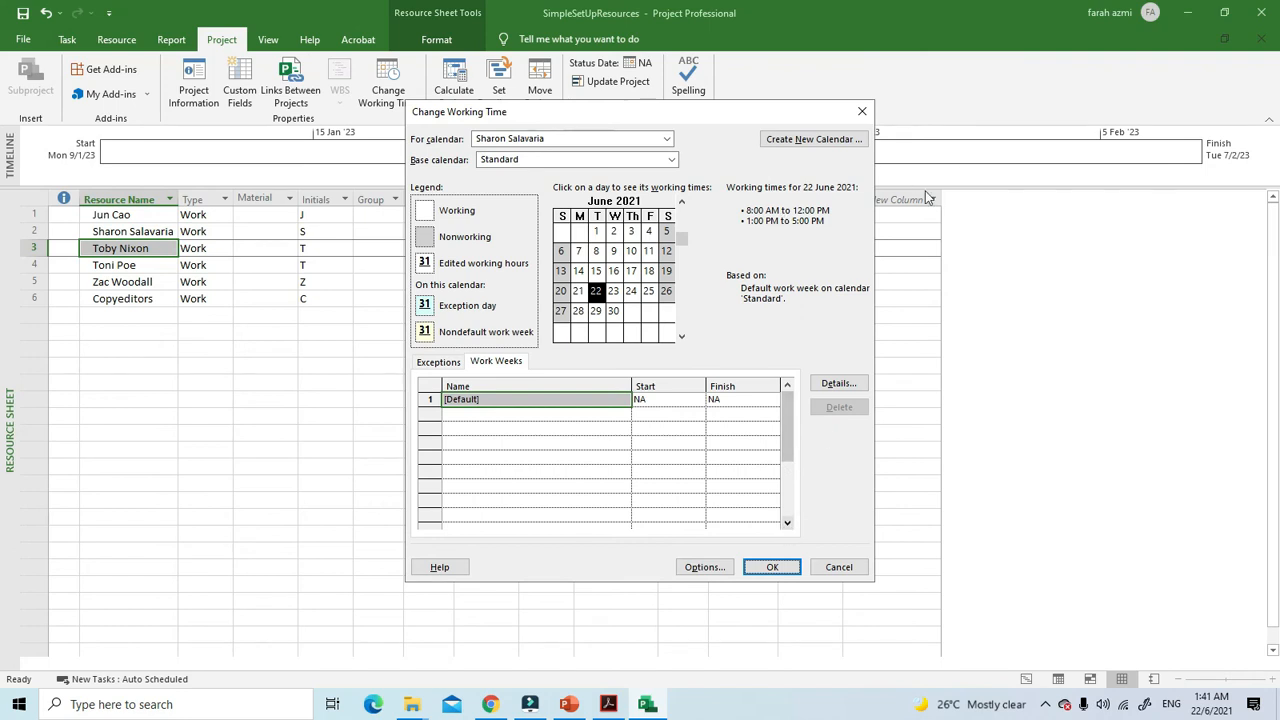
left_click(866, 108)
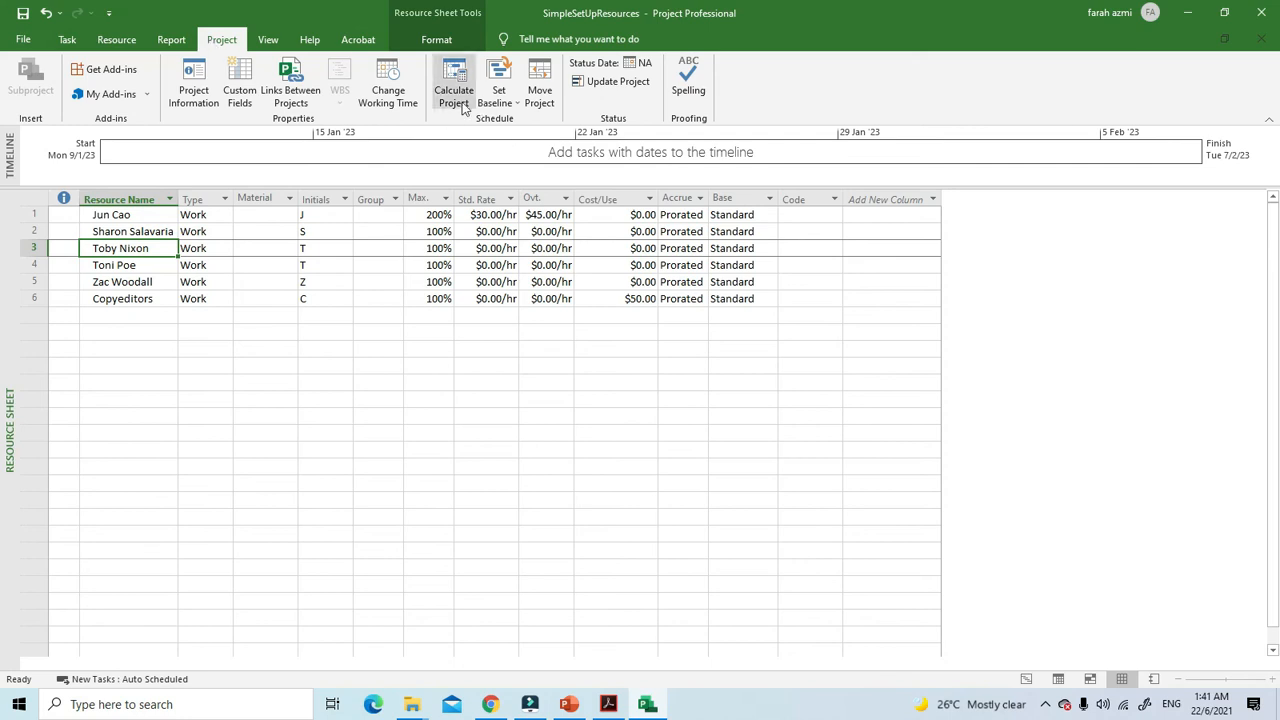
Step: Bring up the row 4 resource's working time calendar and show the base calendars available for it
left_click(388, 88)
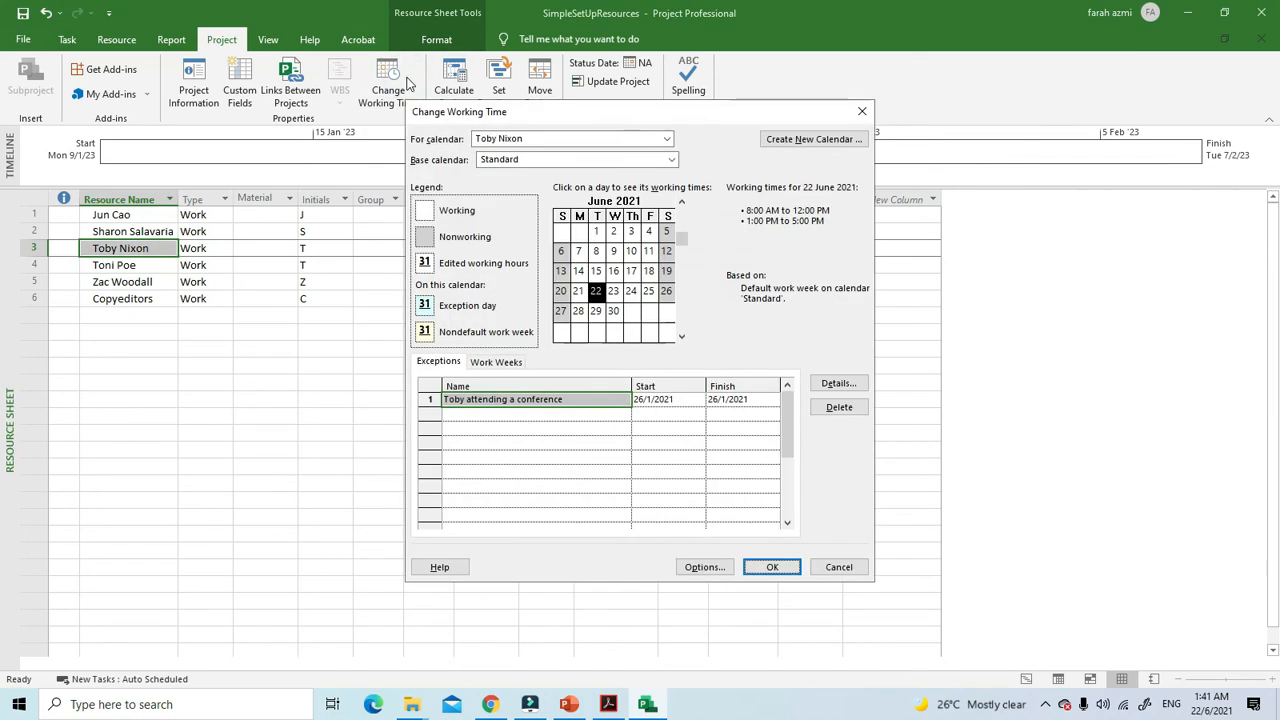
left_click(643, 138)
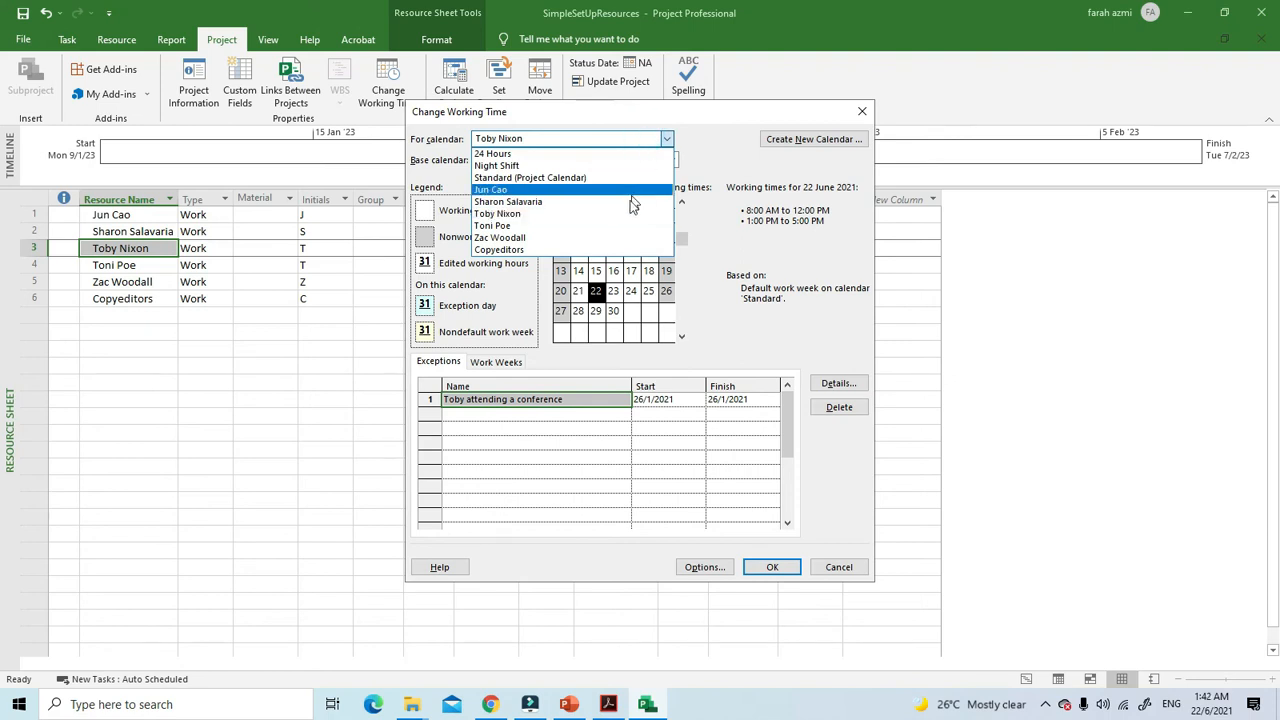
left_click(562, 228)
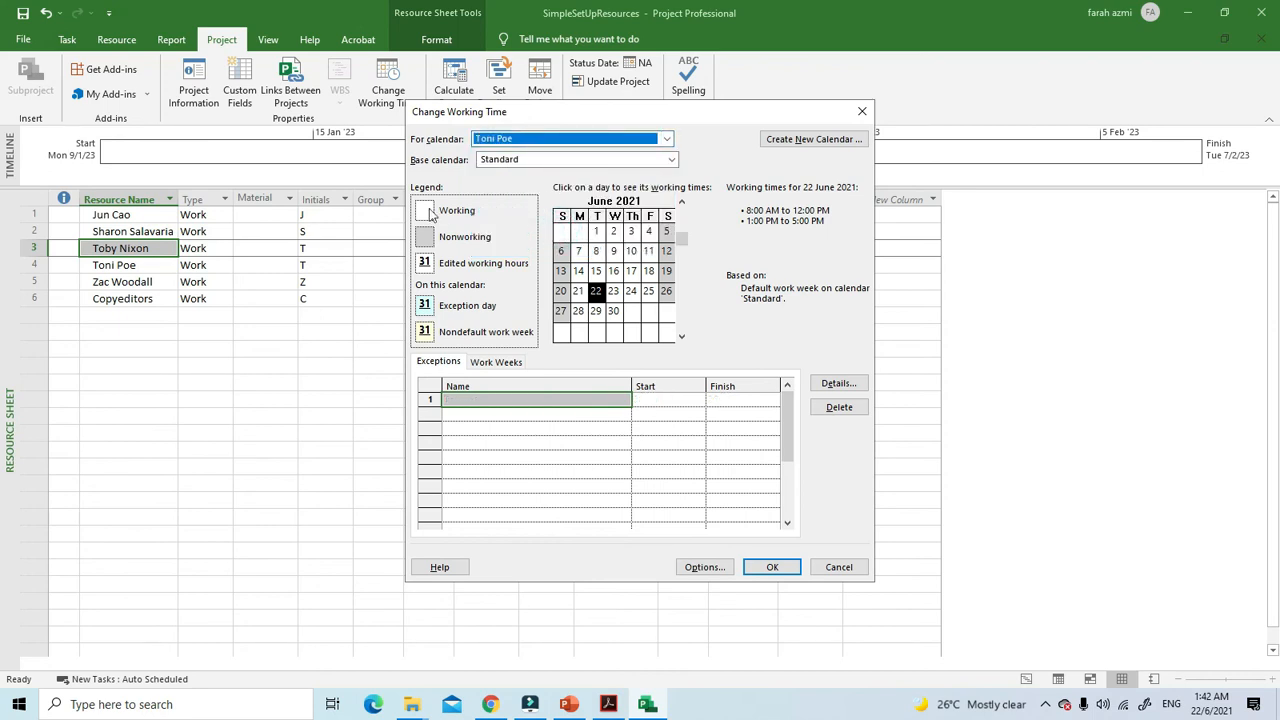
left_click(669, 162)
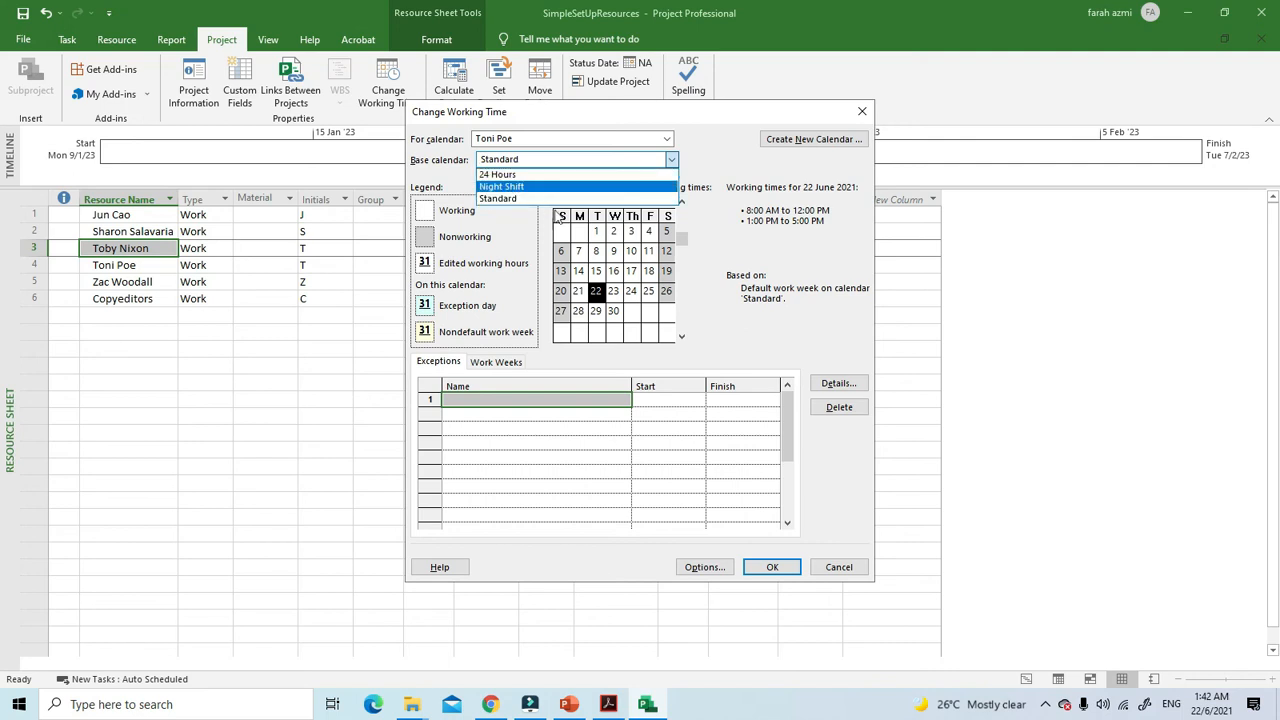
Step: Switch to the MODULE 4 - MS PROJECT 2019 PDF in Adobe Acrobat and read up to the slide on assigning a different base calendar
left_click(610, 705)
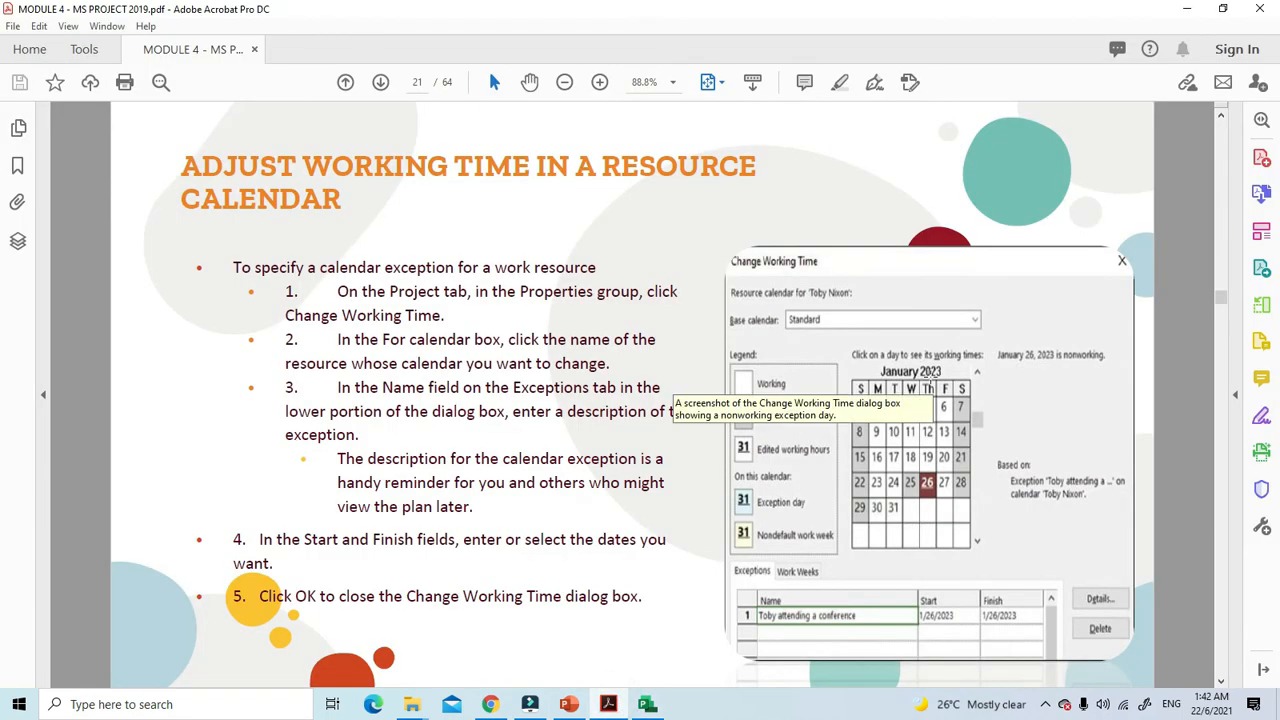
scroll(930, 375, "down", 2)
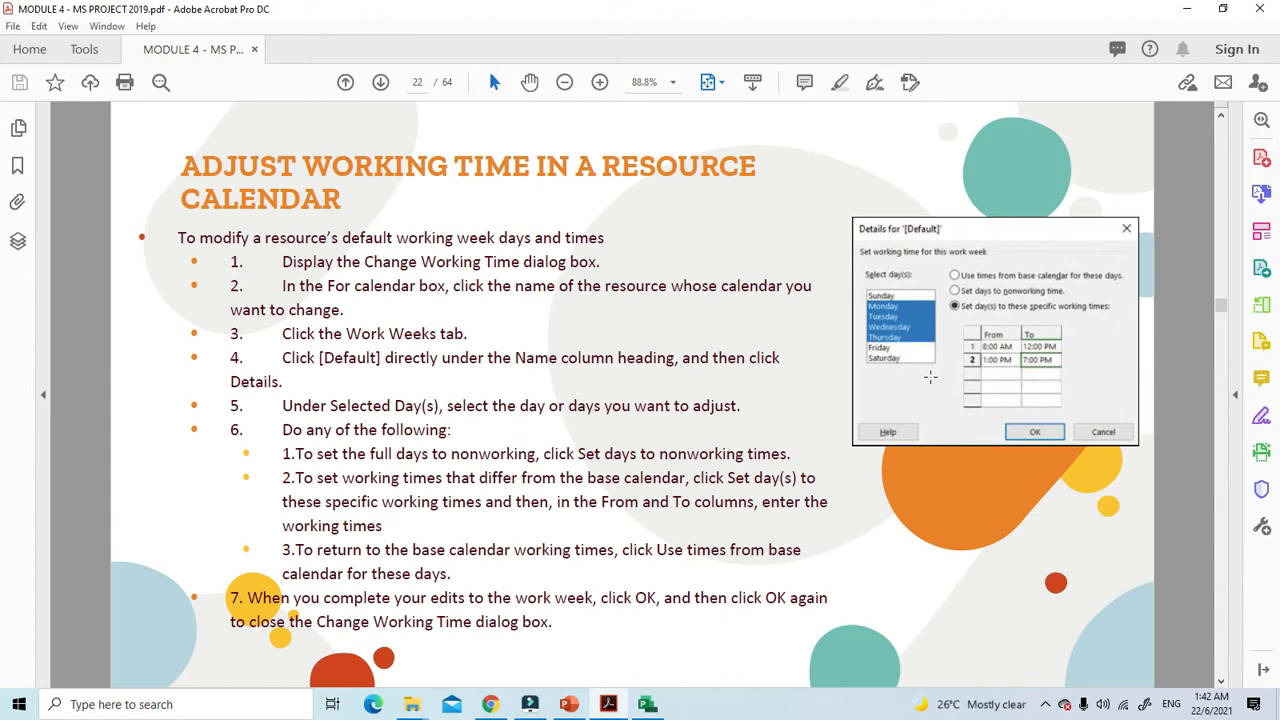
scroll(930, 376, "down", 2)
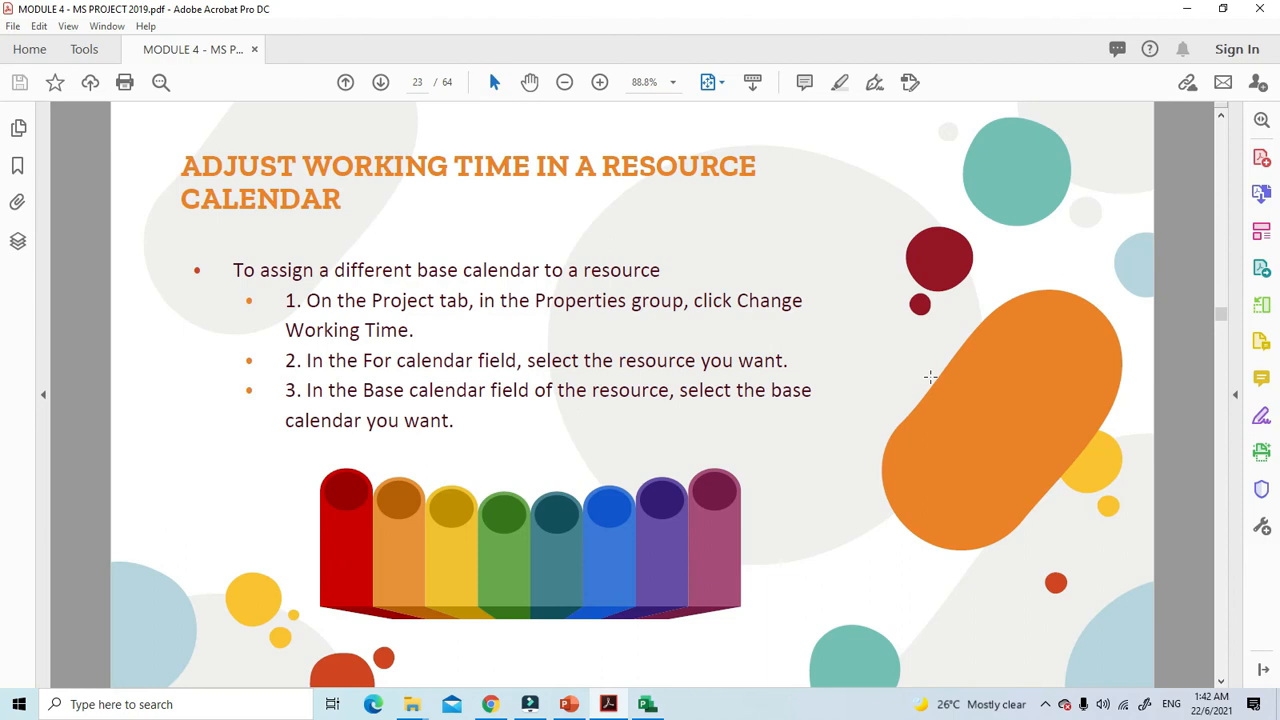
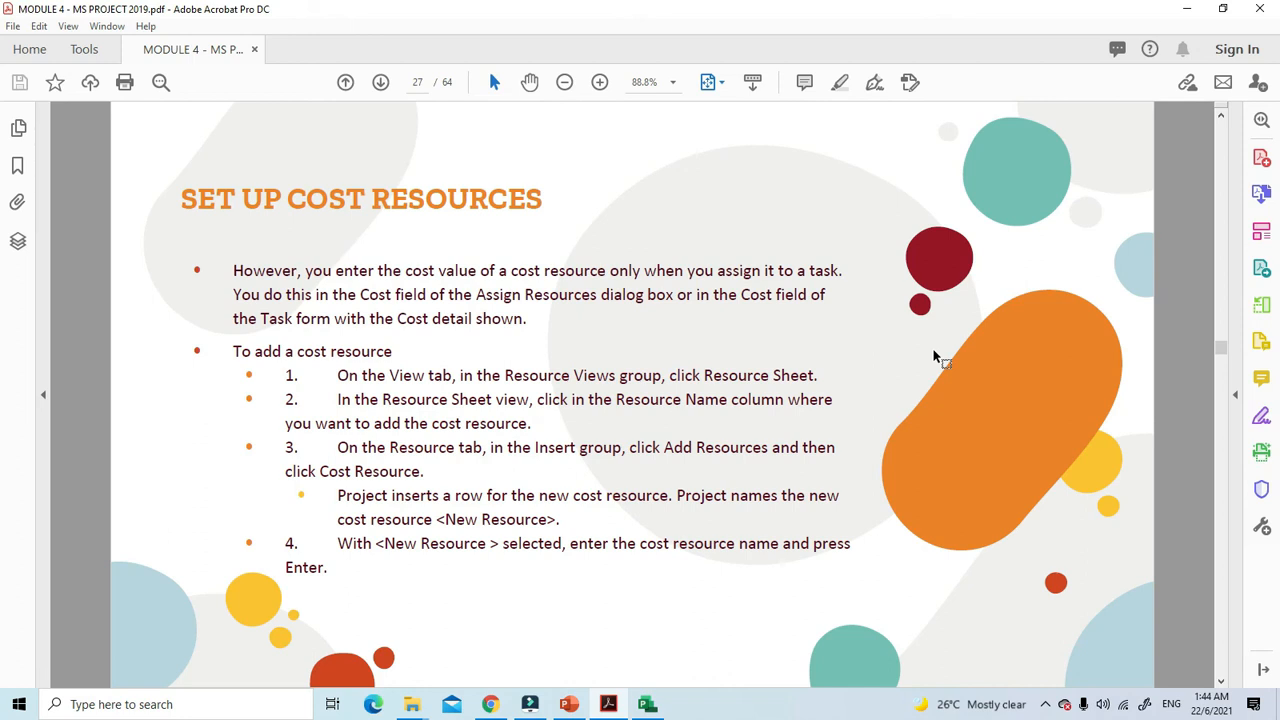
Step: Switch back to Project, close the working time settings without saving and view the plan's Gantt Chart
left_click(647, 704)
left_click(862, 111)
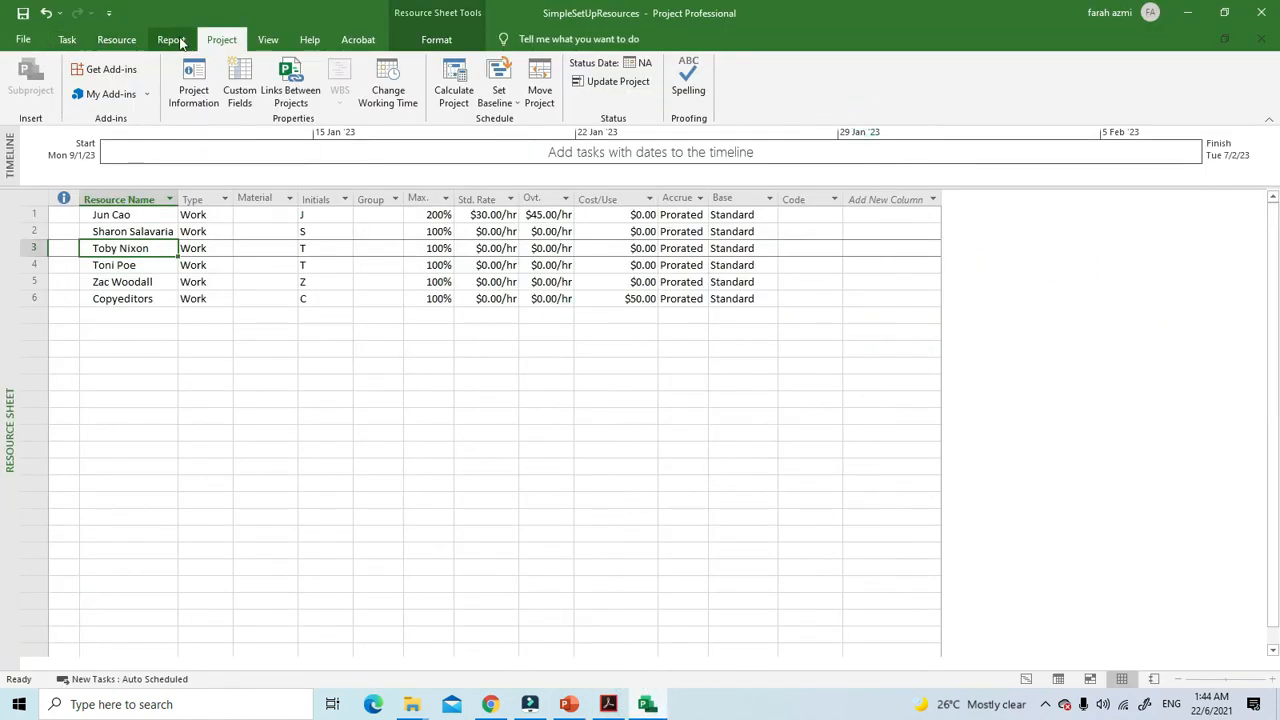
left_click(66, 39)
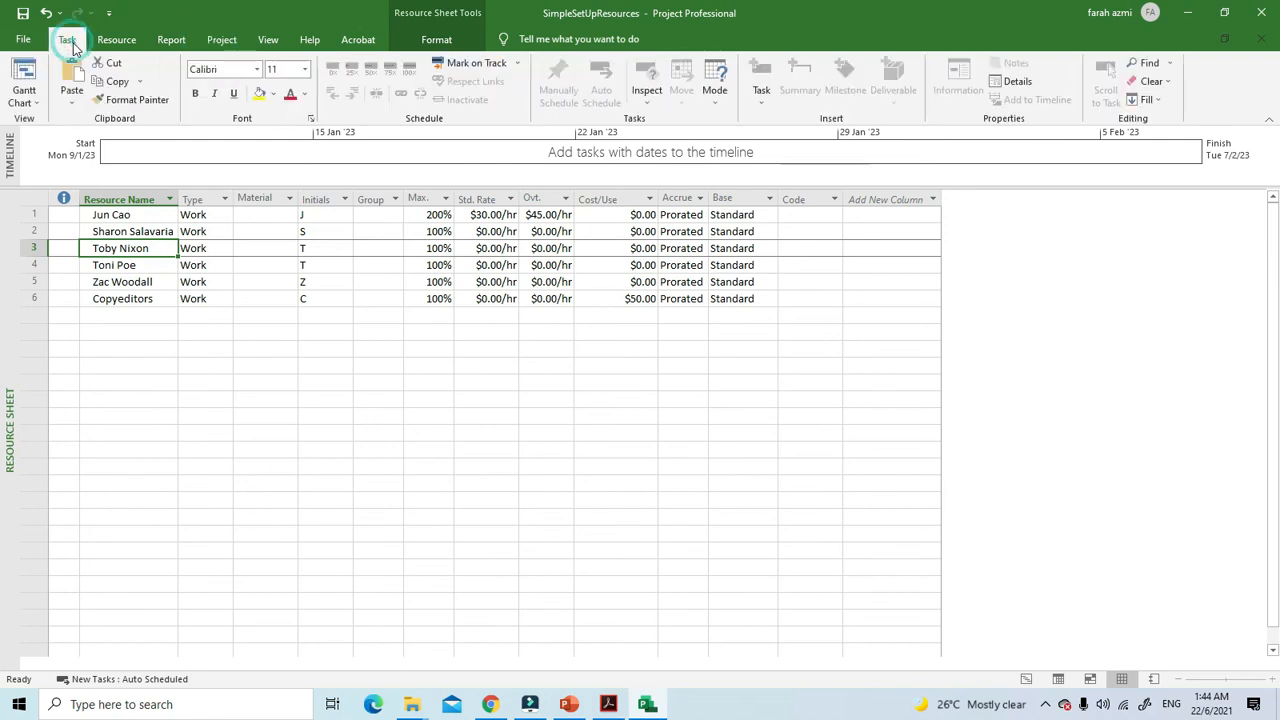
left_click(24, 76)
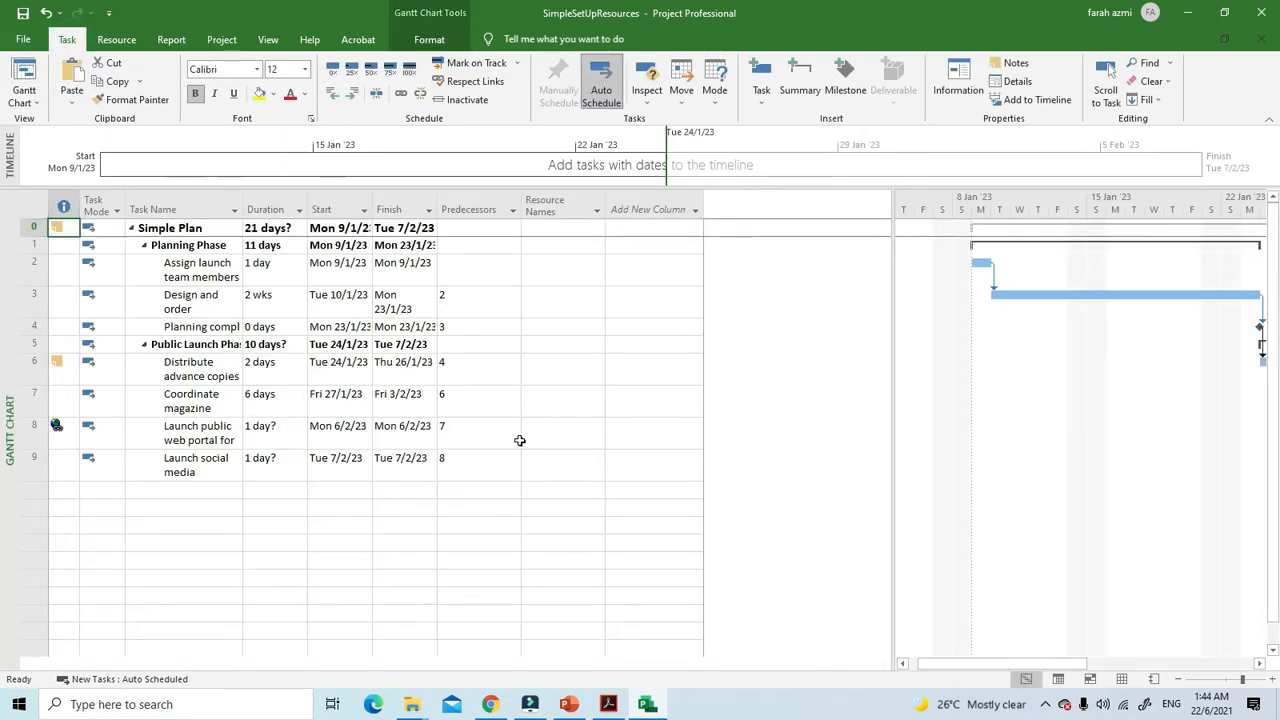
Step: Display the Resource Sheet and insert a new cost resource above the first resource
left_click(258, 45)
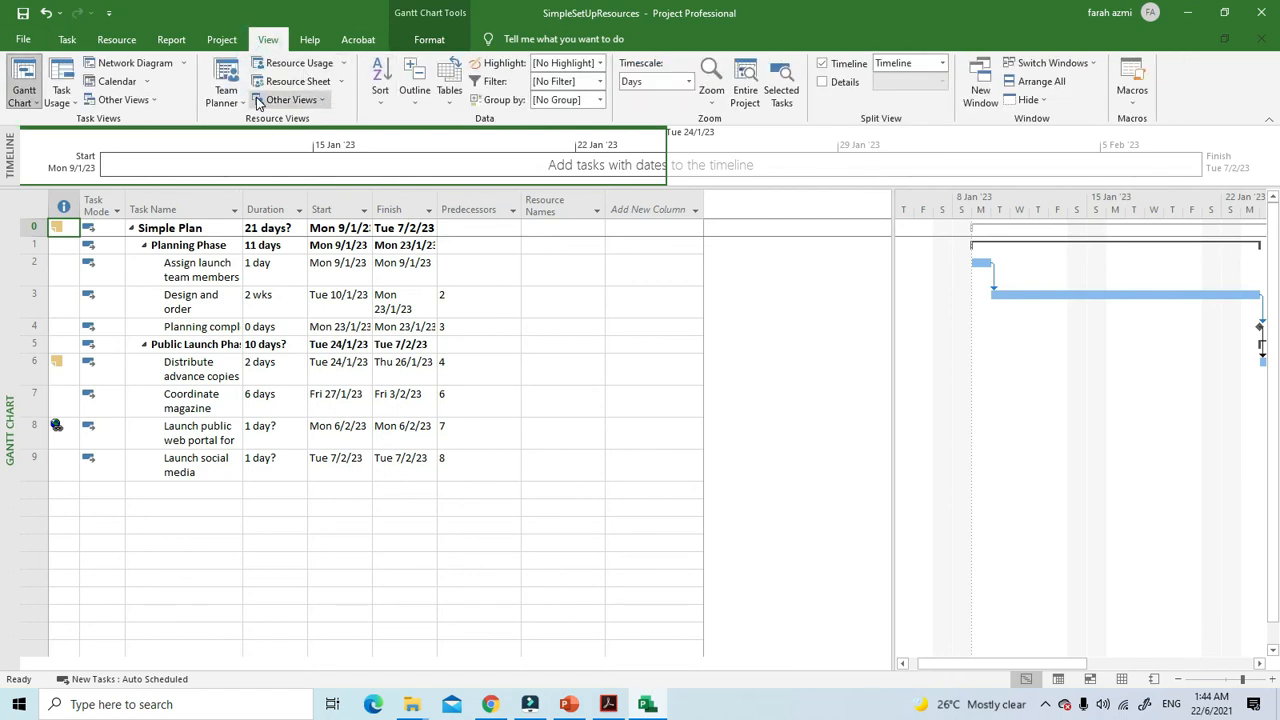
left_click(297, 81)
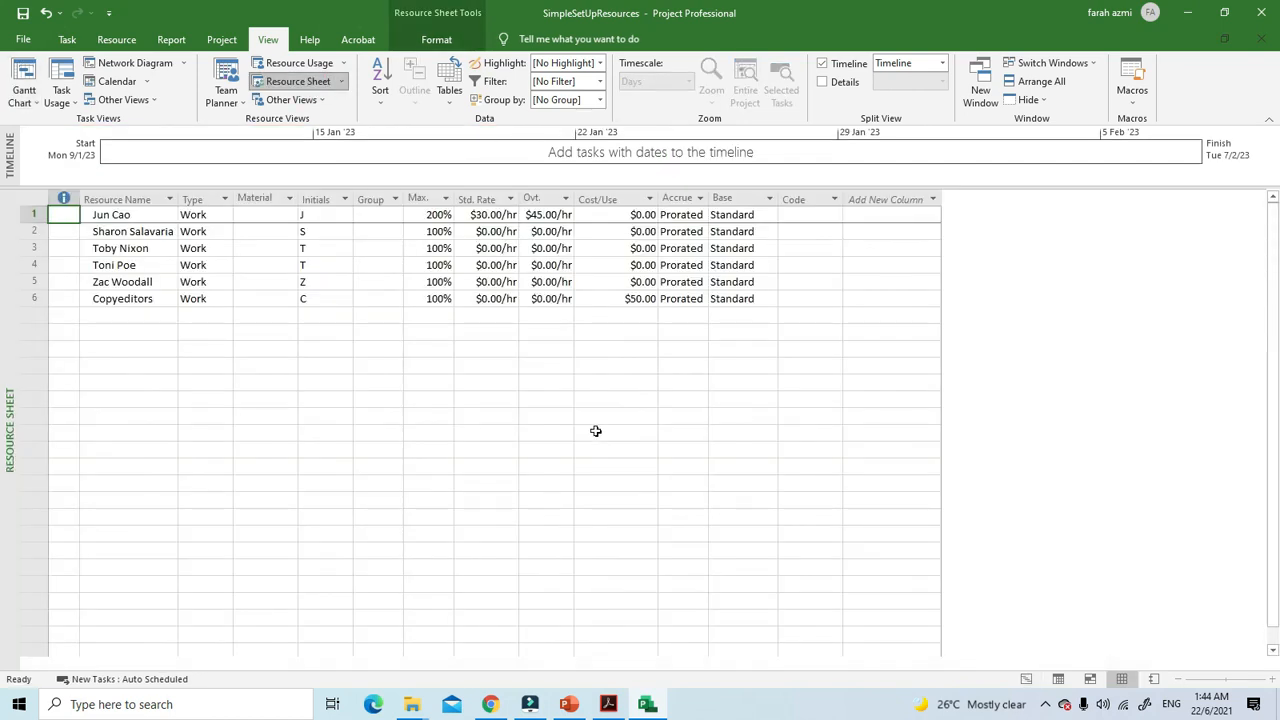
left_click(151, 216)
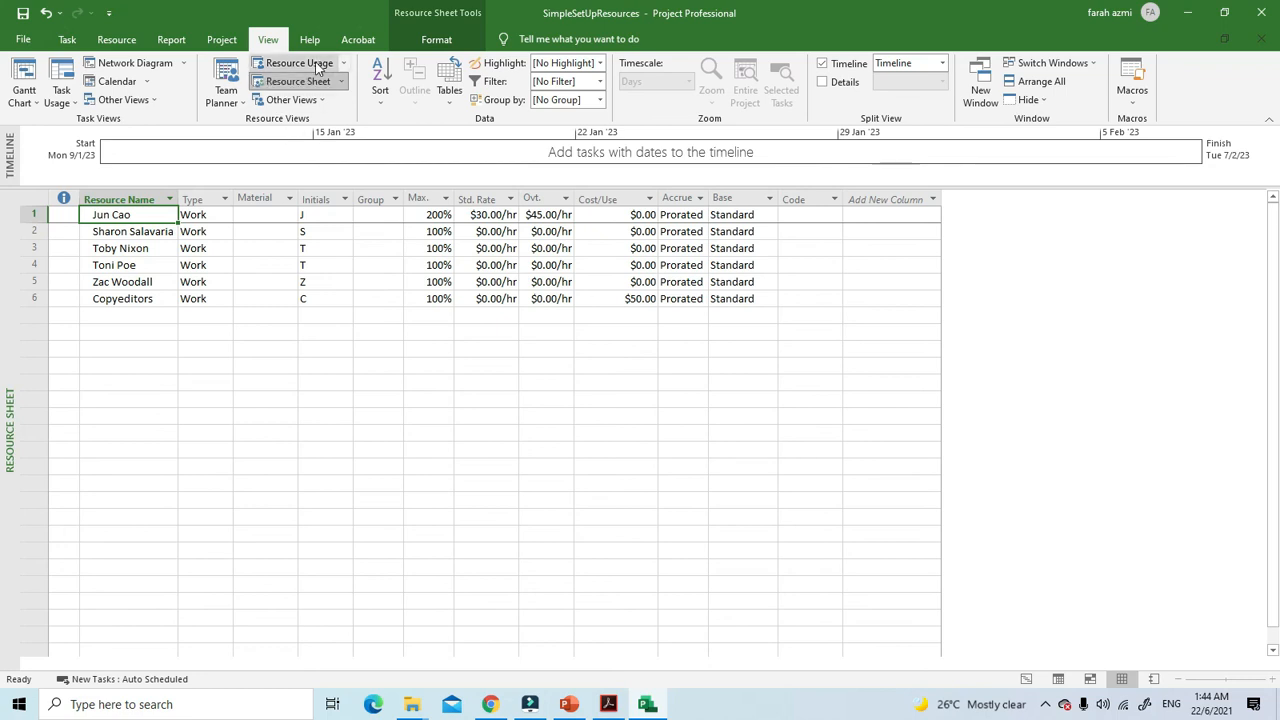
left_click(128, 42)
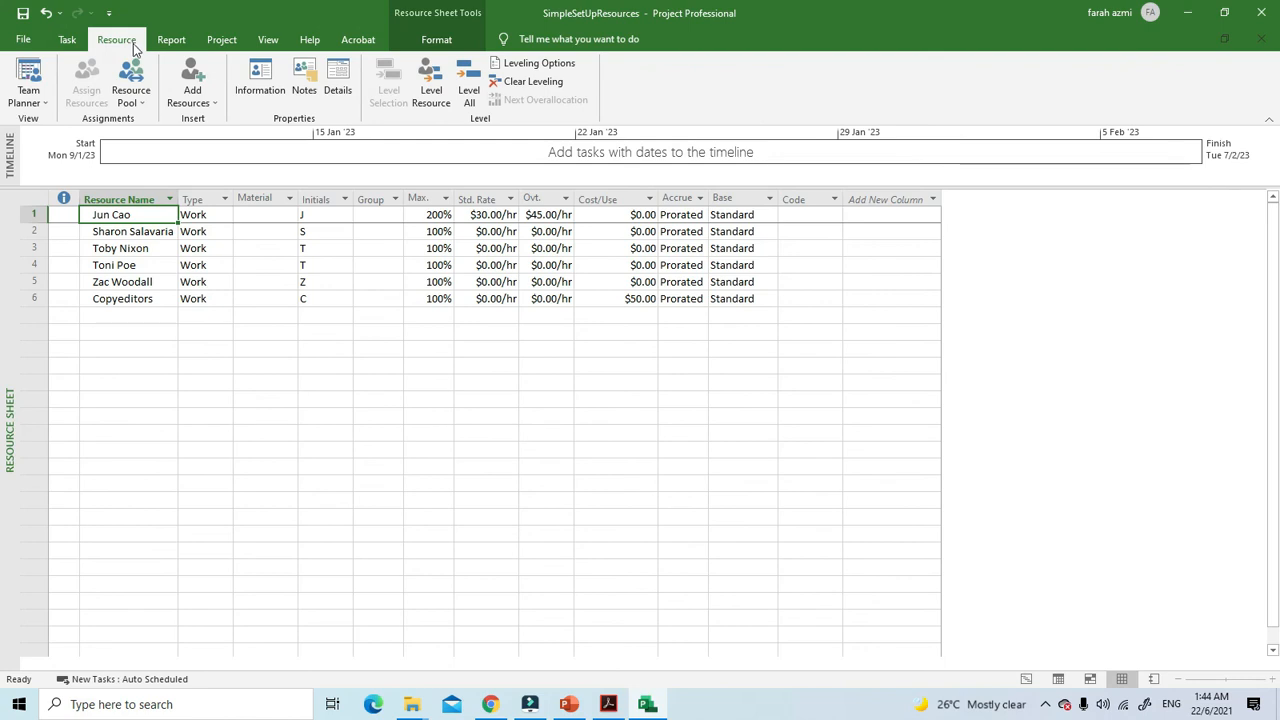
left_click(211, 104)
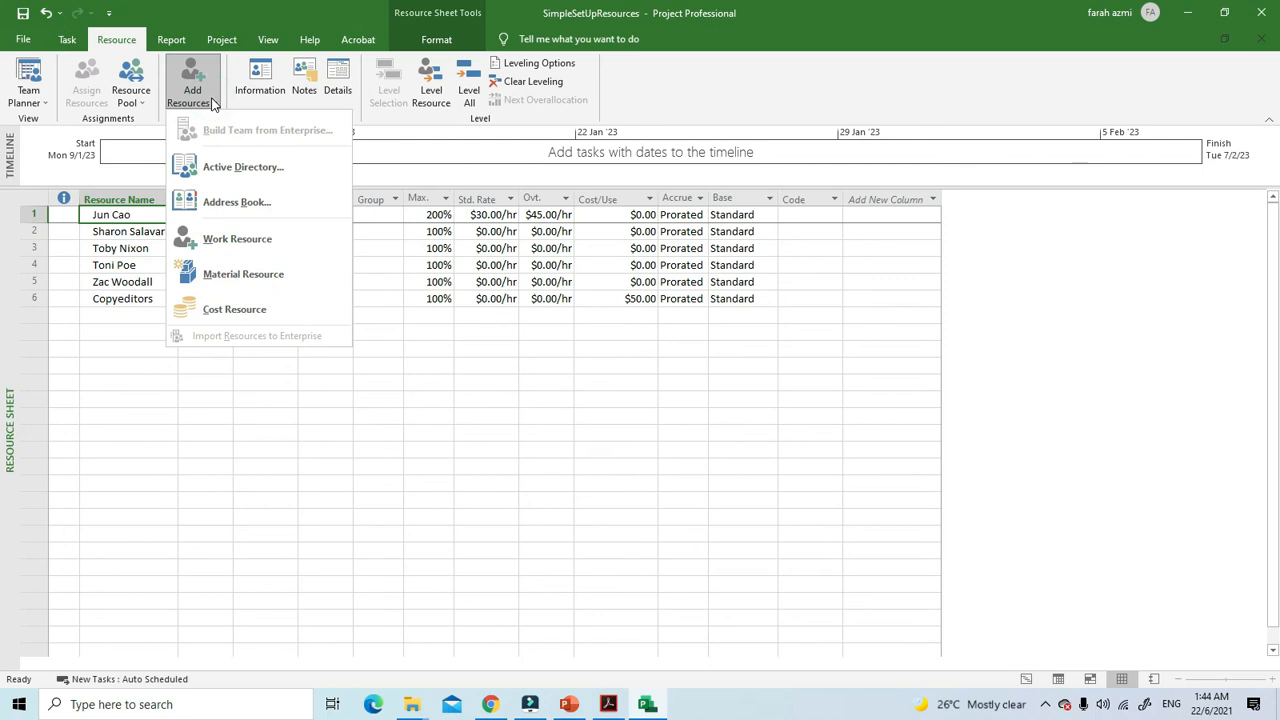
left_click(262, 308)
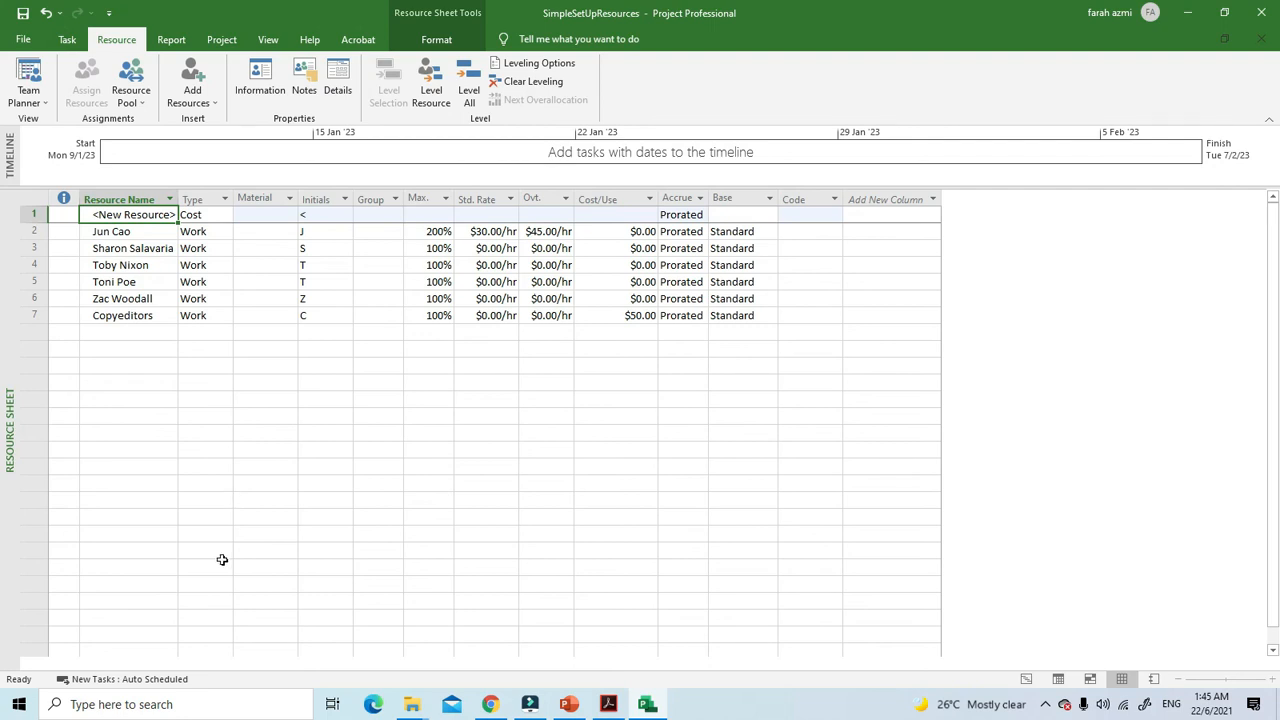
left_click(132, 231)
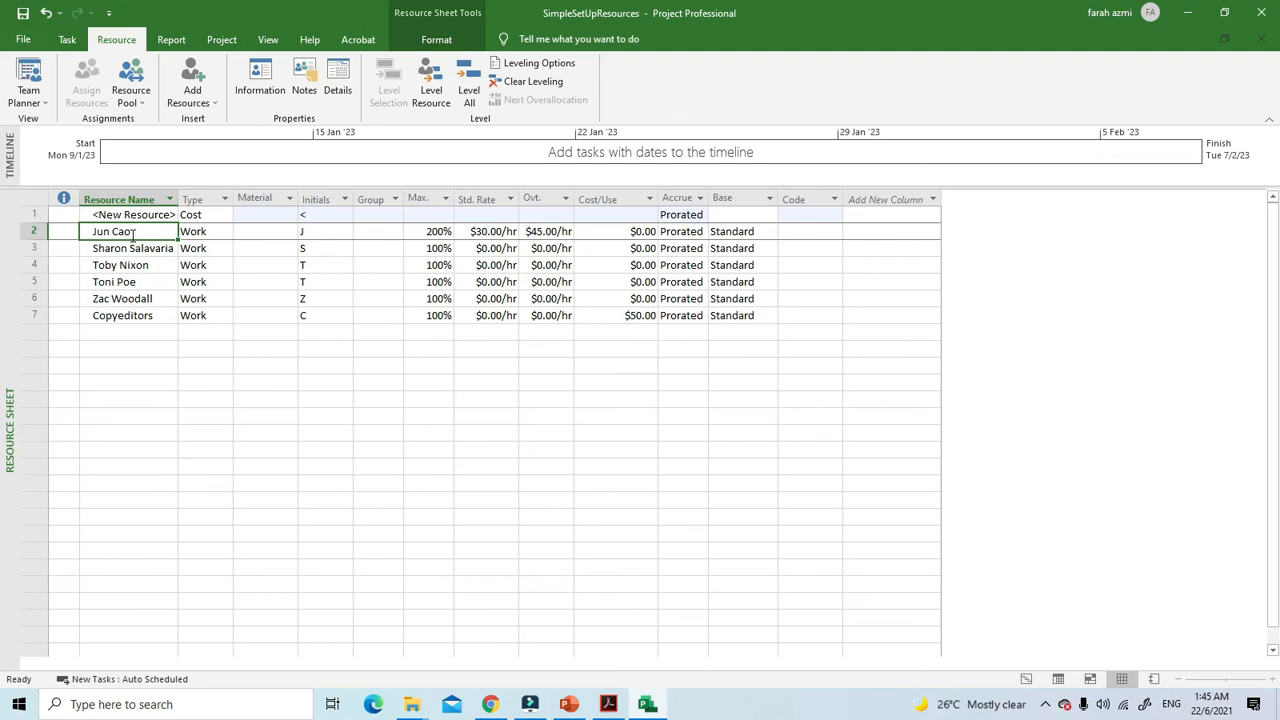
left_click(185, 265)
left_click(141, 215)
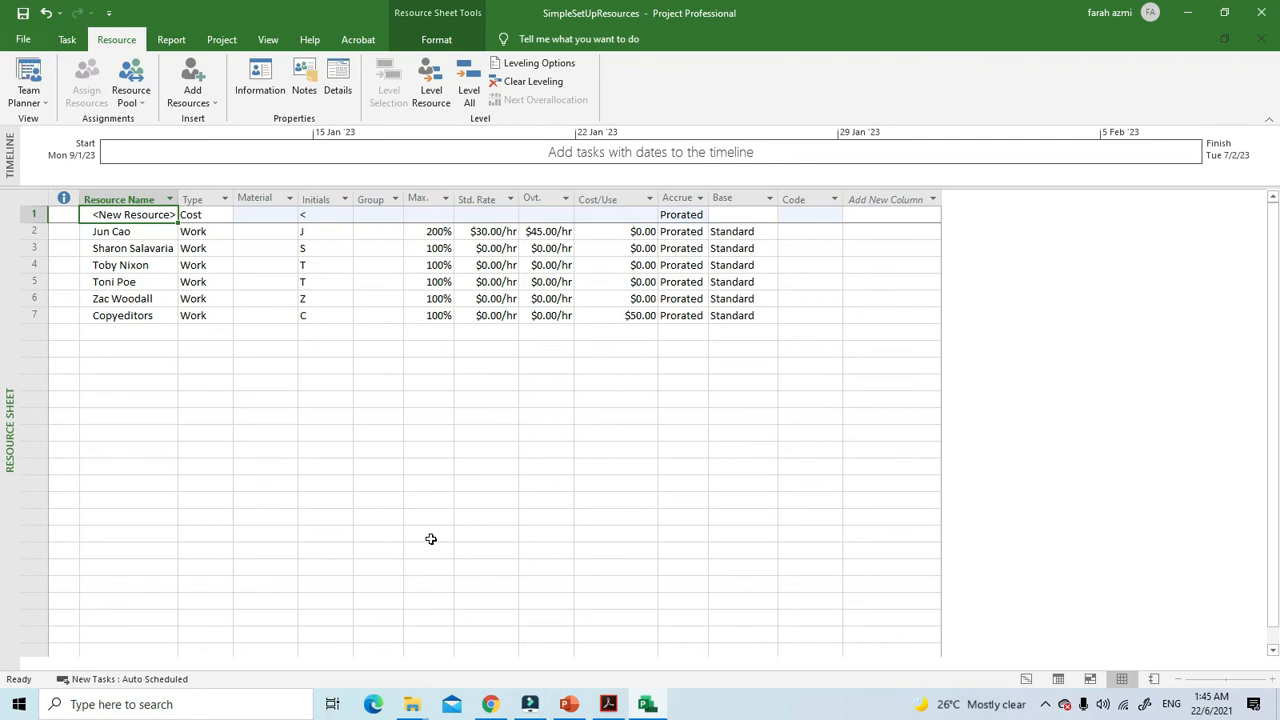
Step: Read the PDF slides on documenting resources by using notes in Adobe Acrobat and return to Project
left_click(608, 704)
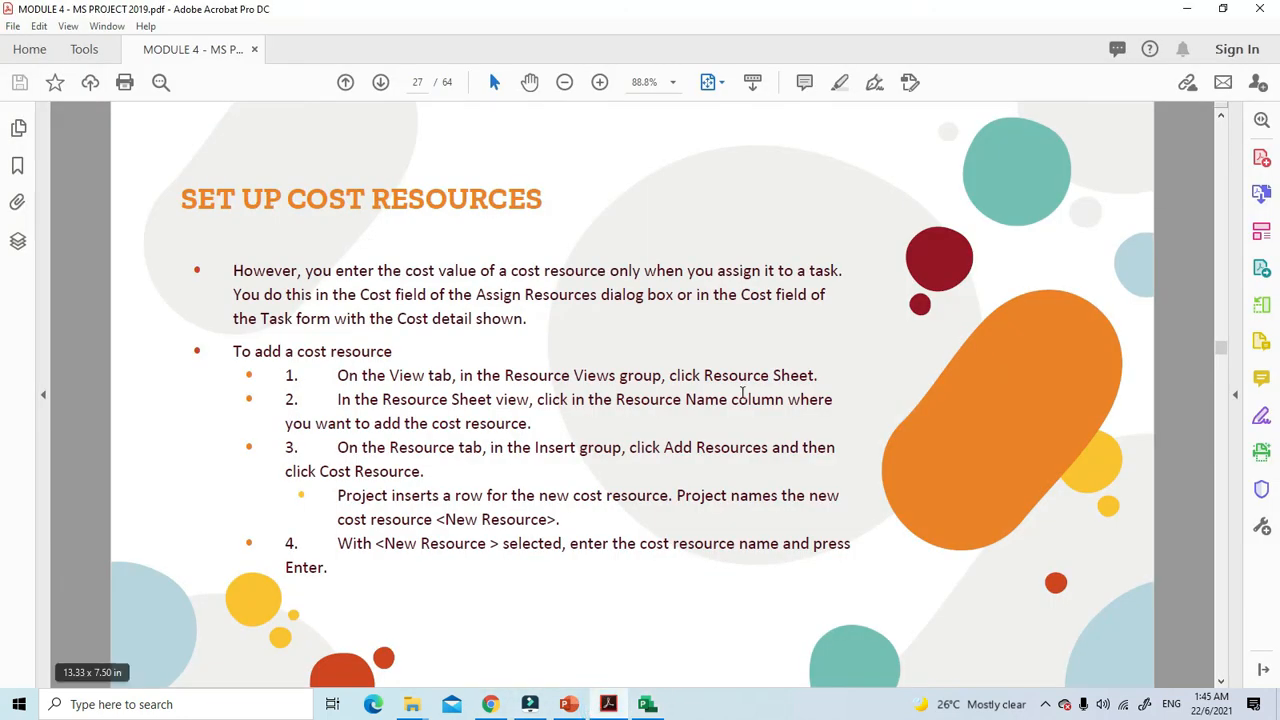
scroll(750, 470, "down", 1)
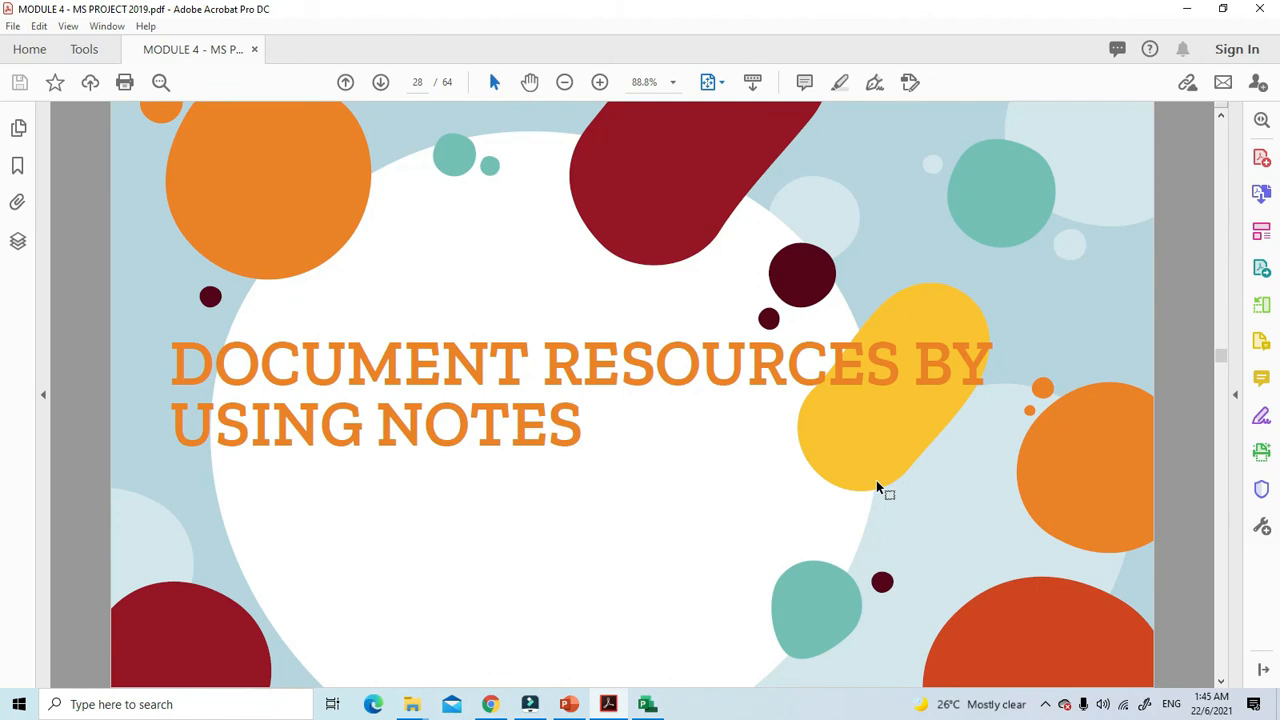
scroll(878, 488, "down", 1)
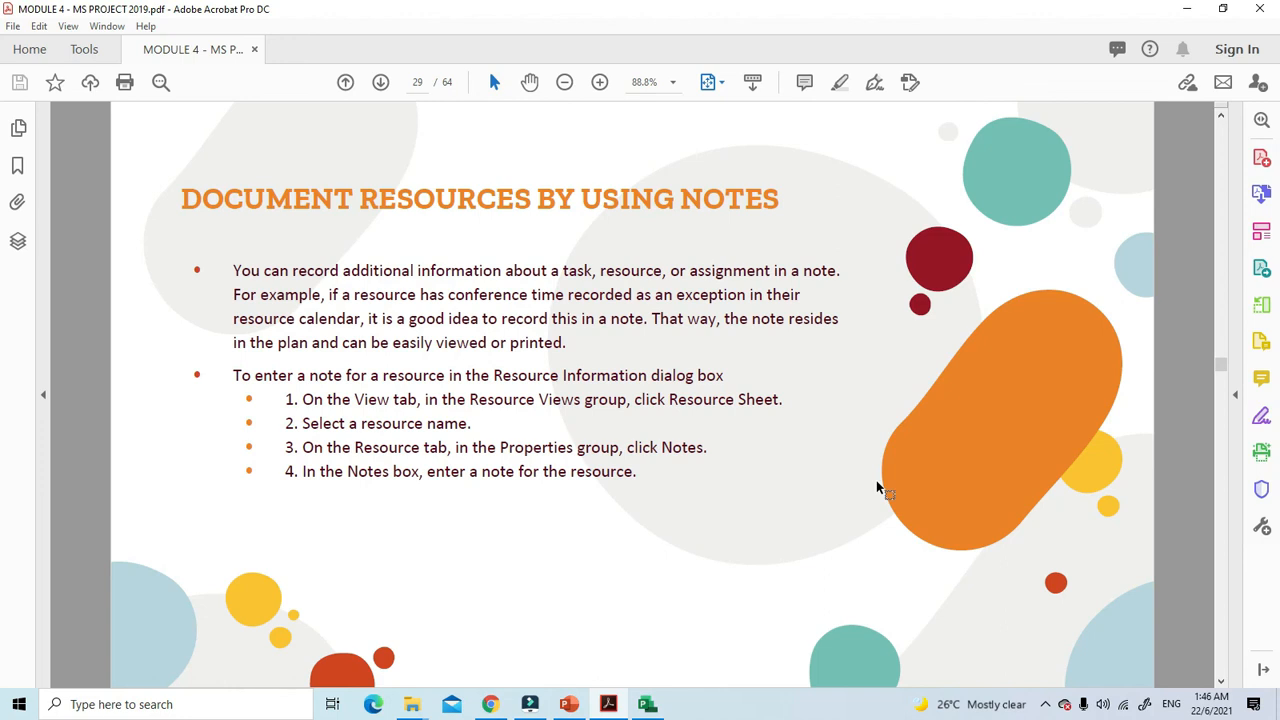
left_click(647, 704)
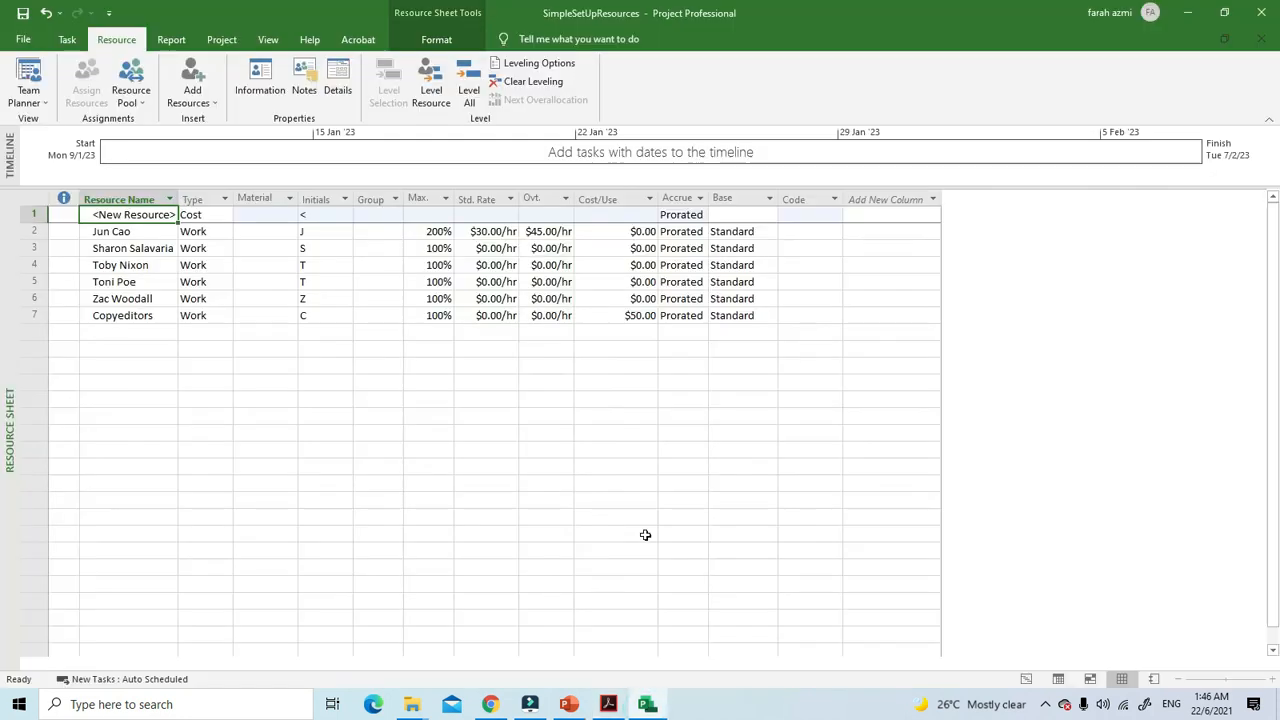
Step: View the plan's Gantt Chart and return to the Resource Sheet
left_click(67, 39)
left_click(24, 80)
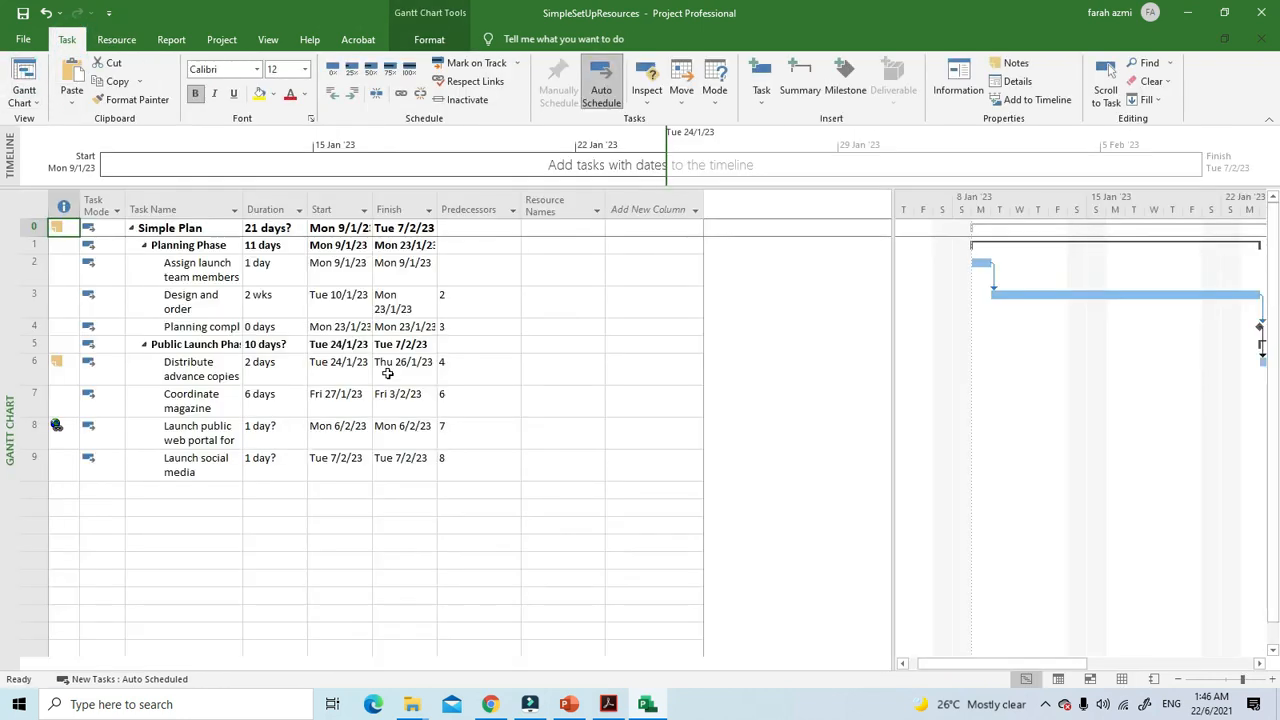
left_click(262, 40)
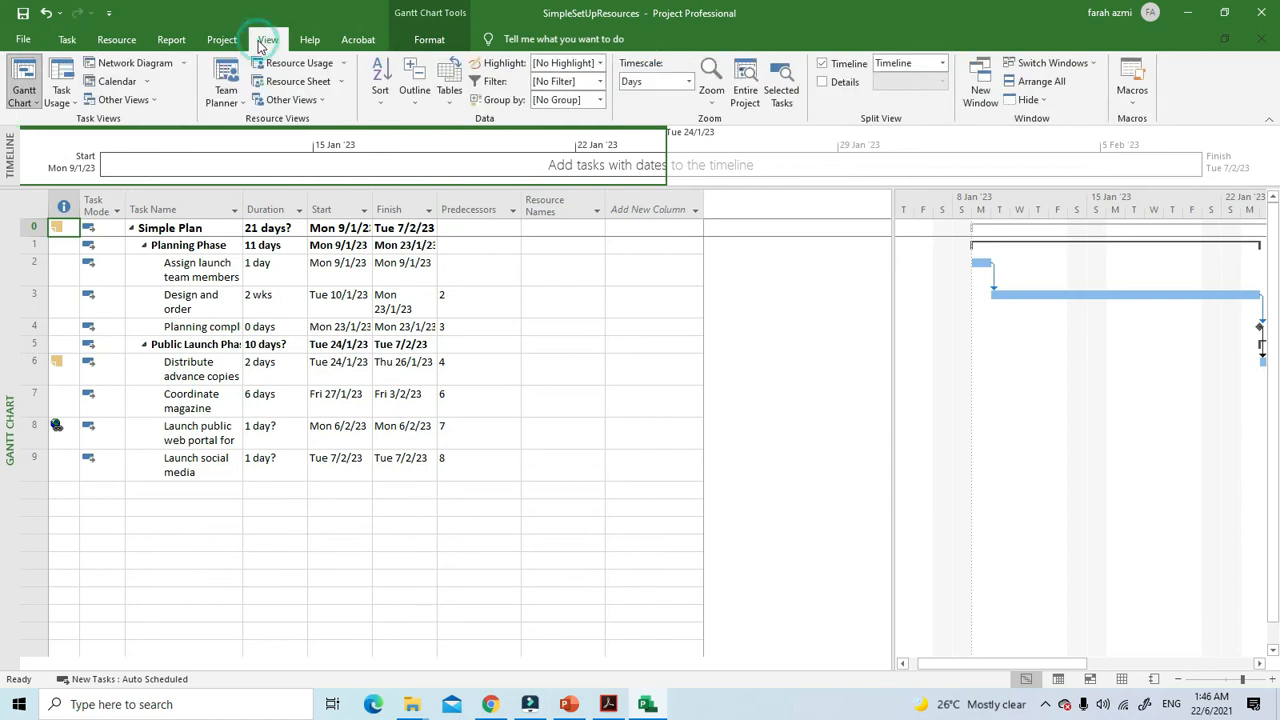
left_click(298, 81)
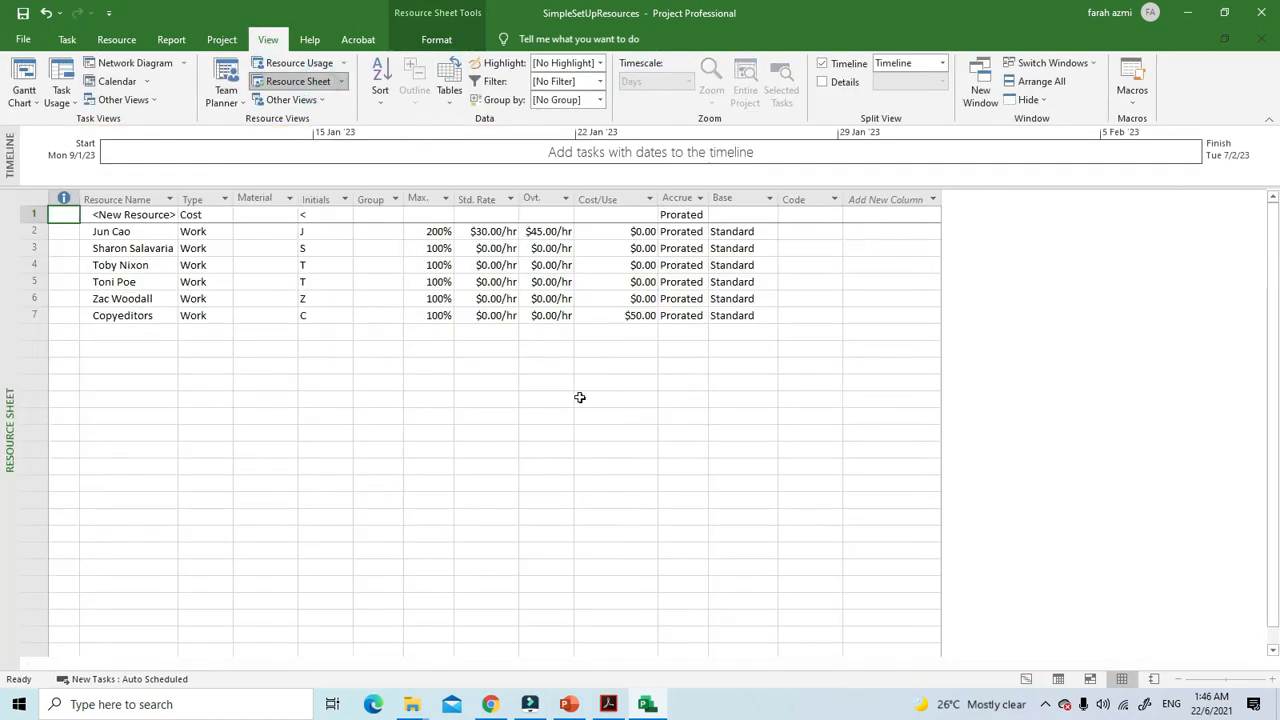
left_click(143, 236)
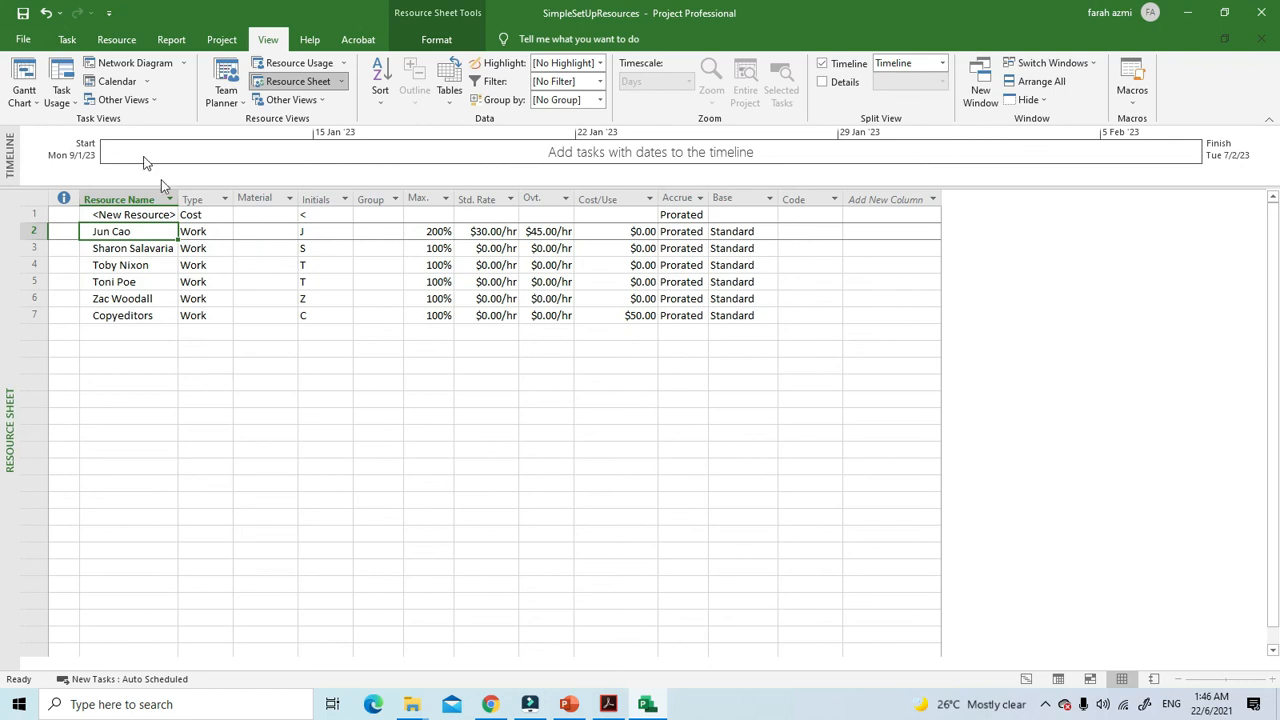
left_click(116, 39)
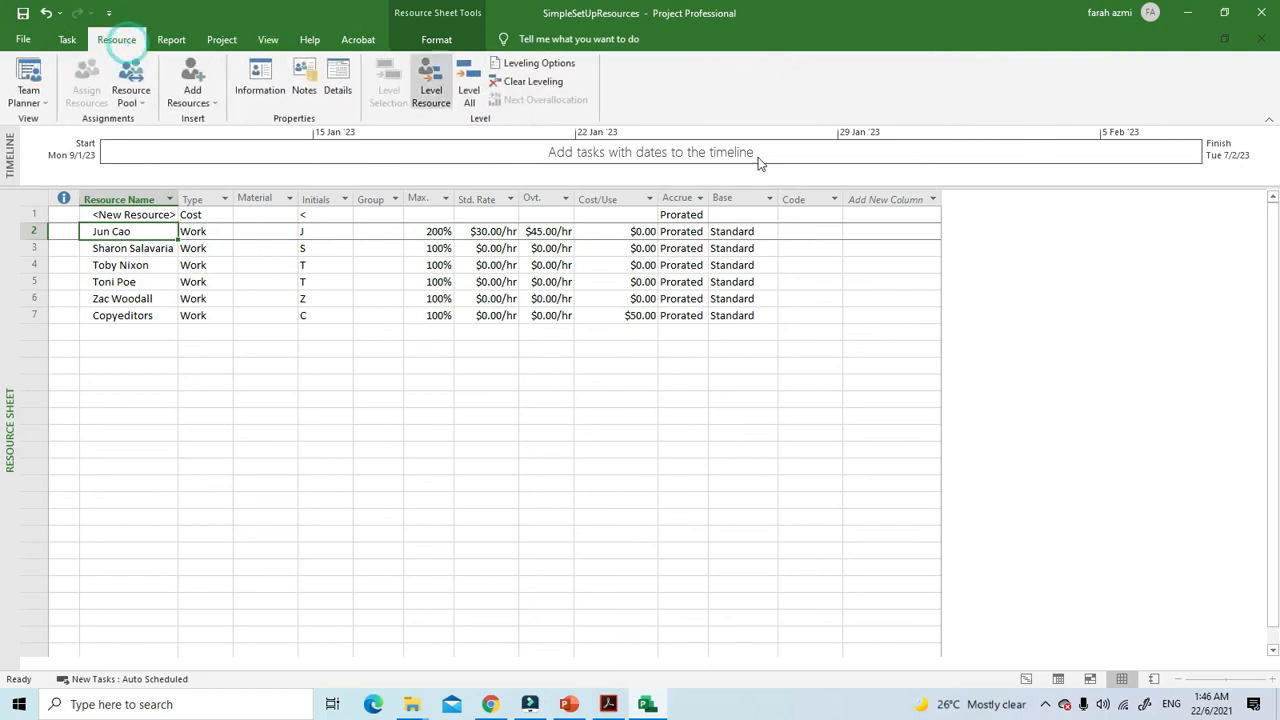
left_click(304, 84)
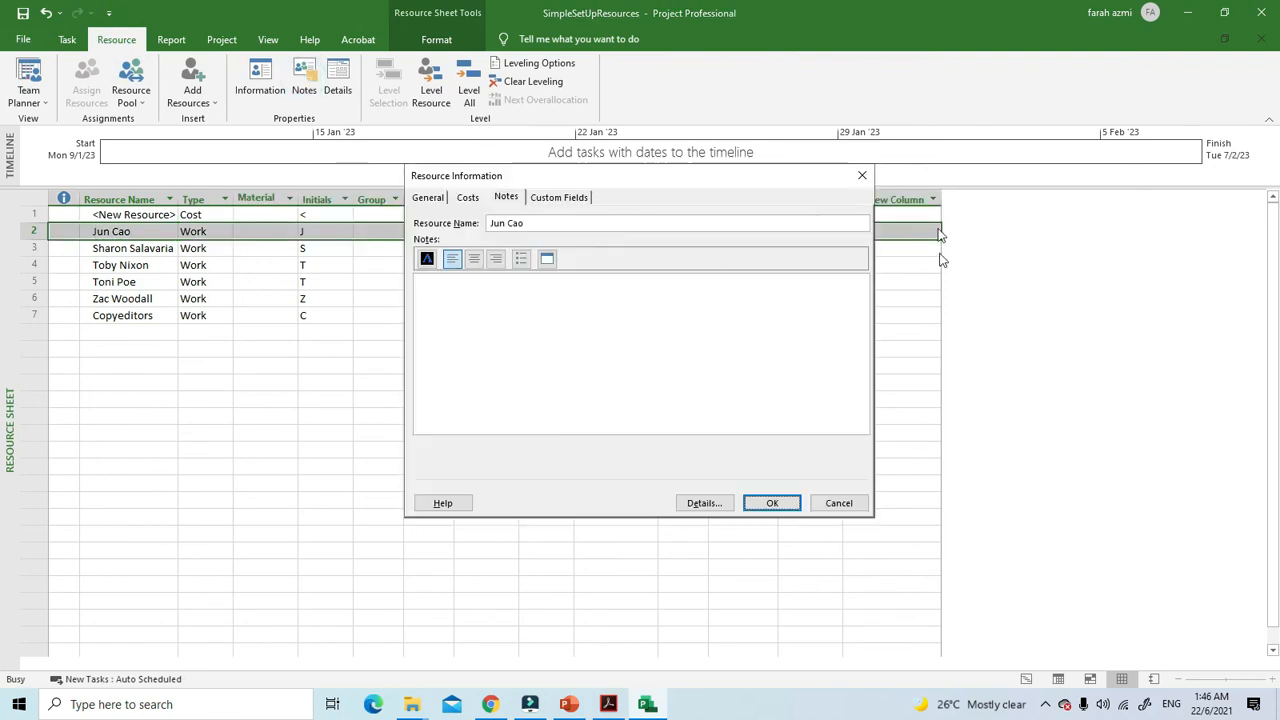
left_click(862, 175)
Step: Add a note to the resource in row 4 stating that this person will be away for conference on 26 Jan 2021
left_click(157, 265)
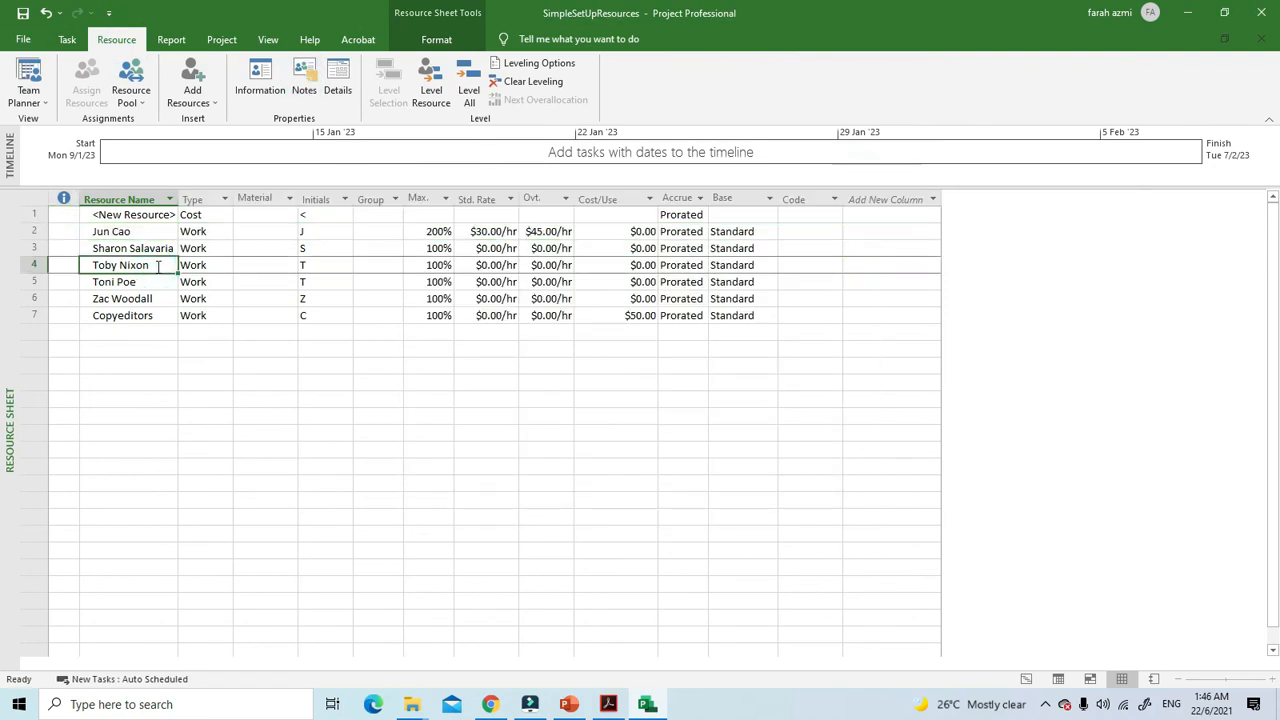
left_click(304, 84)
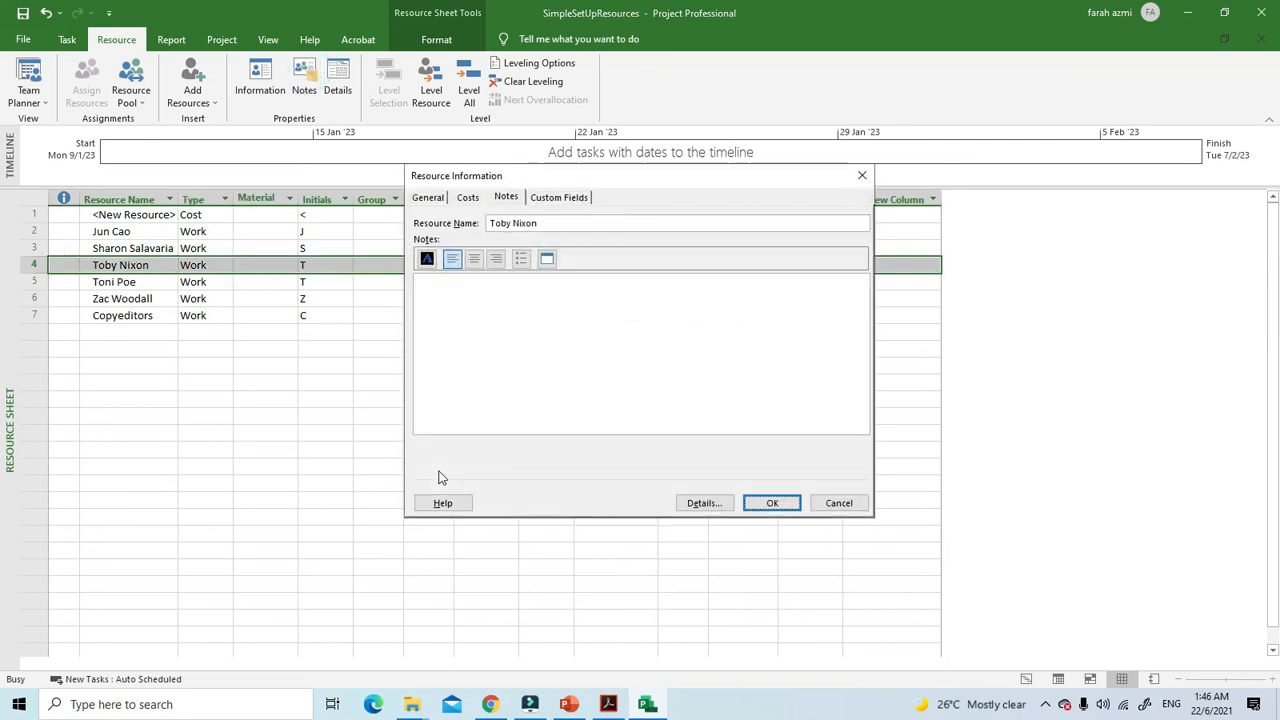
left_click(491, 391)
type("toby will ")
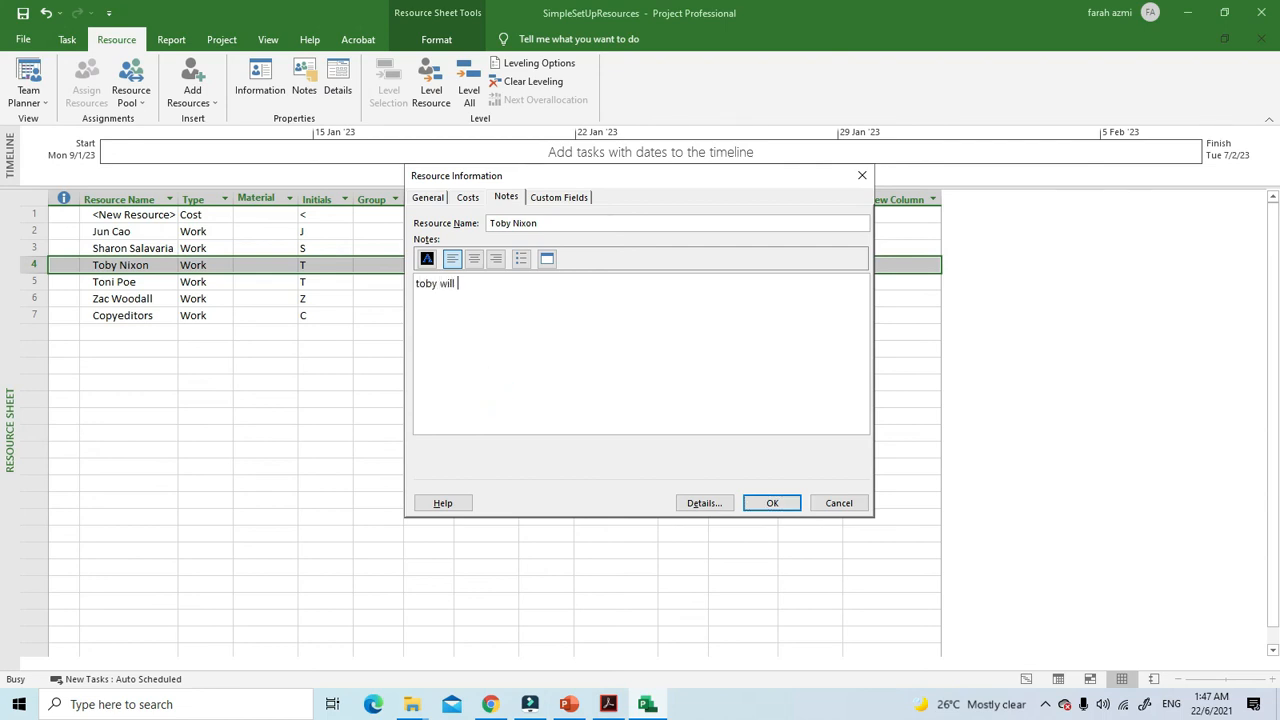
type("be away for conference on 2")
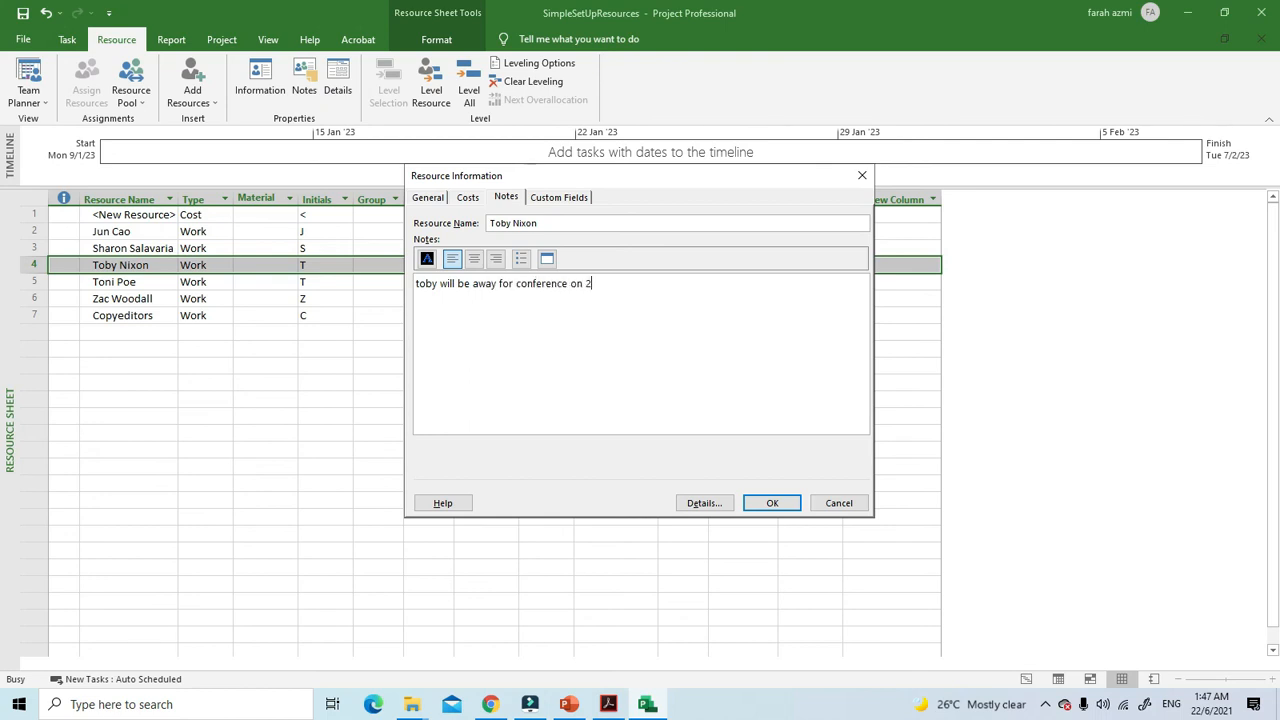
type("6 Jan 2021")
left_click(755, 508)
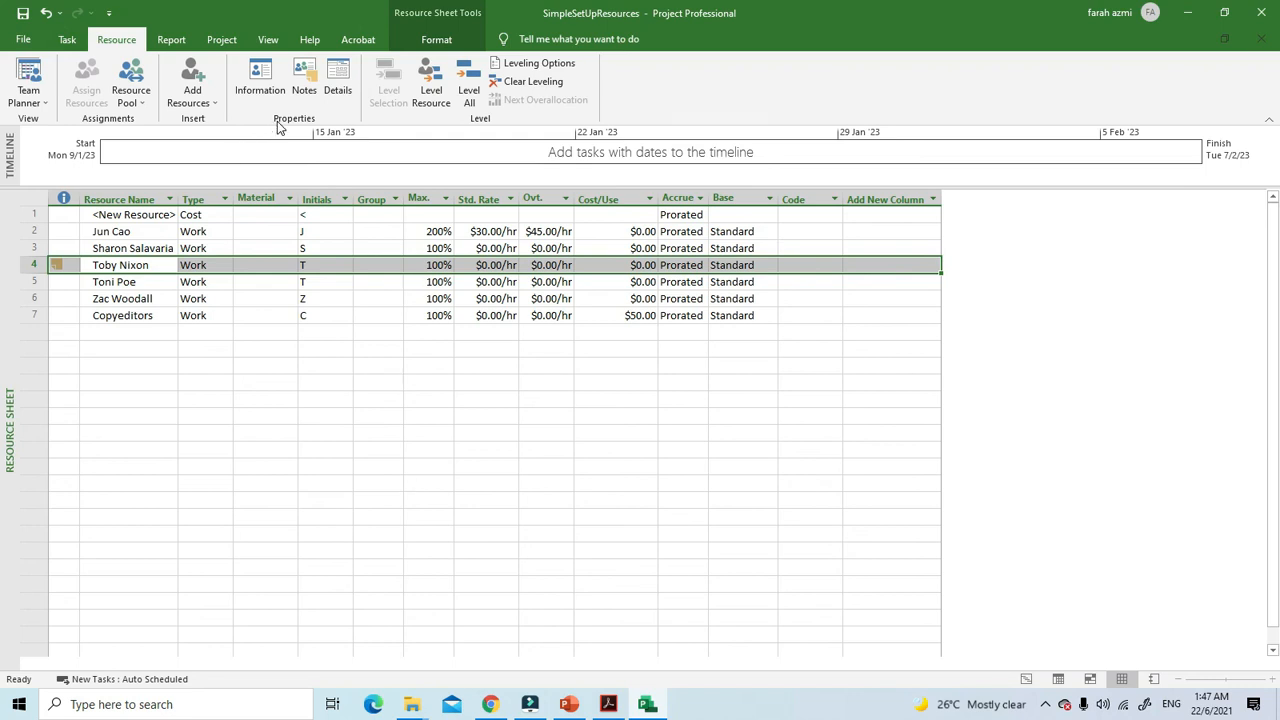
Step: Display the Resource Form details alongside the sheet and advance to the resource in row 5
left_click(338, 82)
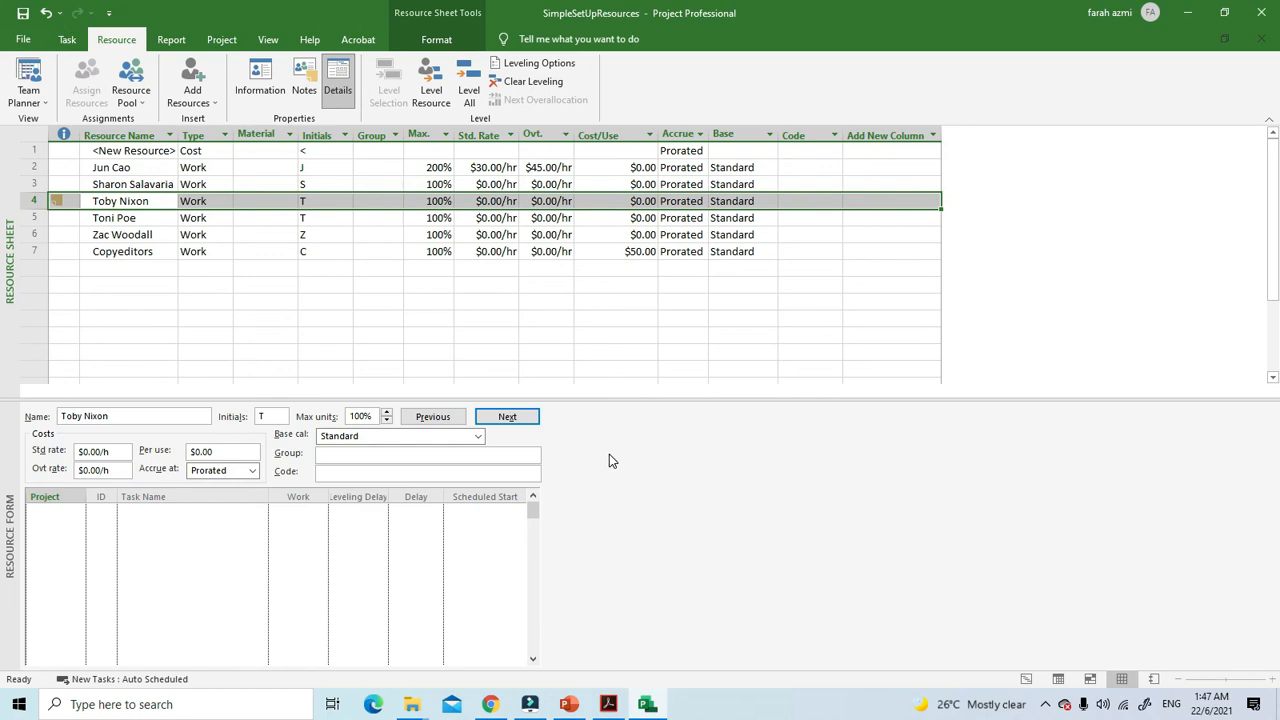
left_click(497, 418)
left_click(418, 417)
left_click(503, 417)
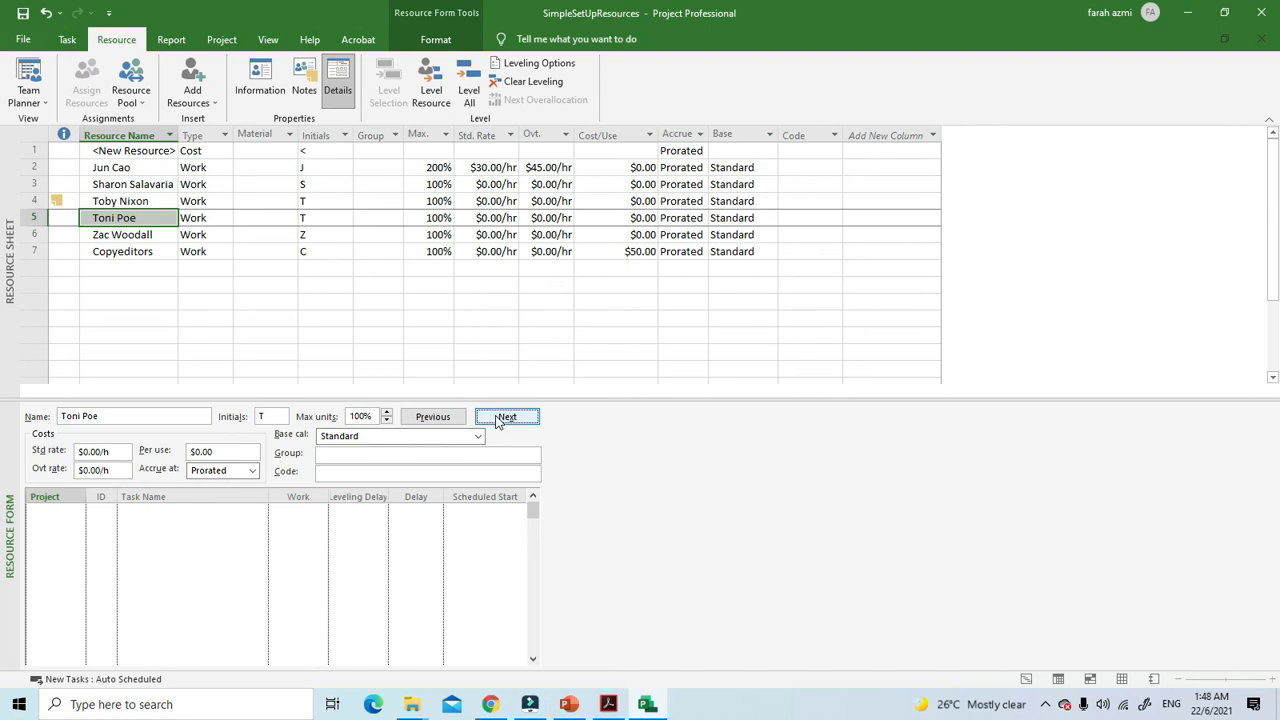
left_click(332, 556)
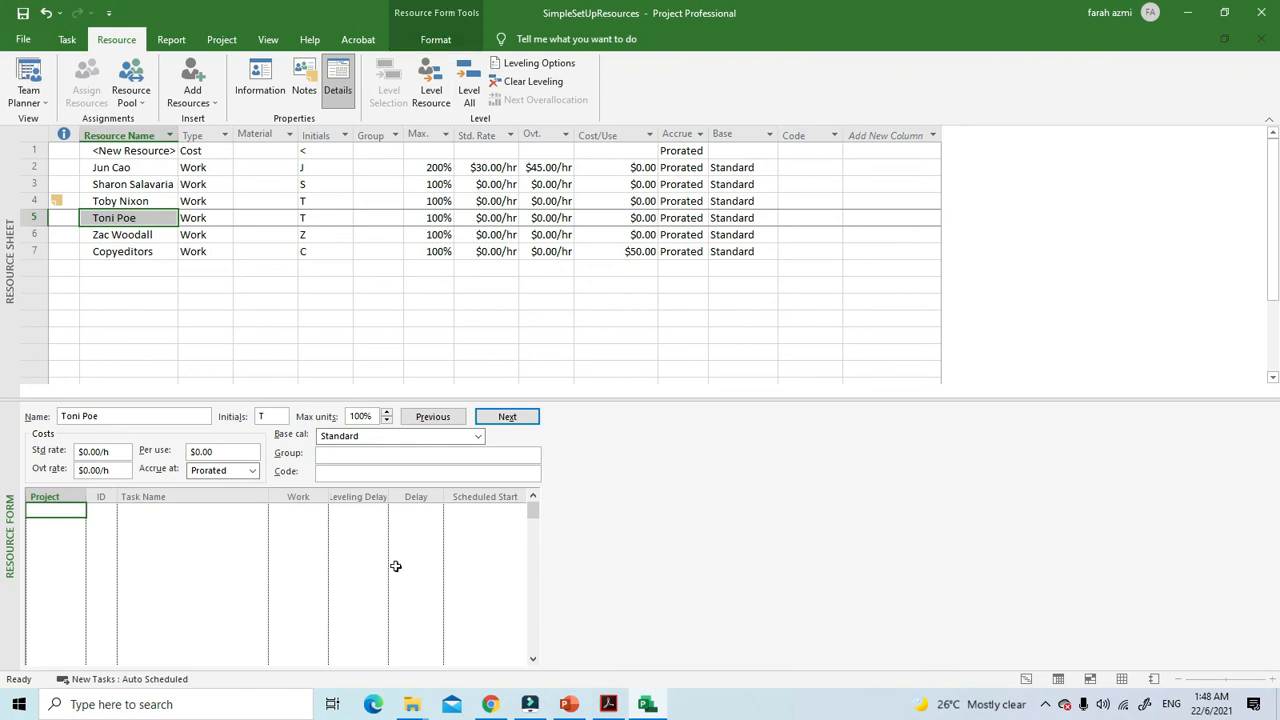
left_click(305, 88)
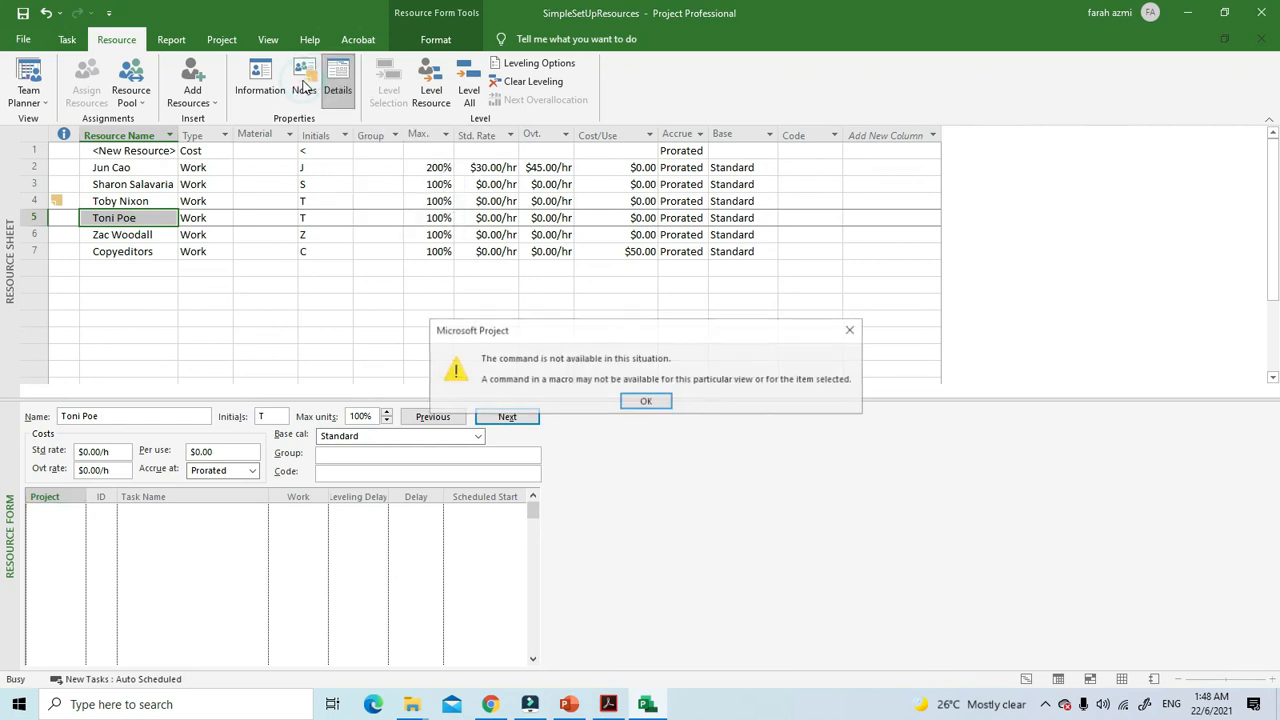
left_click(849, 325)
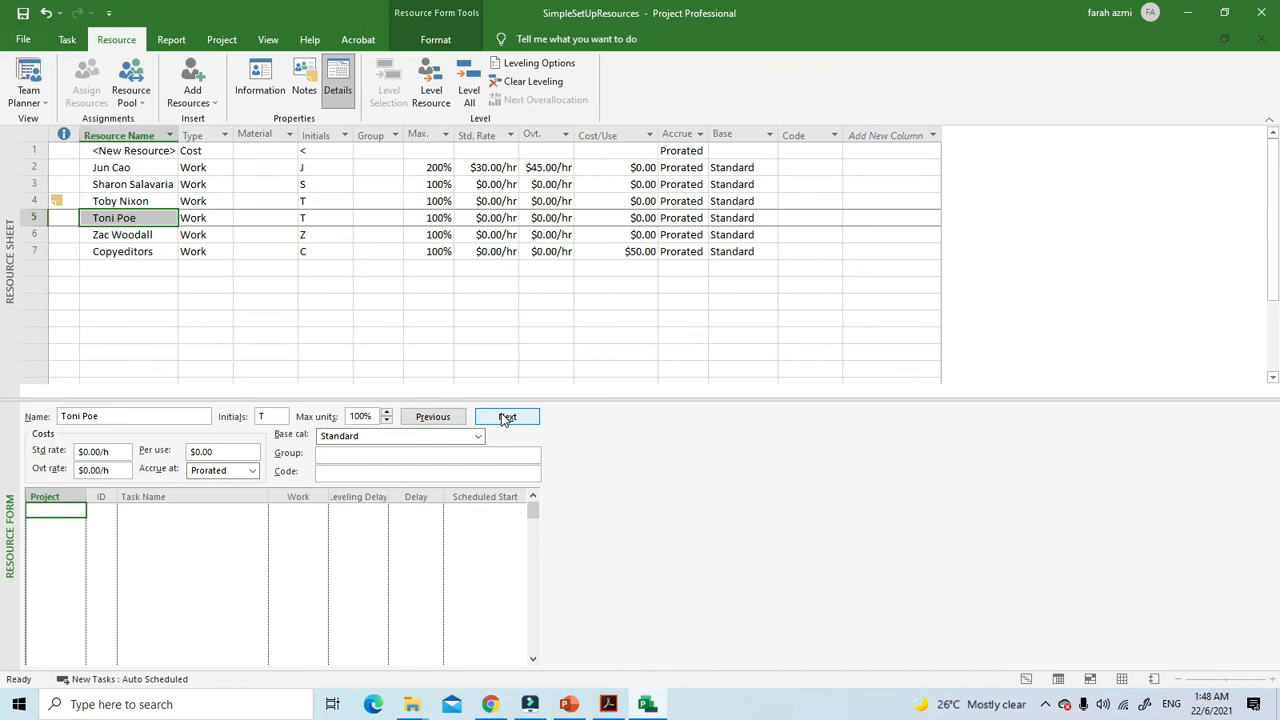
left_click(431, 78)
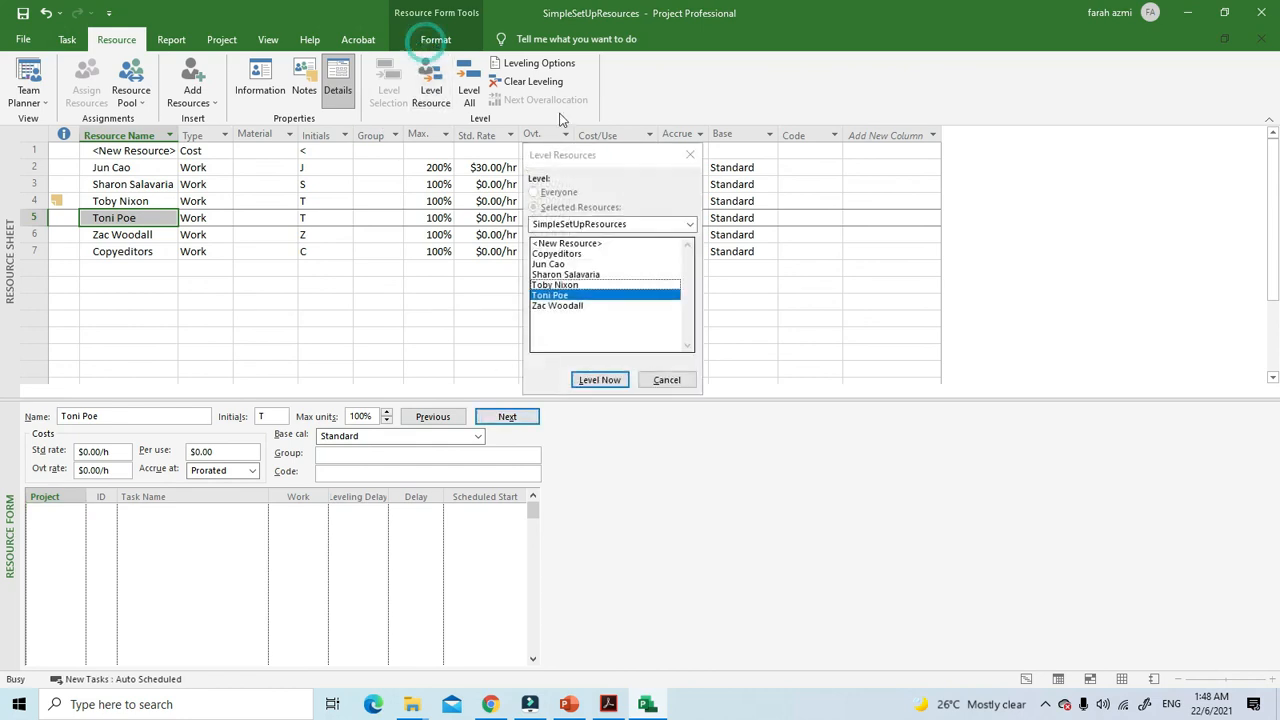
left_click(690, 157)
Step: Show notes in the Resource Form and record that the row 5 resource will take half day on 26 January 2021
left_click(413, 48)
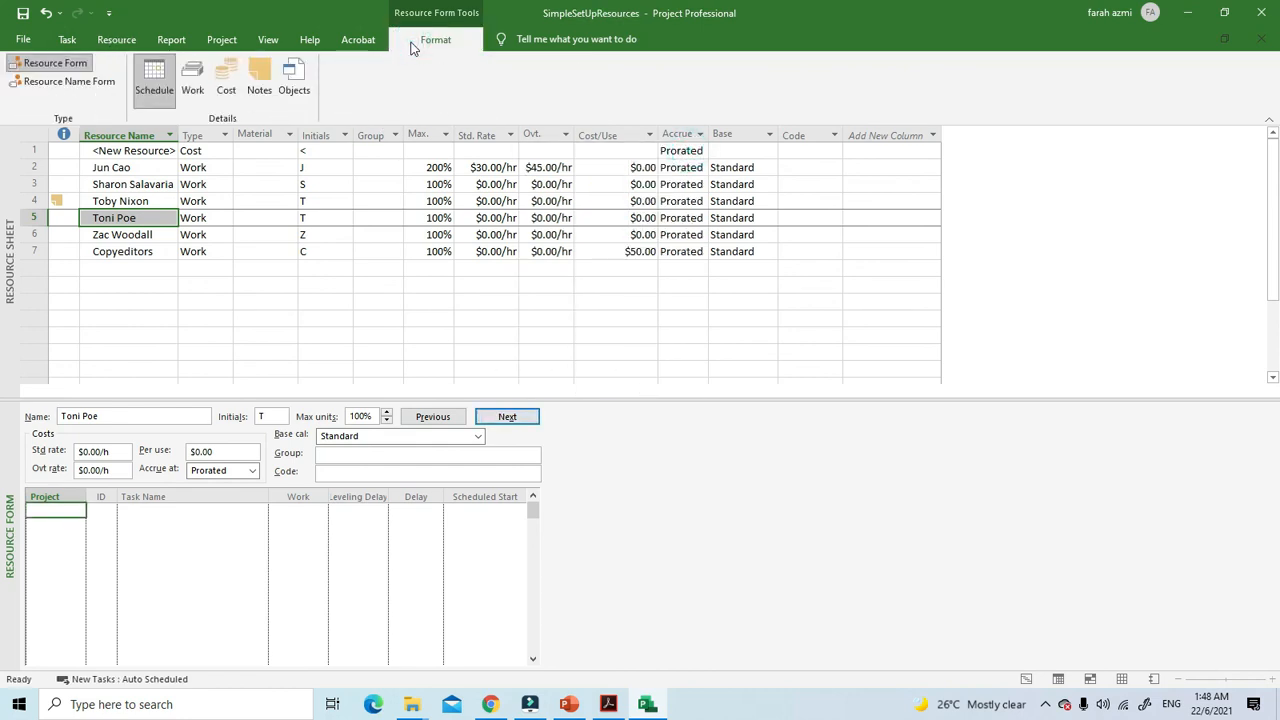
left_click(259, 78)
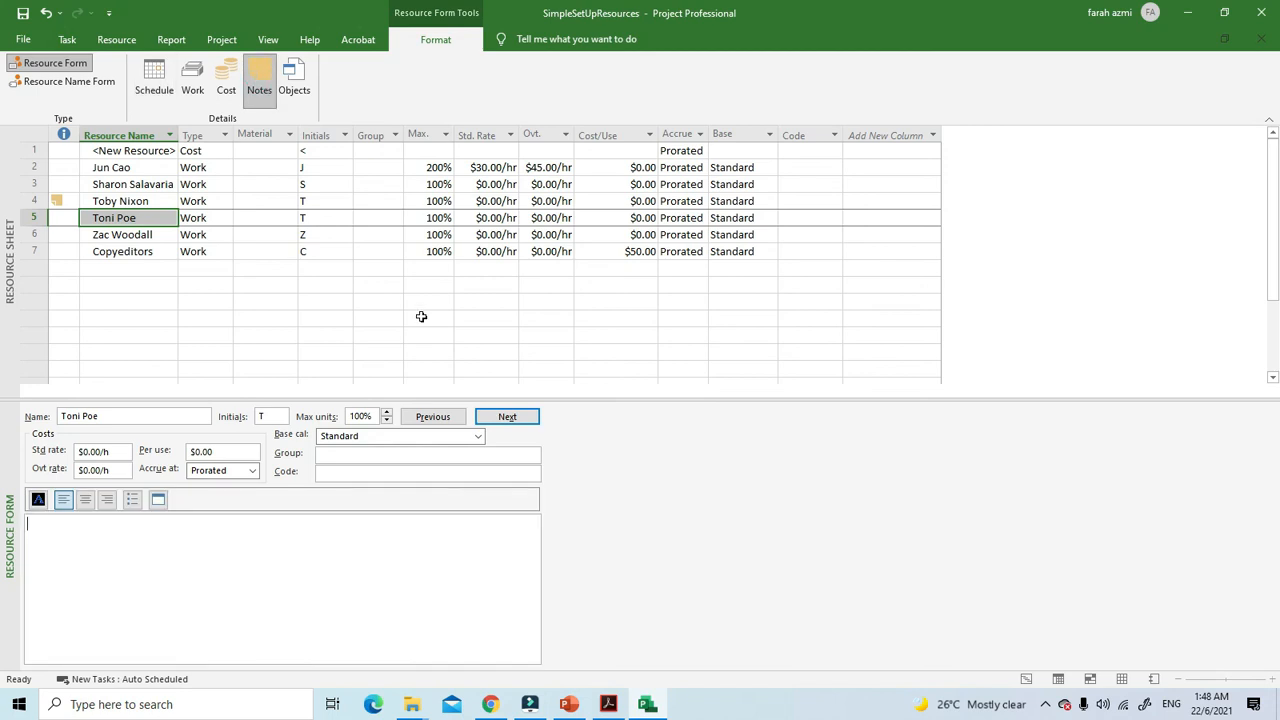
left_click(324, 596)
left_click(324, 596)
type("Toni")
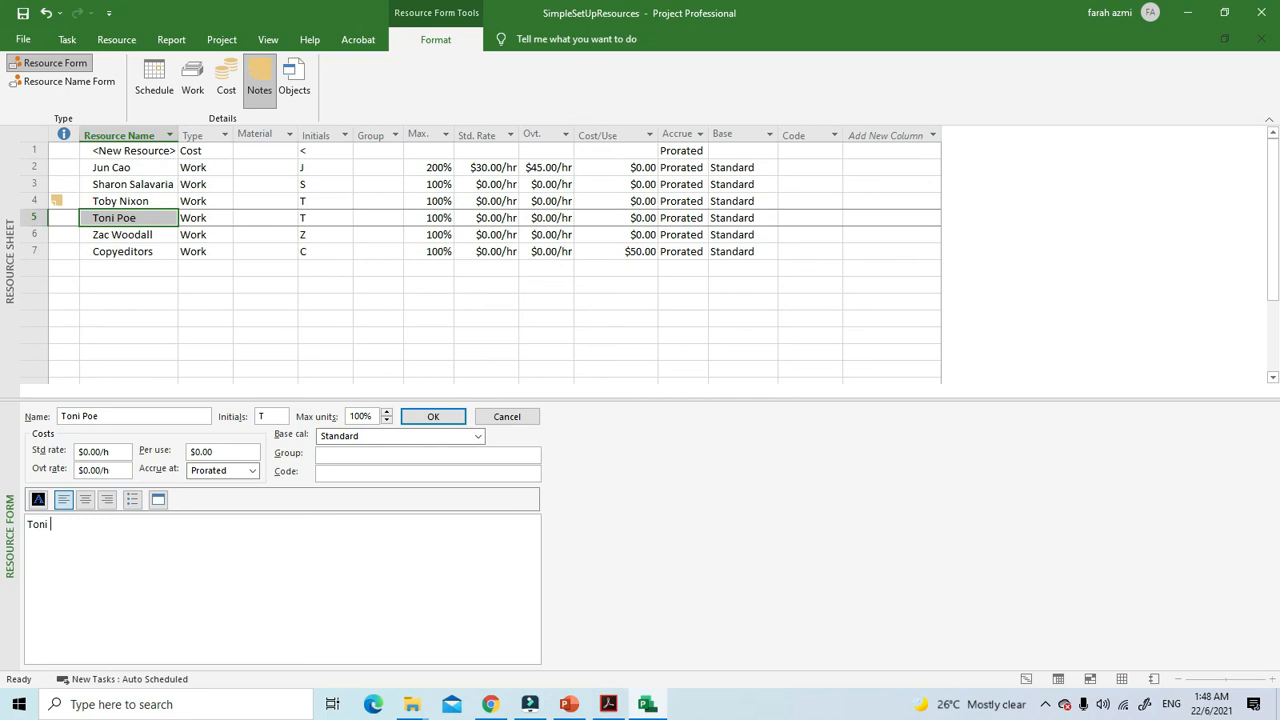
type("will b")
key("BackSpace")
type("take half day on 26 January 2021.")
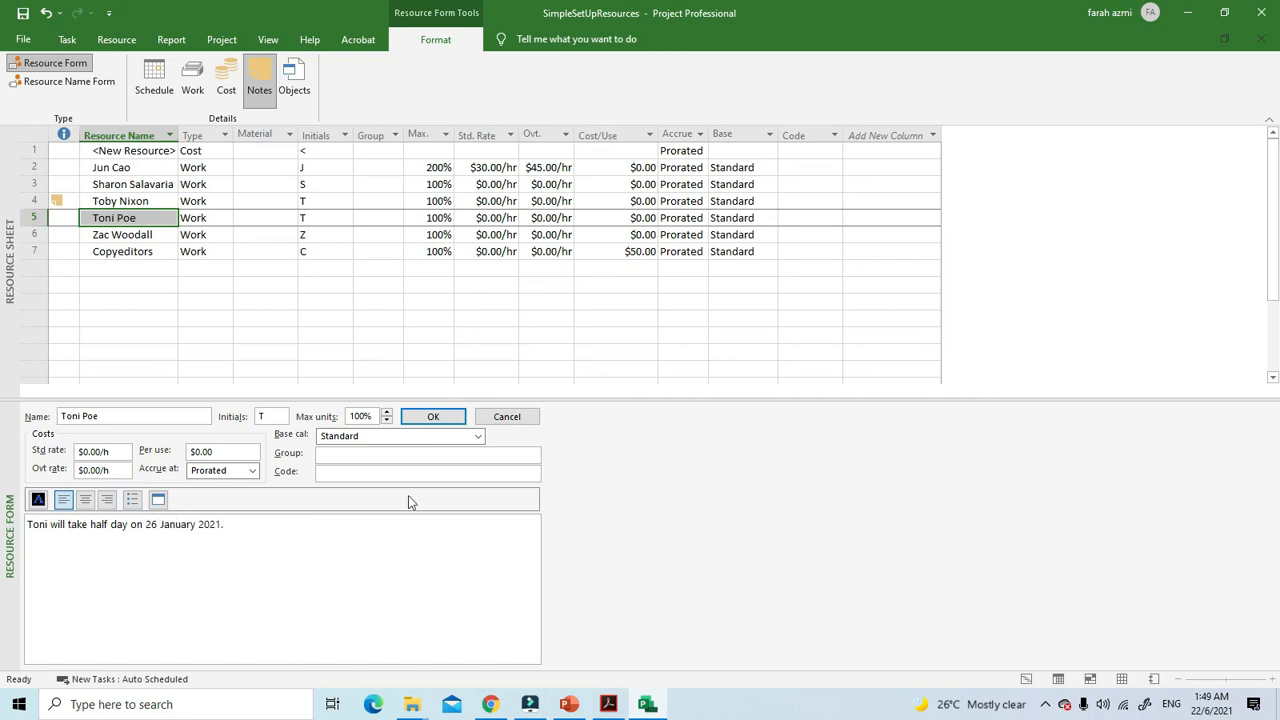
left_click(430, 416)
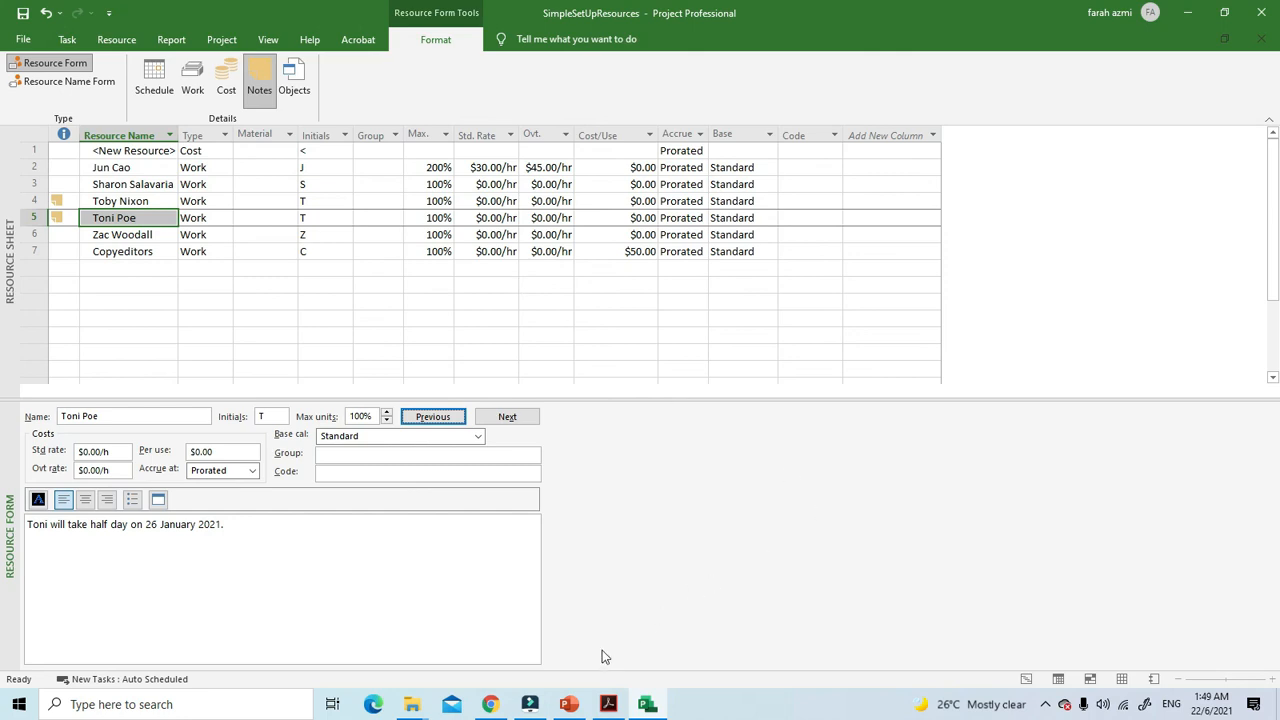
left_click(530, 704)
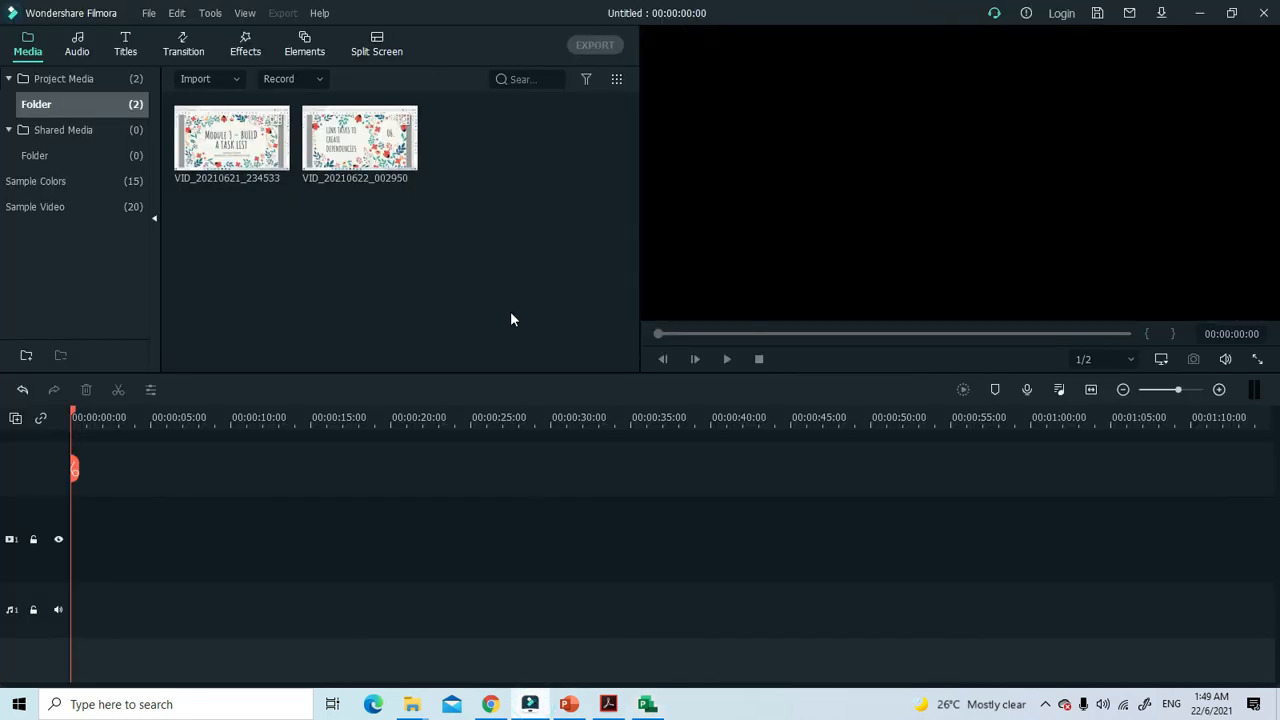
left_click(1046, 704)
right_click(1031, 671)
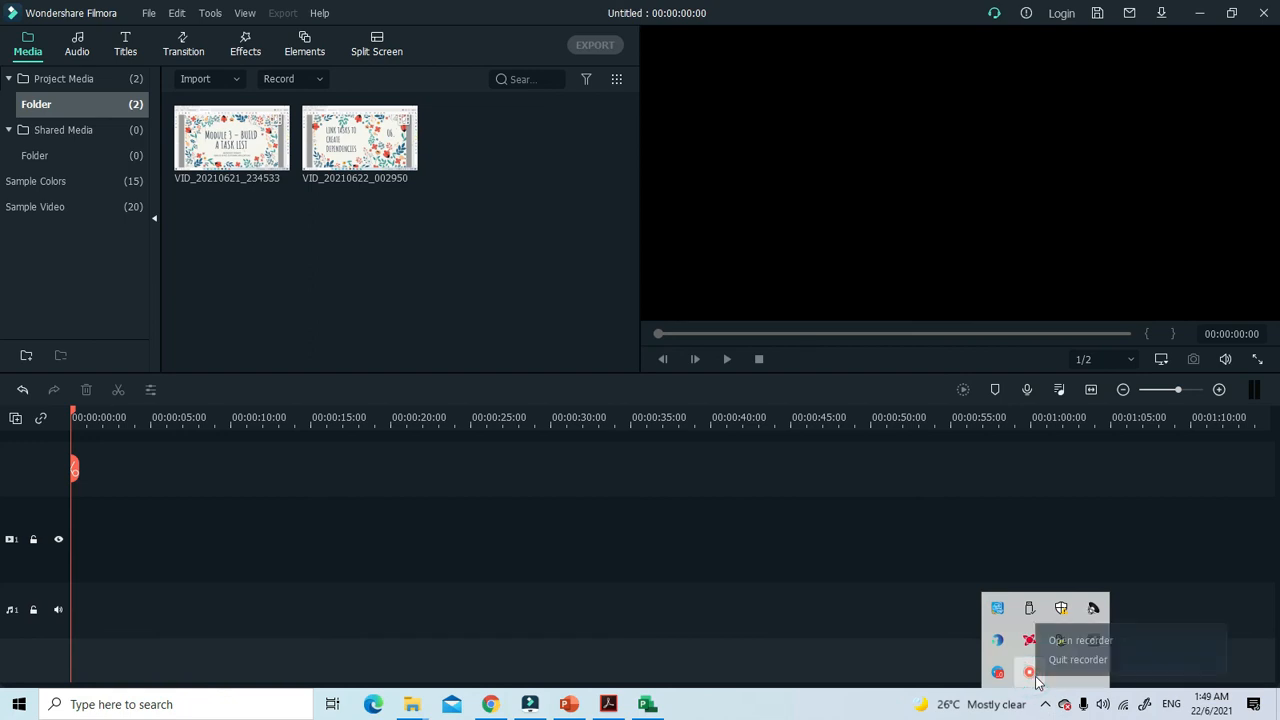
left_click(1060, 646)
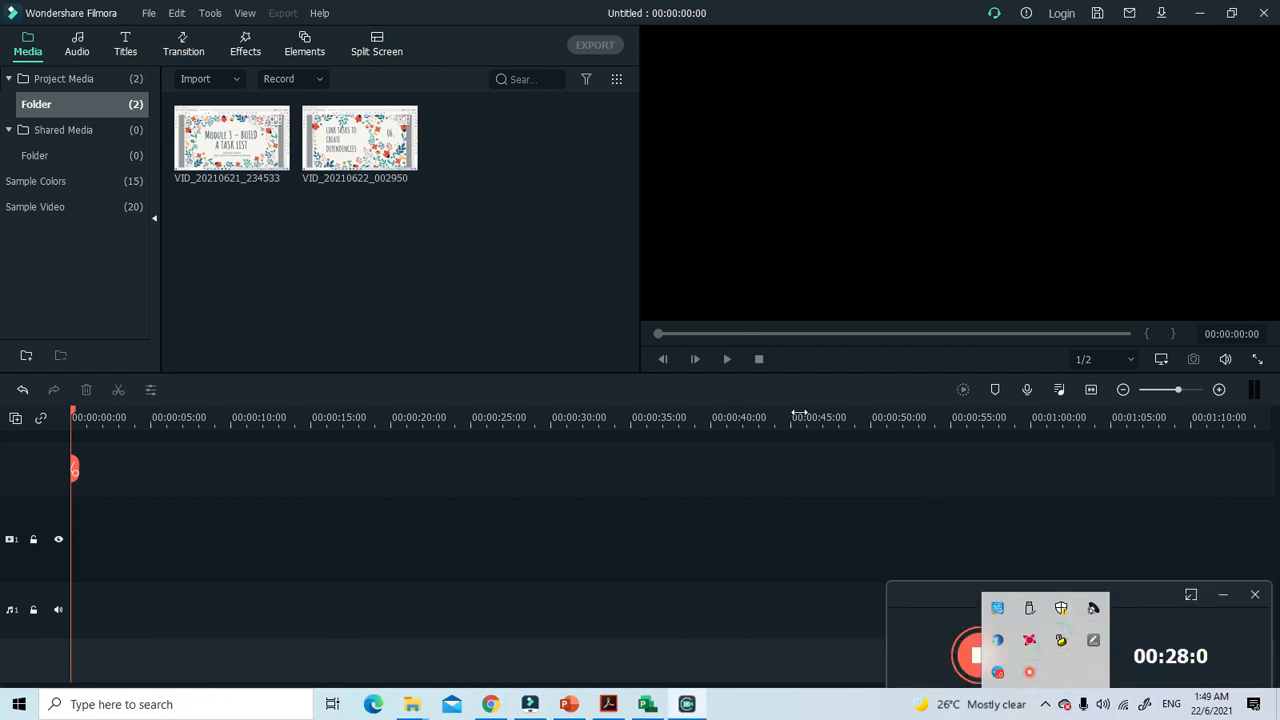